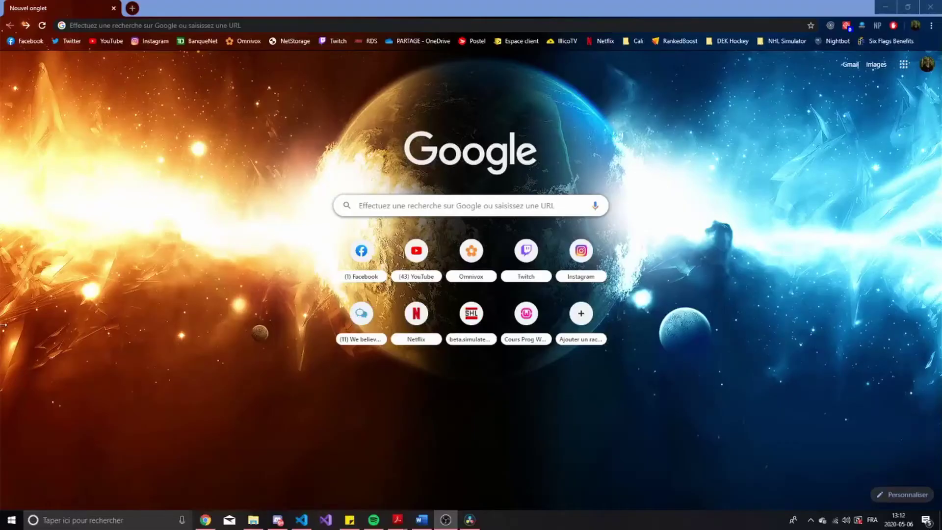
Search 'office 365' in the browser and open the Office 365 login result
click(462, 206)
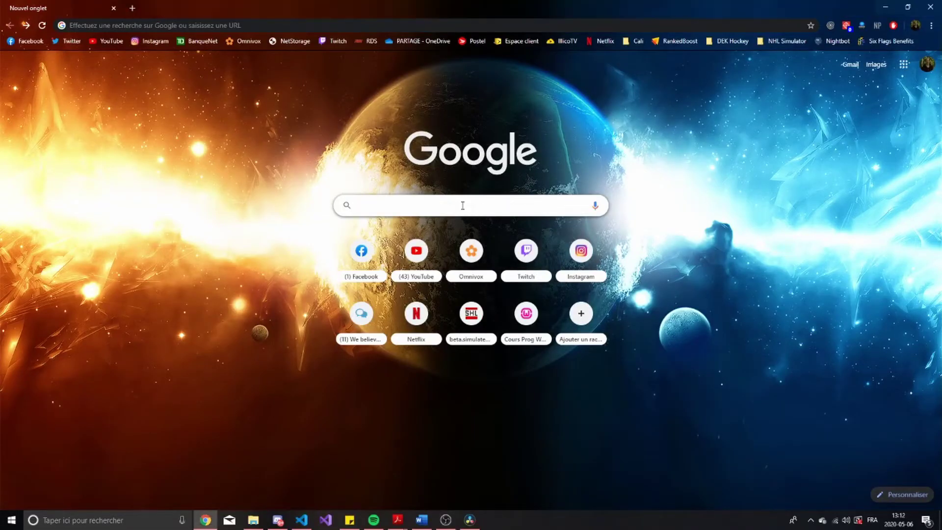
text(office)
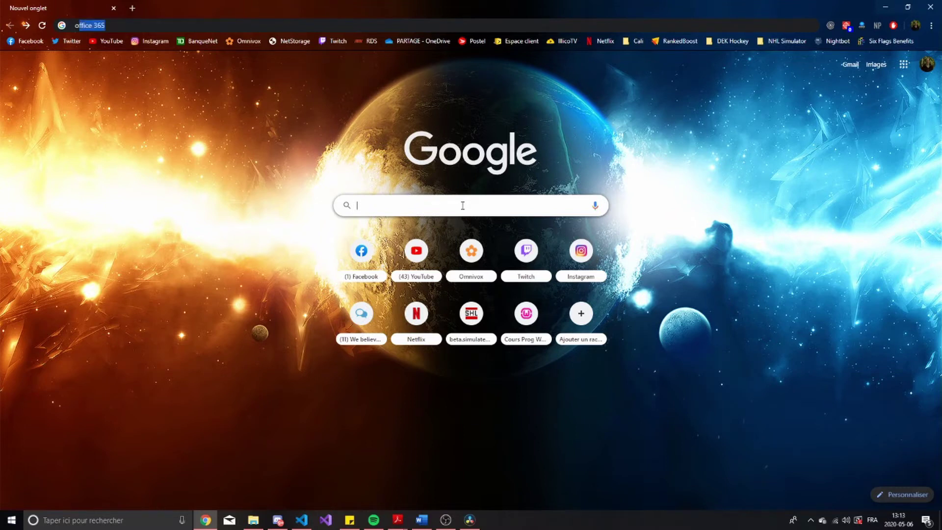
text( 365)
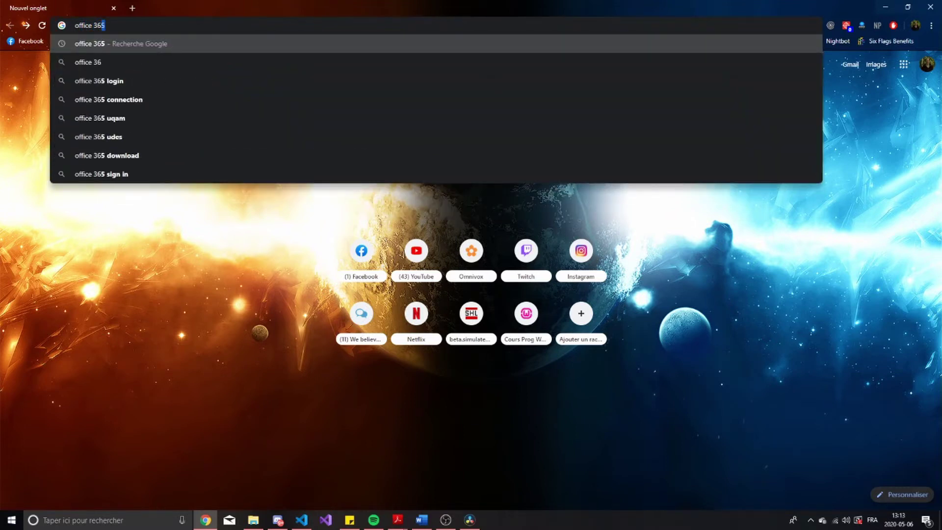
key(Return)
click(210, 153)
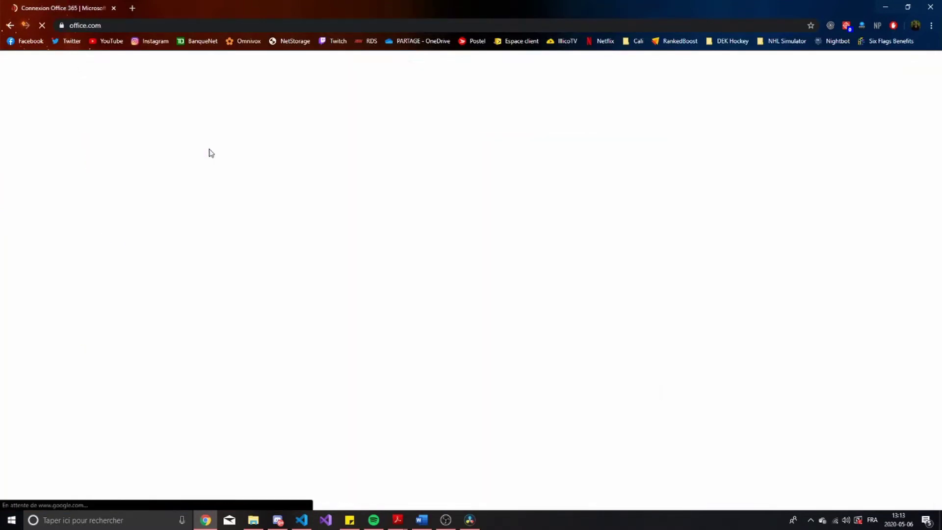
Sign in to Office 365 by choosing an account from the account list
click(852, 87)
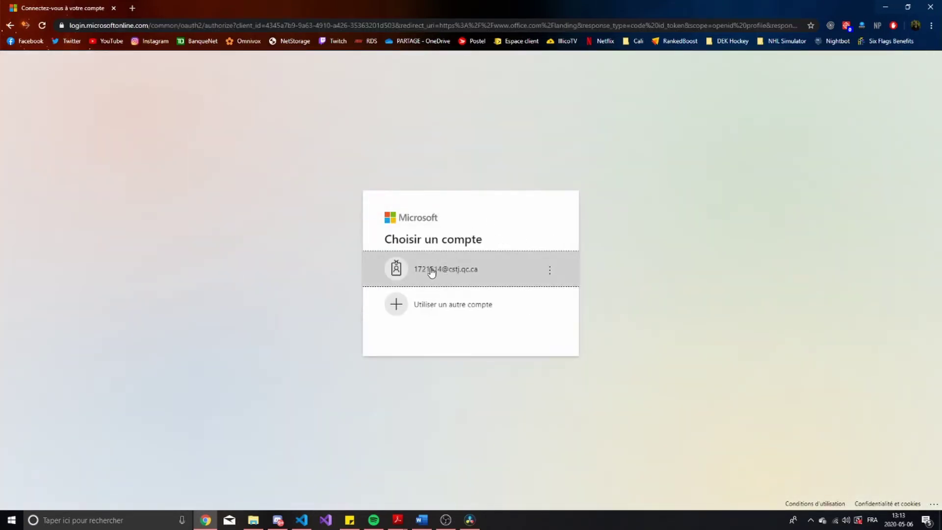
click(444, 304)
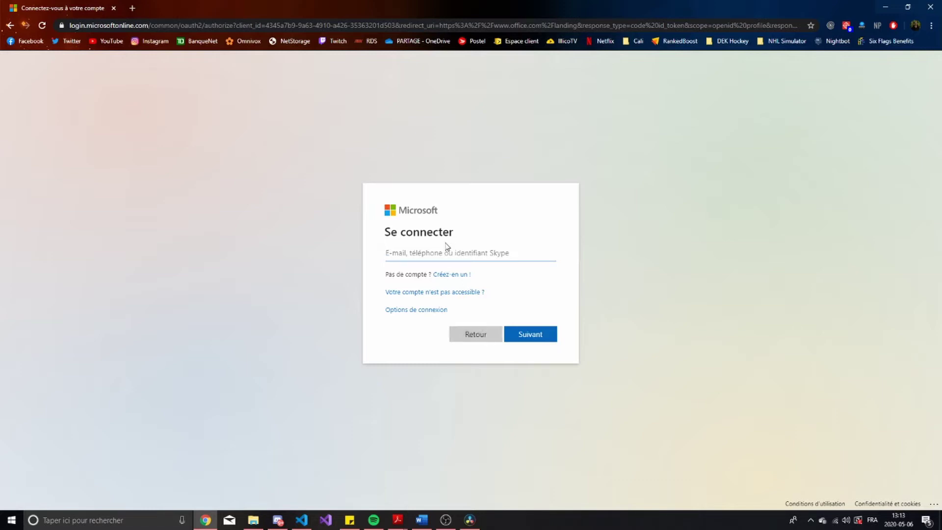
click(469, 338)
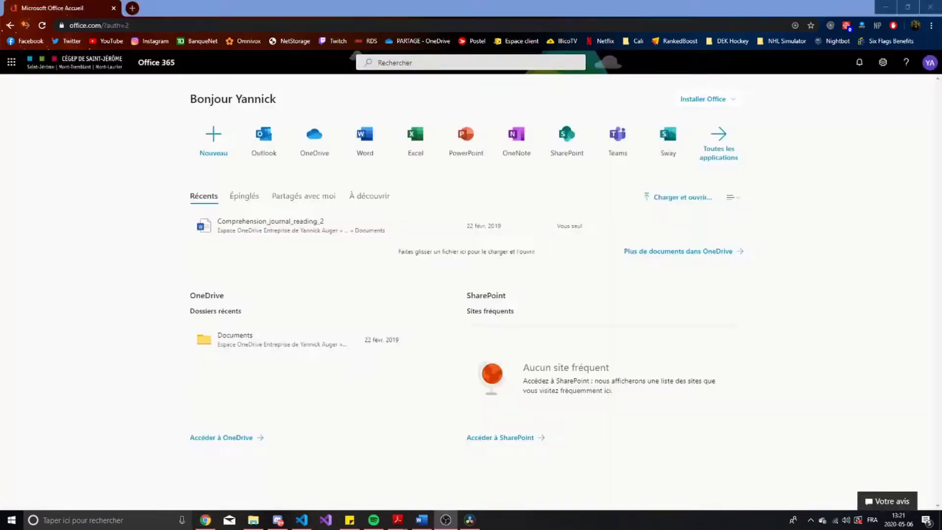
click(146, 219)
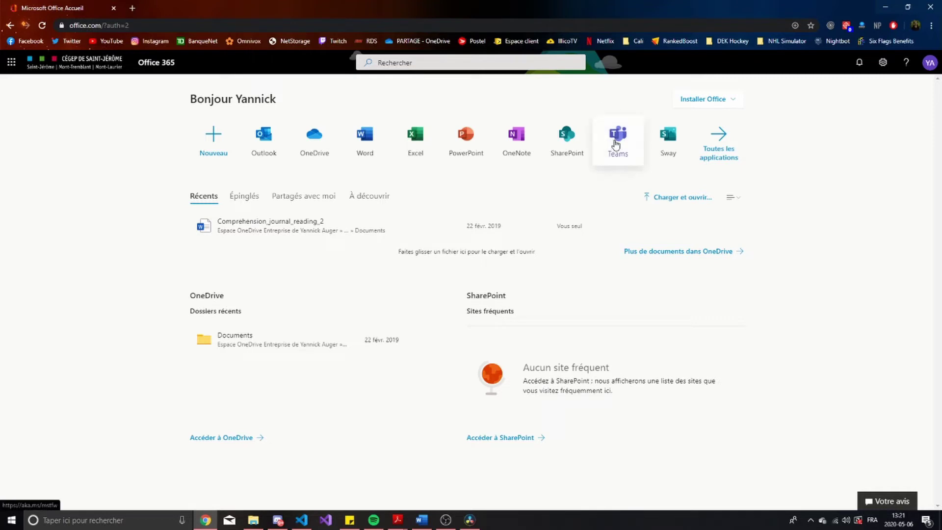
Launch Teams from the Office 365 home page tile, landing on the class team's General channel
click(616, 144)
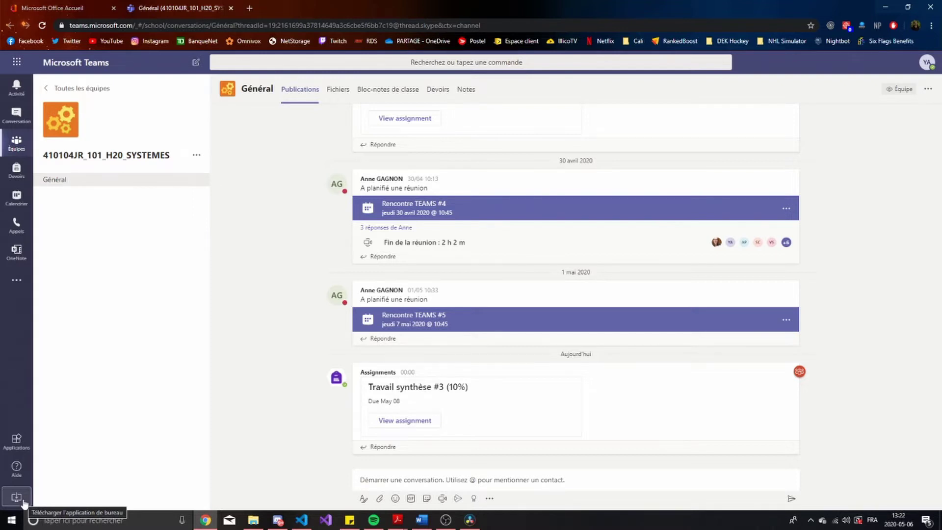
Download the Teams desktop installer and run Teams_windows_x64.exe
click(22, 499)
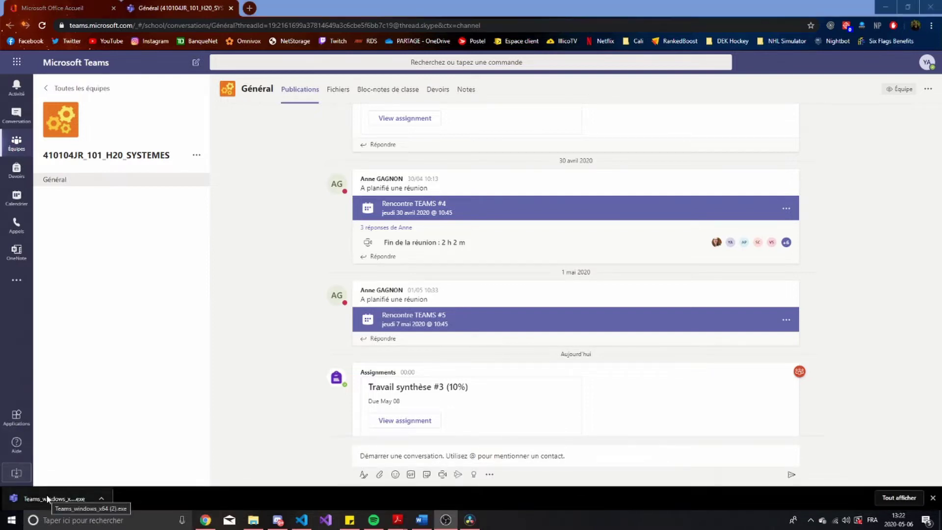
click(48, 499)
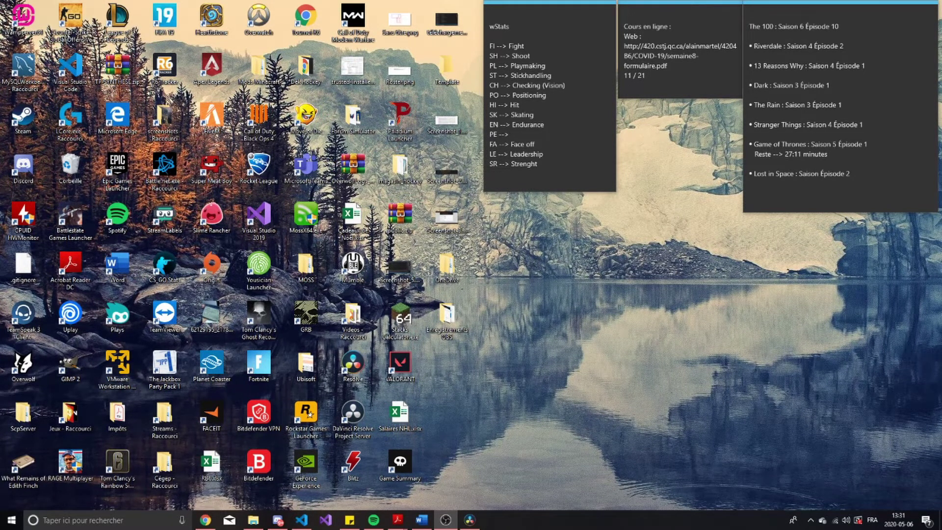
Launch Microsoft Teams via Windows search 'micr', continue past the welcome screen, and maximize it
click(64, 521)
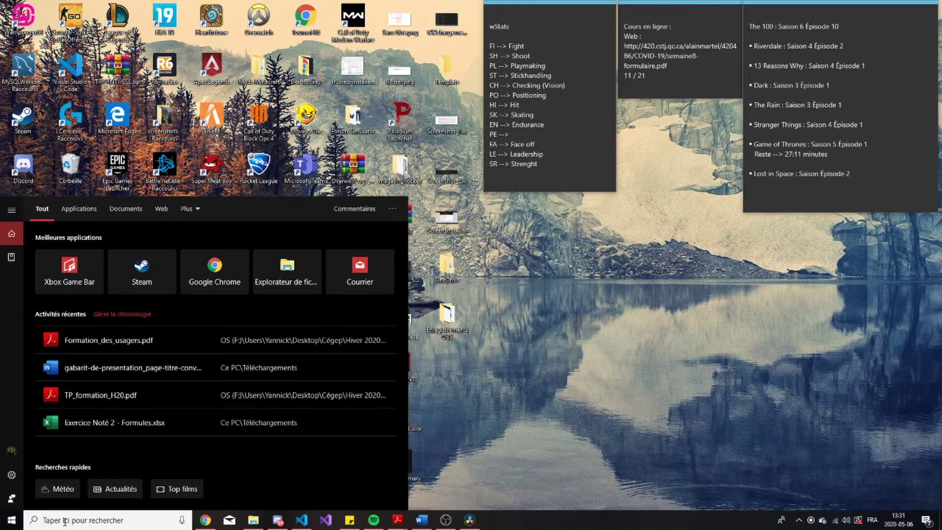
text(micr)
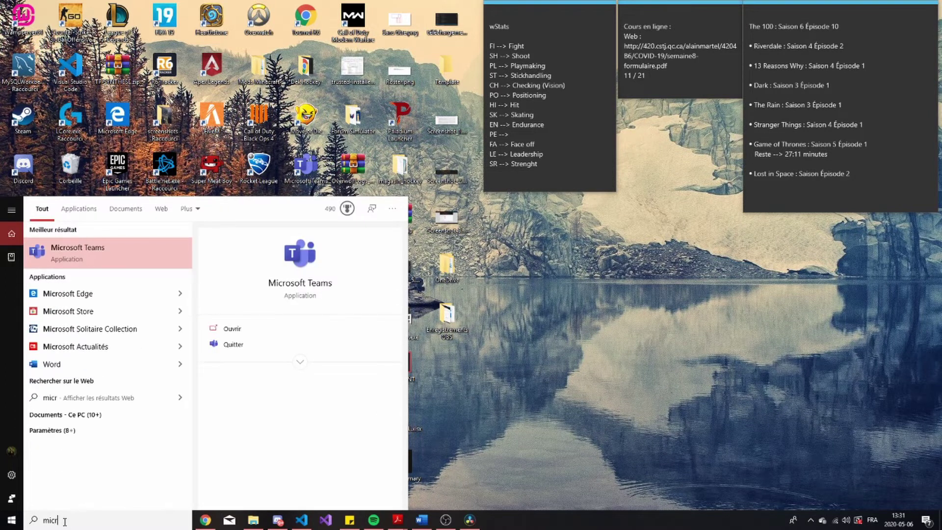
click(114, 260)
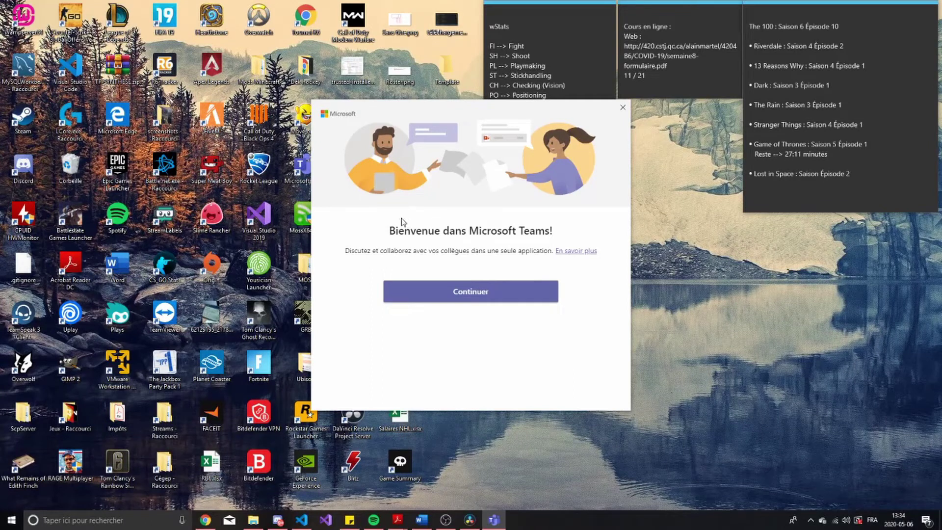
click(459, 301)
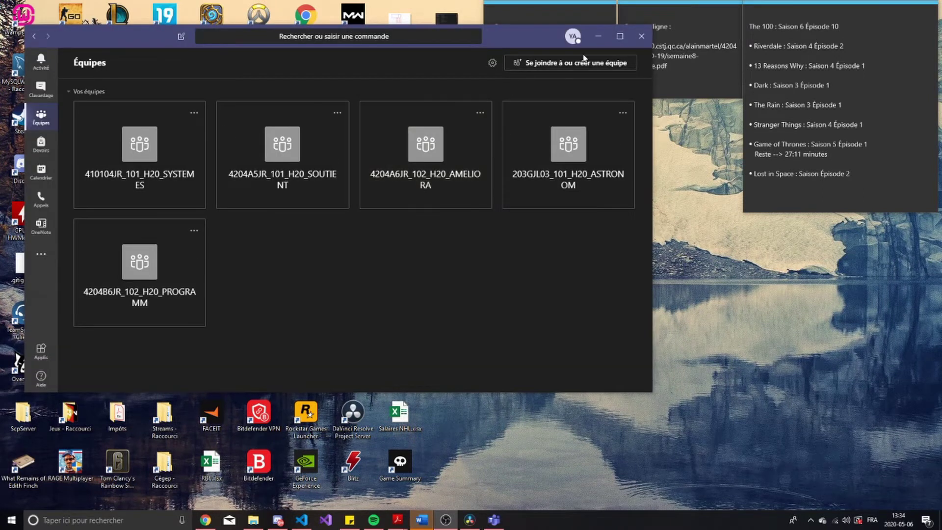
click(620, 36)
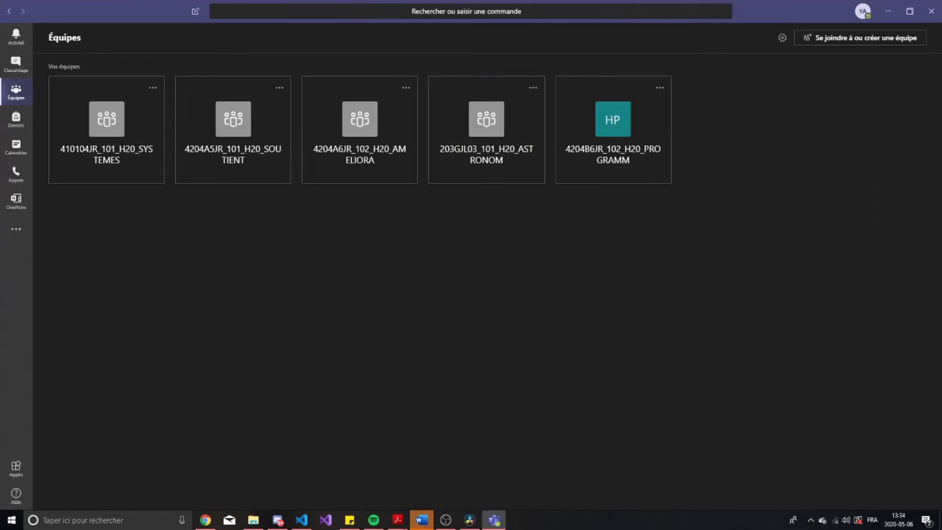
Apply the Par défaut light theme in Paramètres > Général, keeping the Grille team layout
click(863, 11)
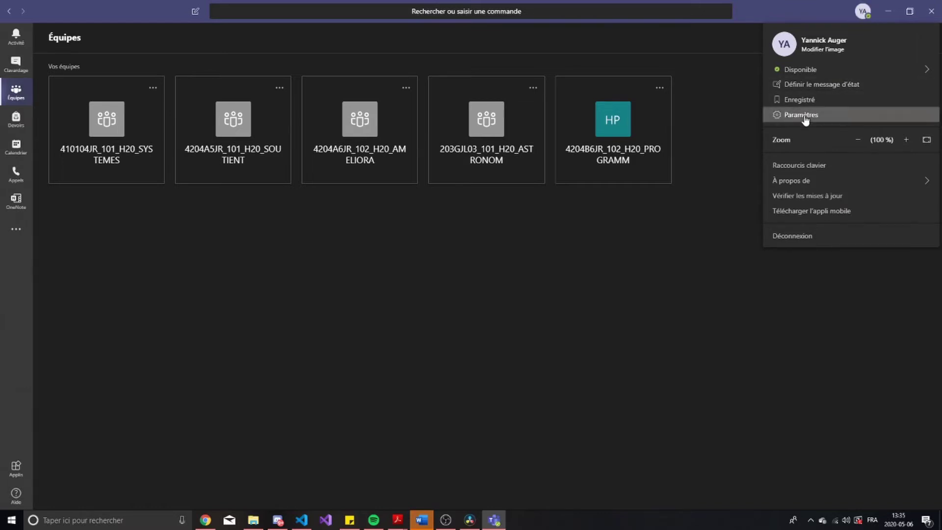
click(805, 119)
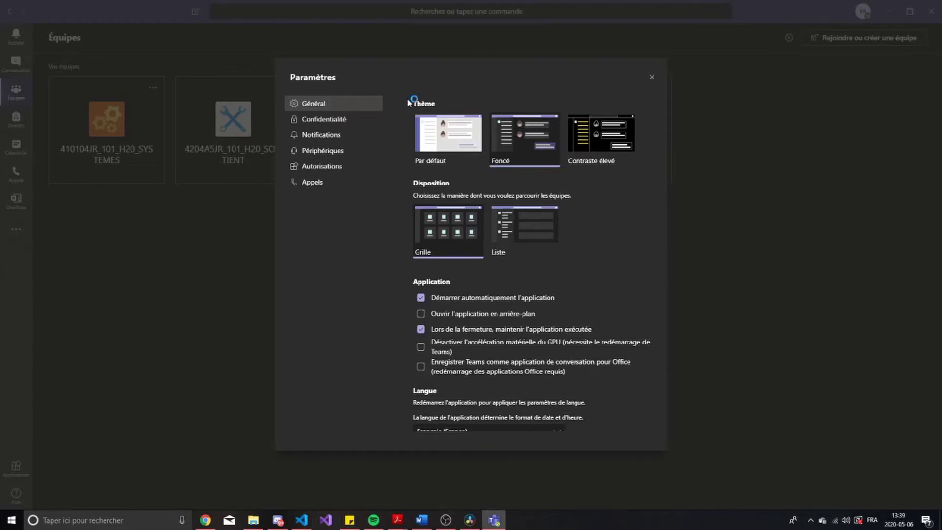
click(597, 140)
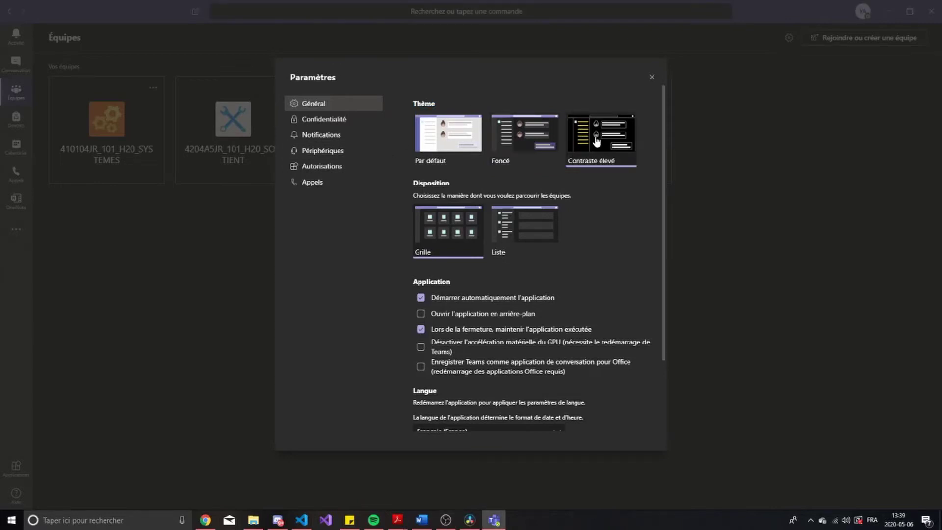
click(508, 144)
click(448, 141)
drag(435, 104, 412, 107)
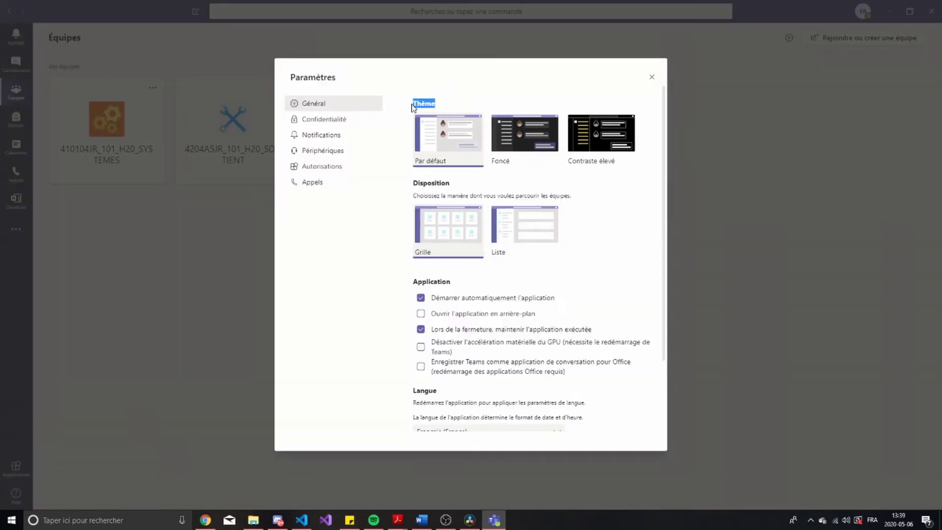
click(412, 107)
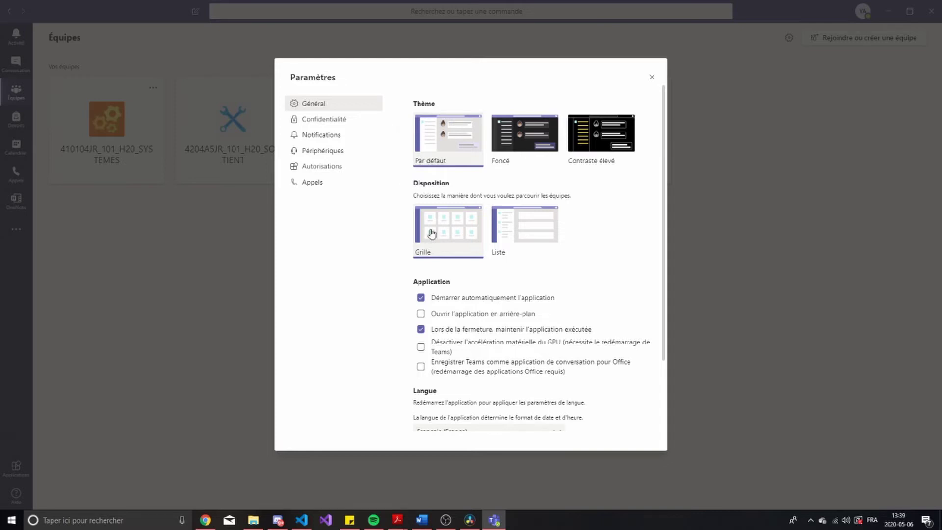
click(521, 223)
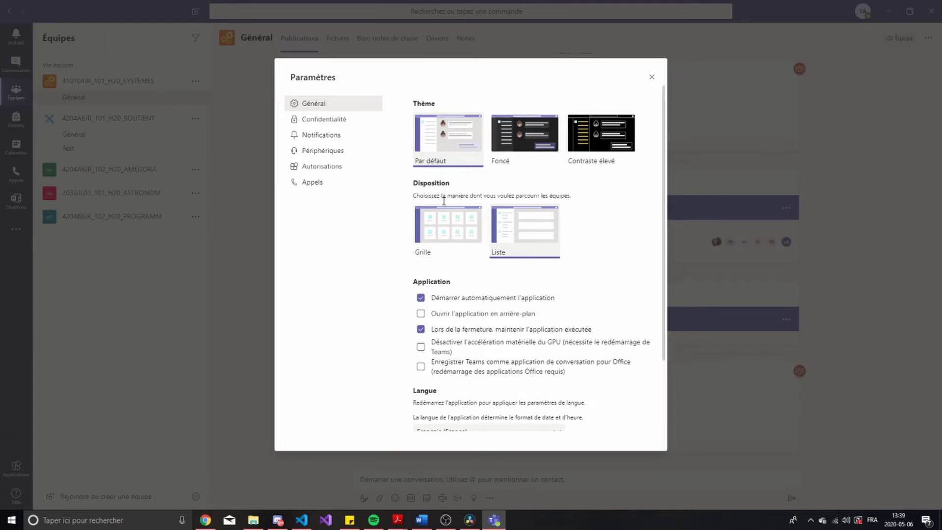
click(468, 223)
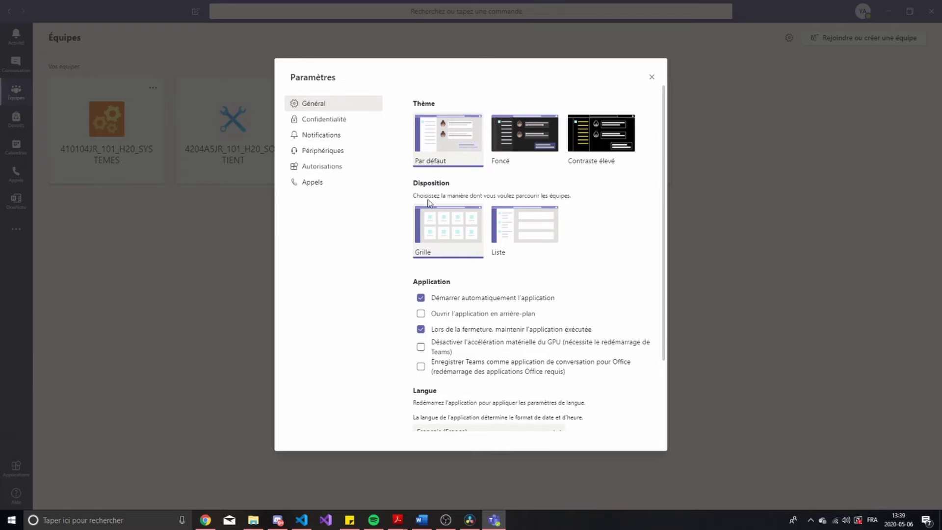
Set the Teams app language to Français (Canada)
scroll(423, 204, down, 2)
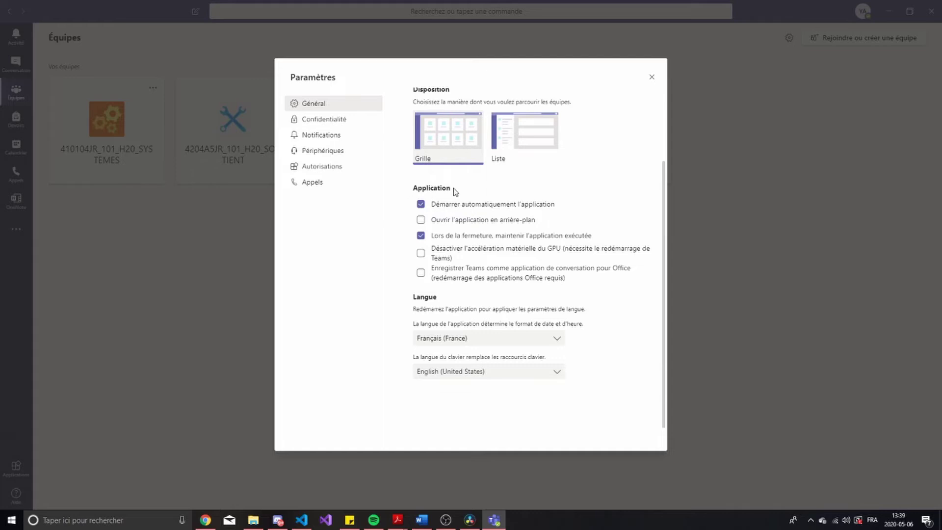
drag(454, 190, 408, 191)
click(409, 191)
click(448, 339)
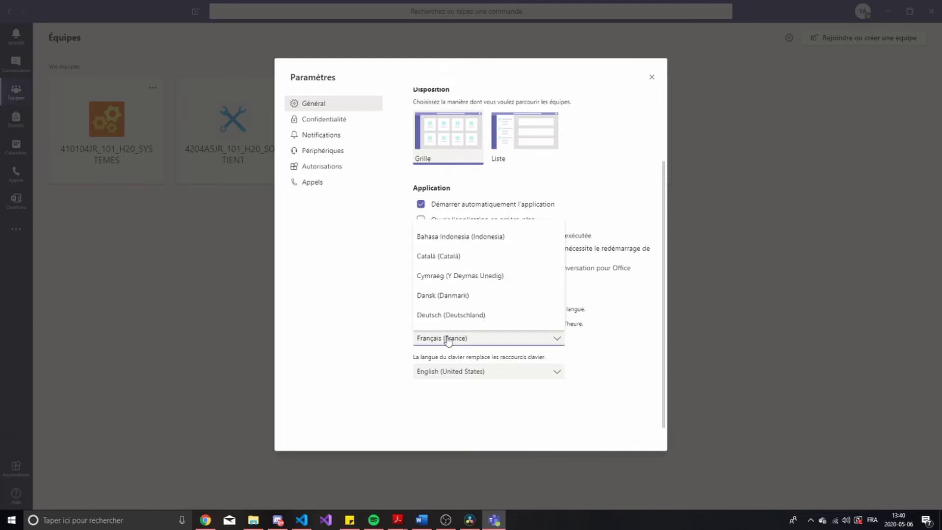
click(458, 341)
click(456, 338)
scroll(455, 284, up, 2)
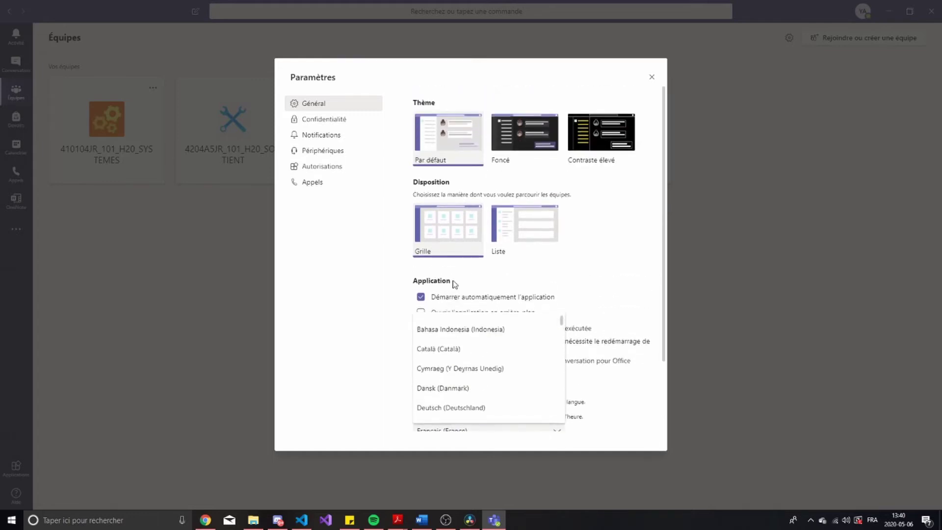
scroll(638, 263, down, 2)
scroll(486, 265, down, 1)
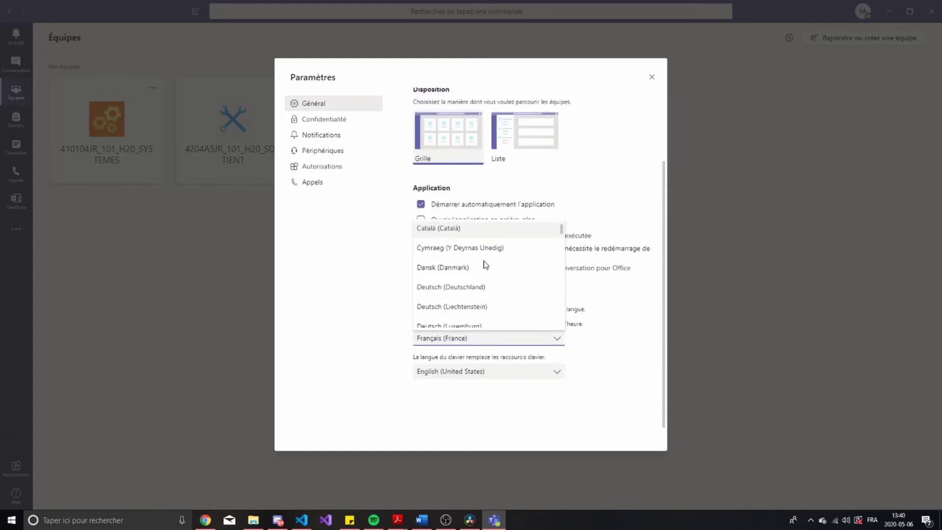
scroll(486, 265, down, 6)
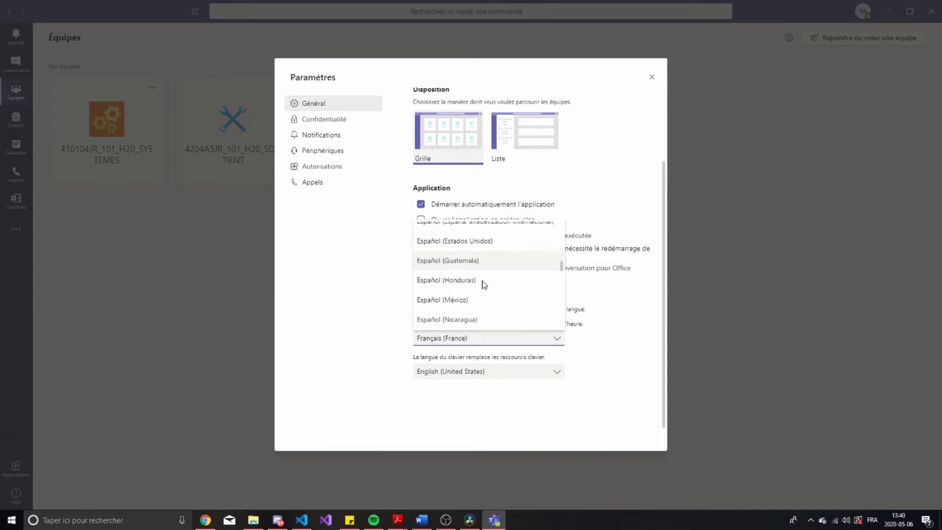
scroll(484, 285, down, 6)
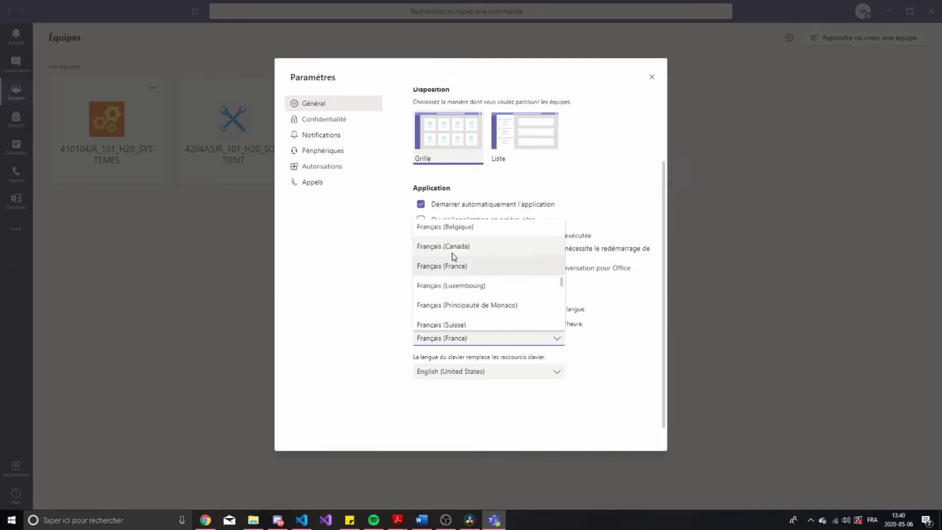
click(454, 253)
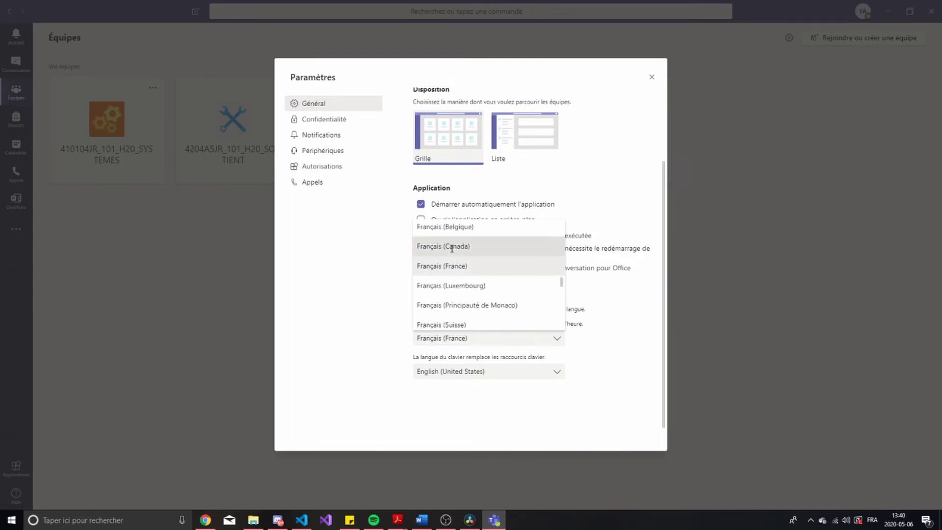
Leave keyboard language at English (United States), then save and restart Teams
click(467, 376)
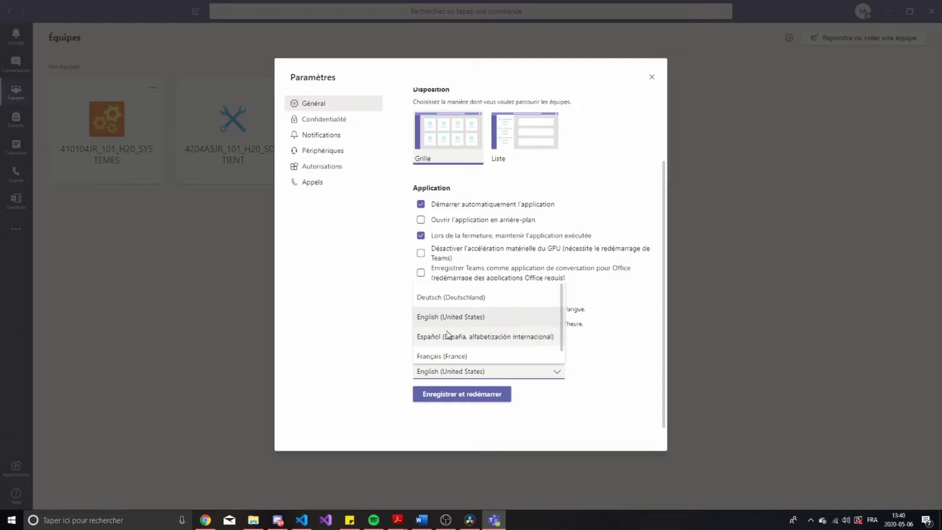
scroll(448, 335, down, 1)
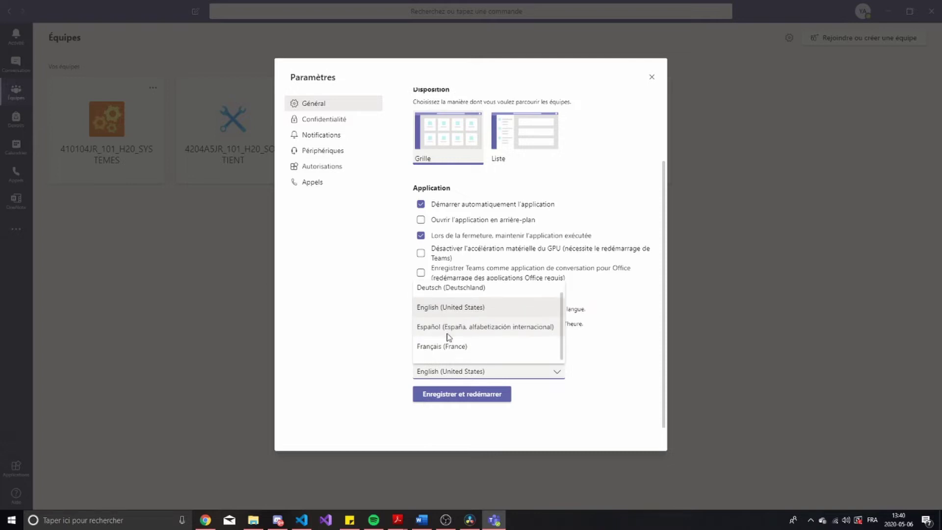
click(425, 376)
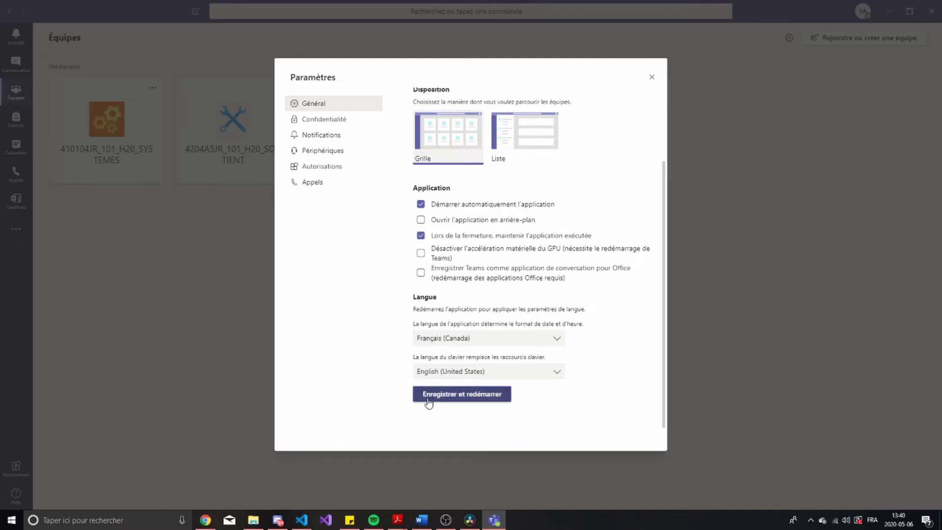
right_click(450, 400)
click(425, 412)
click(456, 376)
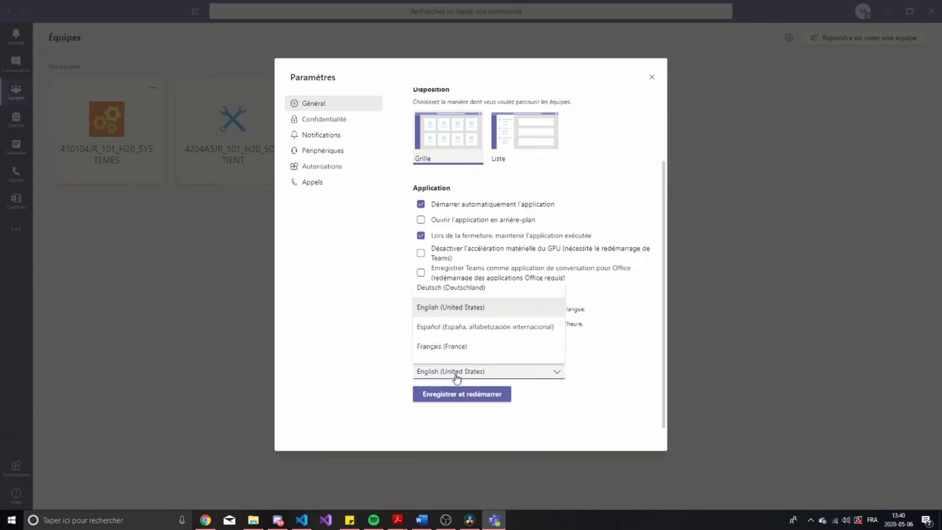
click(456, 376)
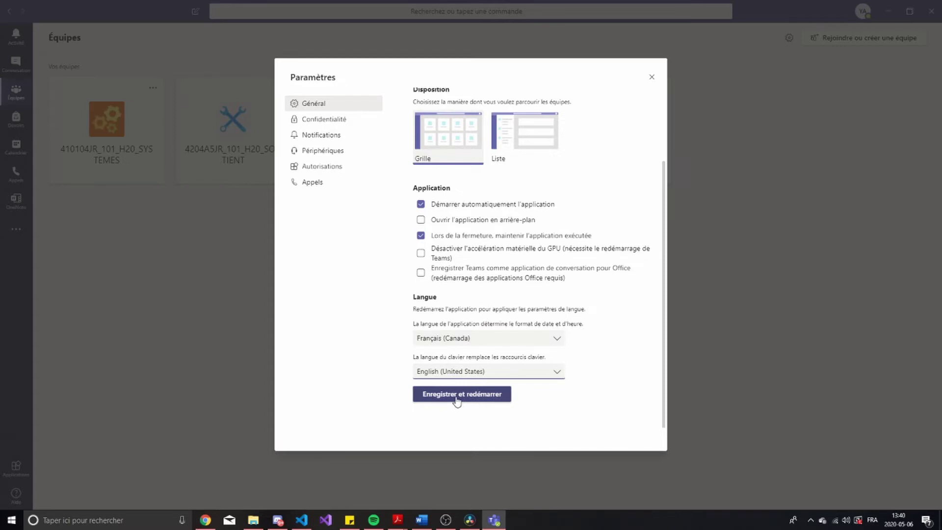
click(456, 398)
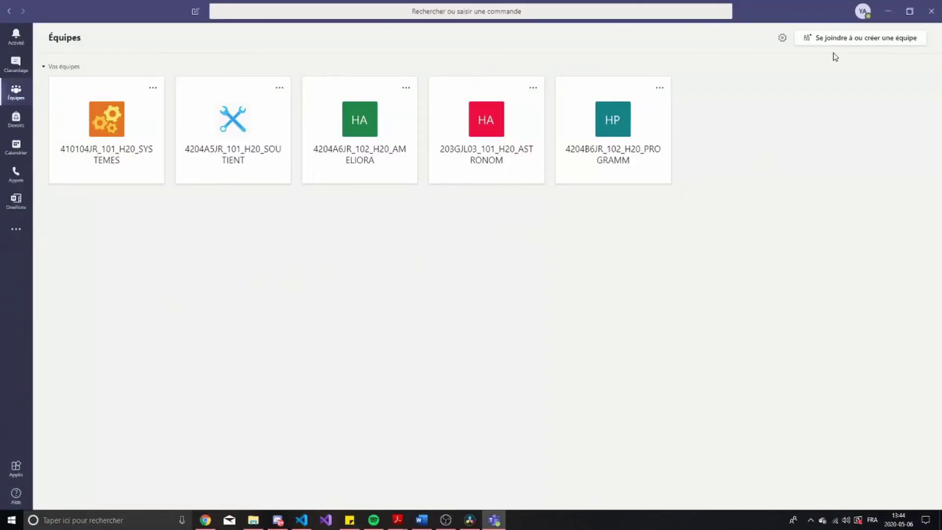
In Paramètres > Appareils, keep HyperX Virtual Surround Sound as the audio device
click(862, 13)
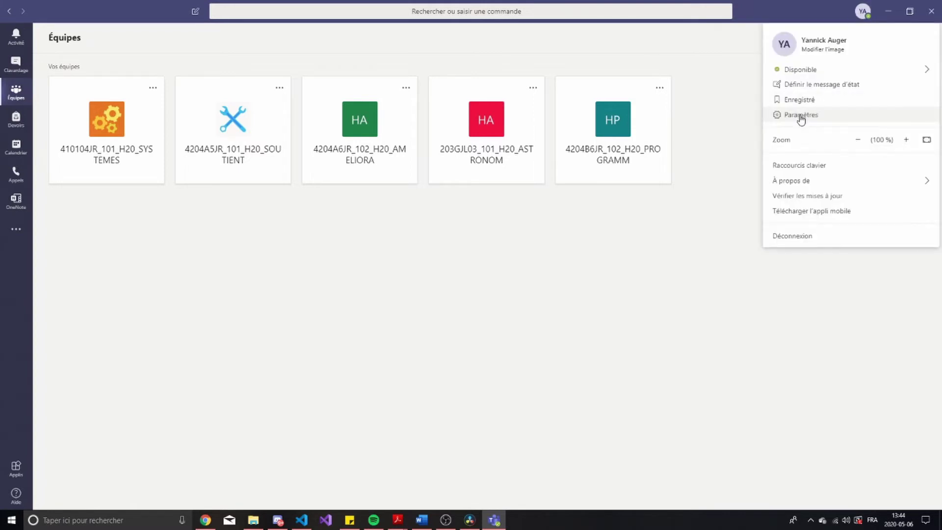
click(801, 116)
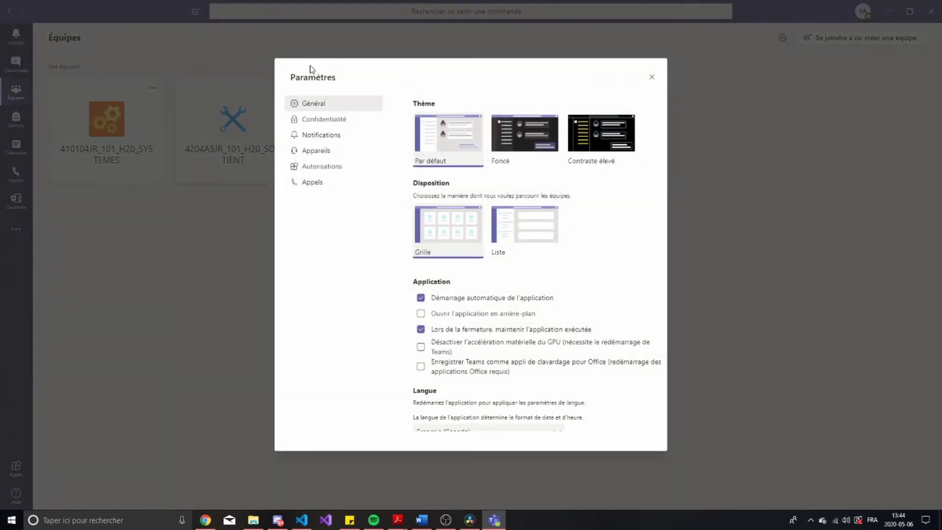
click(332, 154)
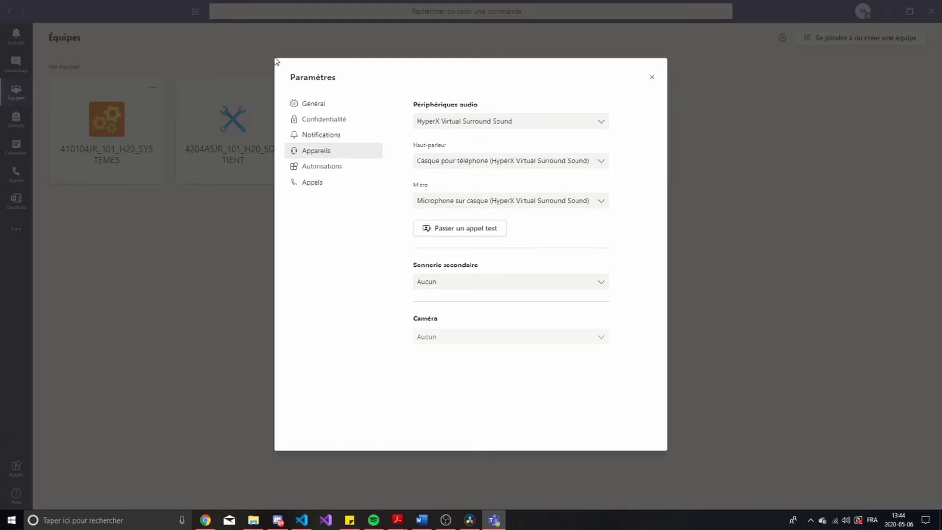
click(468, 123)
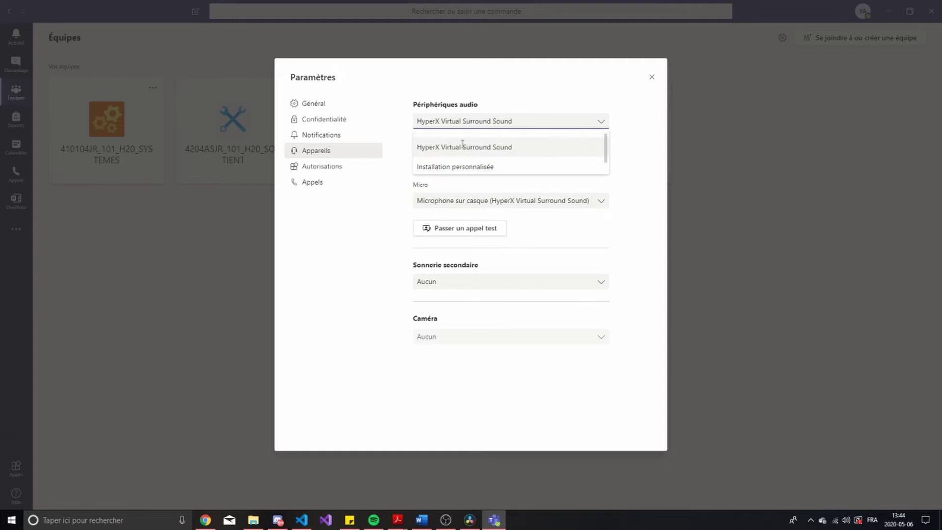
click(512, 147)
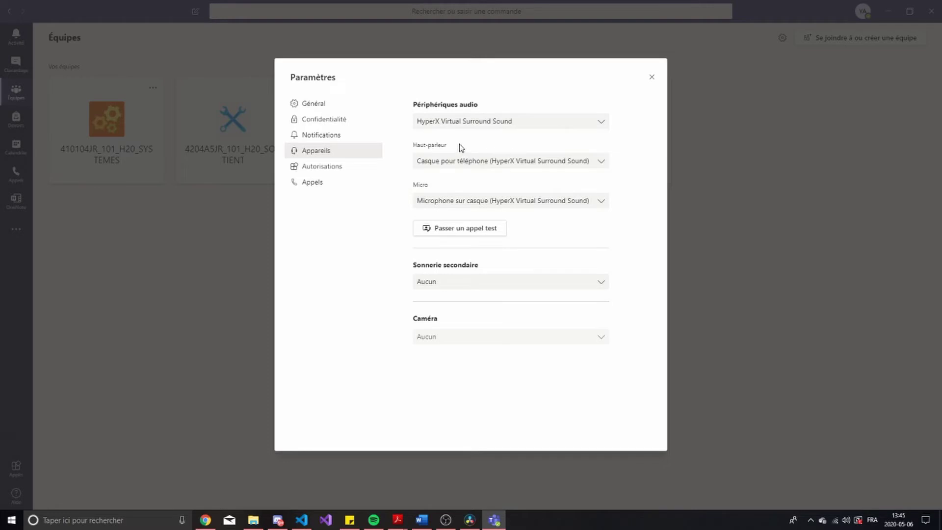
Confirm the HyperX headset as both the Haut-parleur and the Micro
click(448, 162)
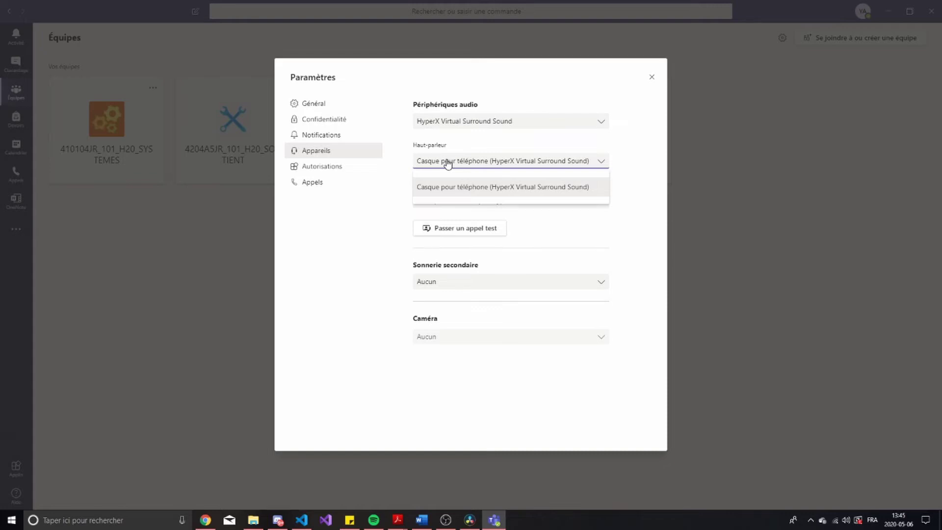
click(442, 157)
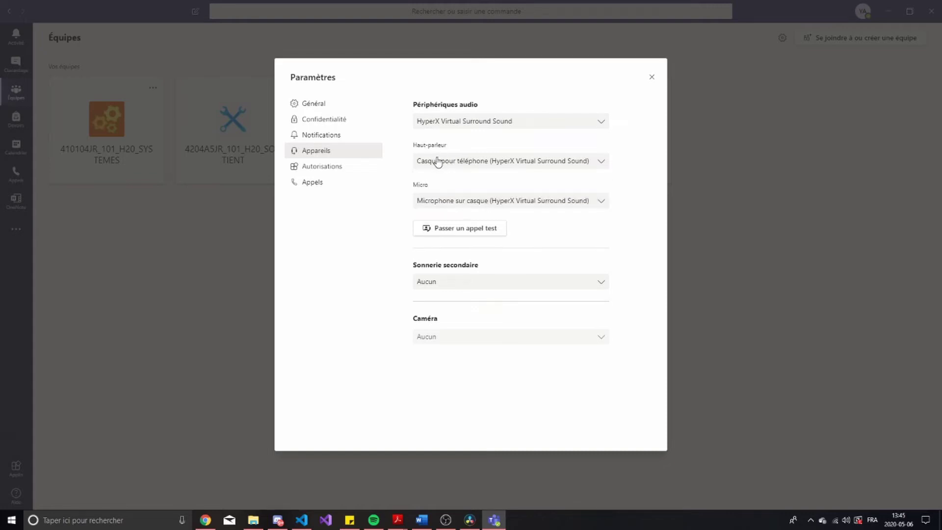
click(438, 162)
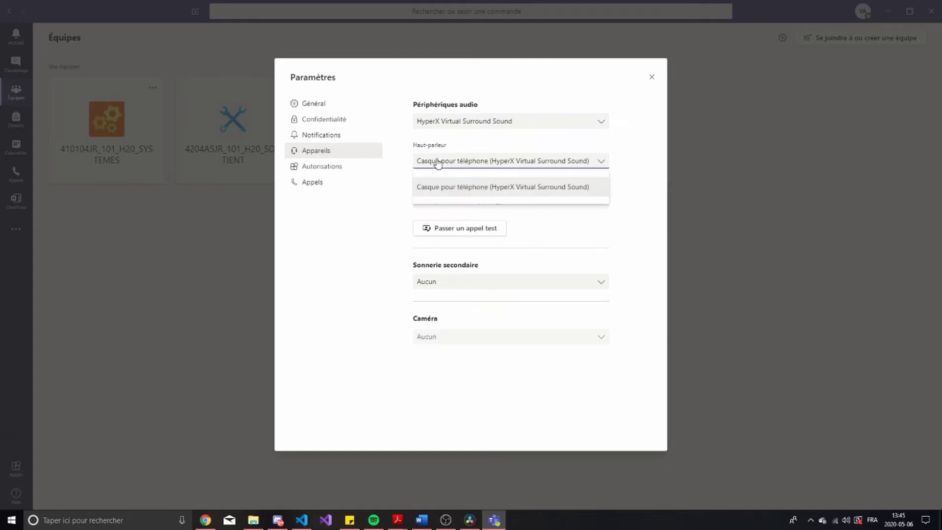
click(453, 186)
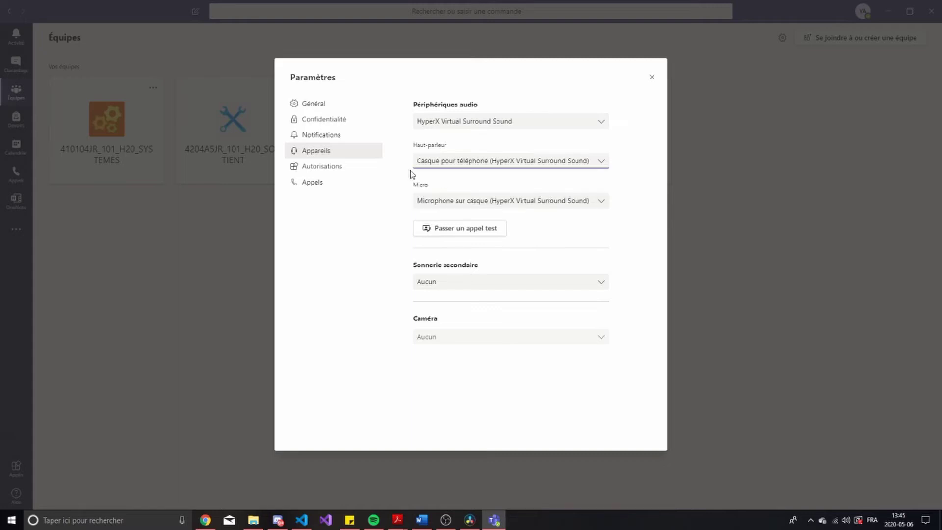
click(433, 206)
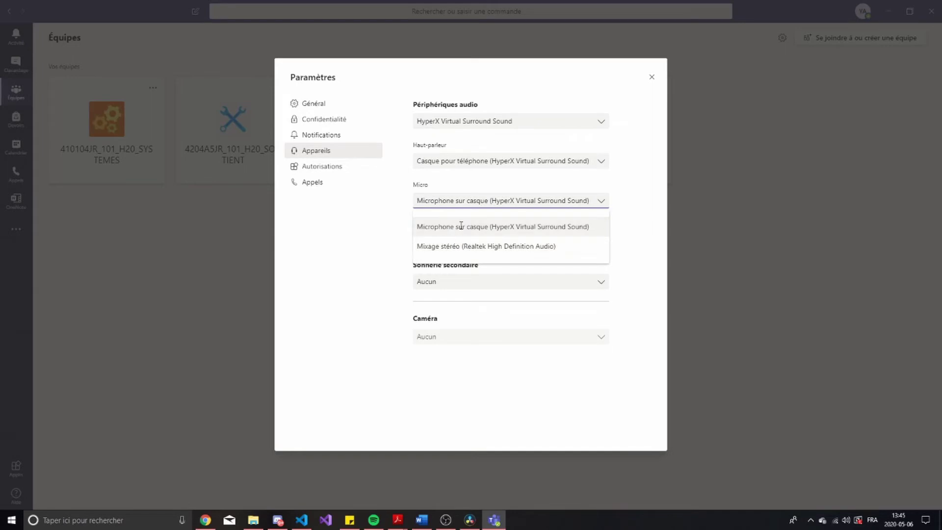
click(461, 226)
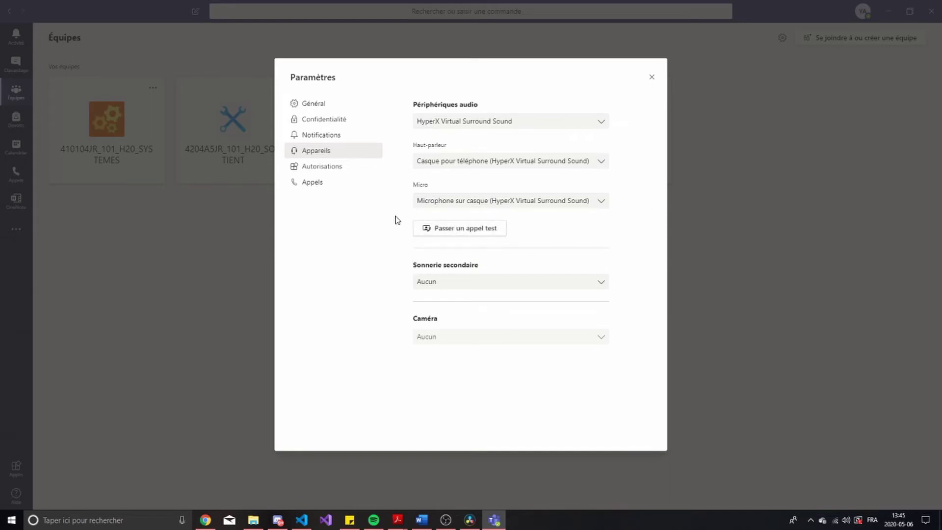
Run a test call and hang up to get its results
click(453, 229)
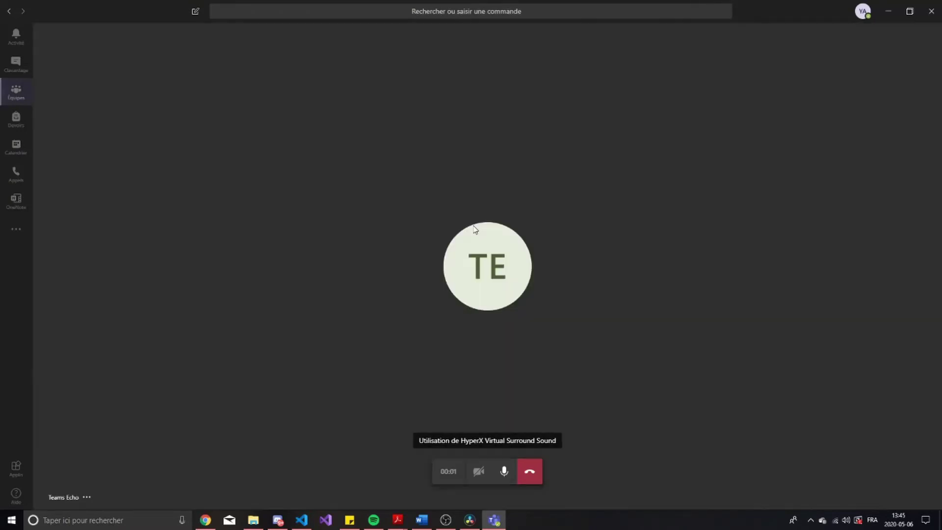
right_click(511, 350)
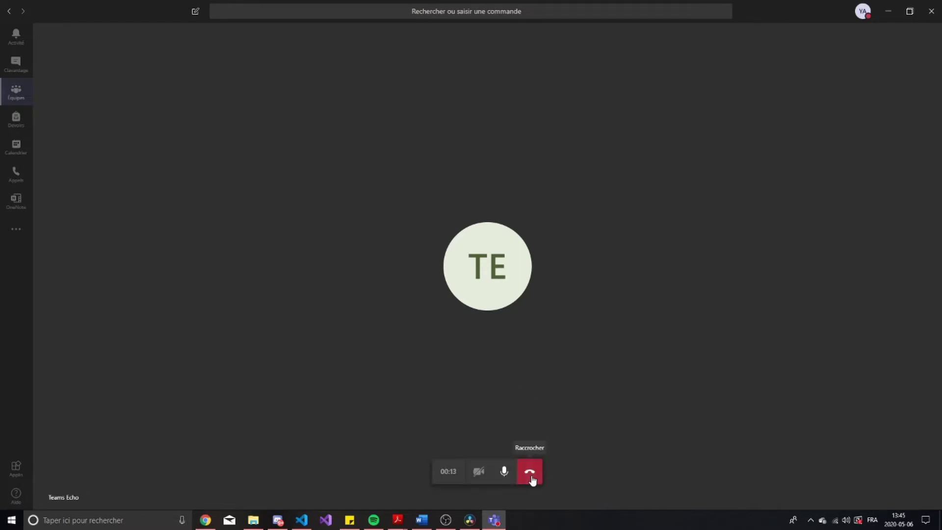
click(532, 477)
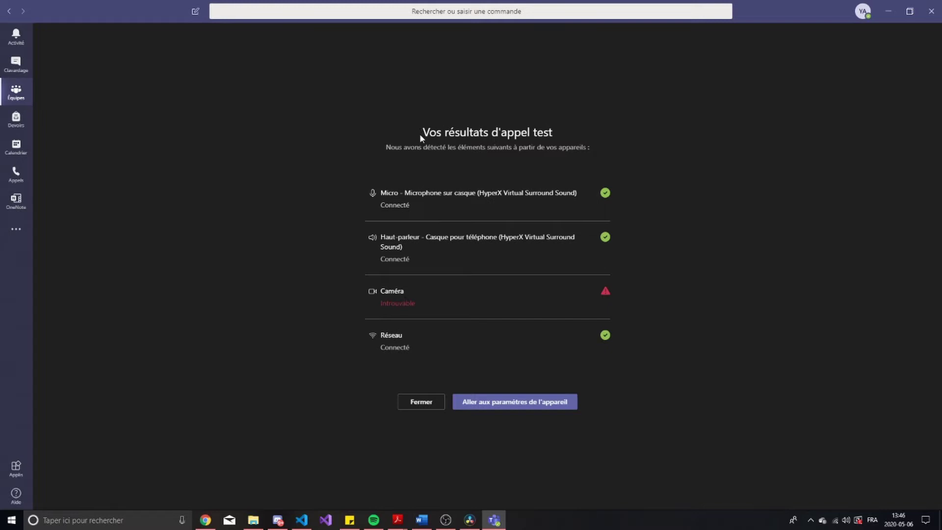
Review the test results: microphone, speaker and network connected, camera not found
drag(423, 133, 489, 133)
click(489, 133)
drag(423, 132, 542, 131)
click(382, 148)
drag(382, 148, 595, 146)
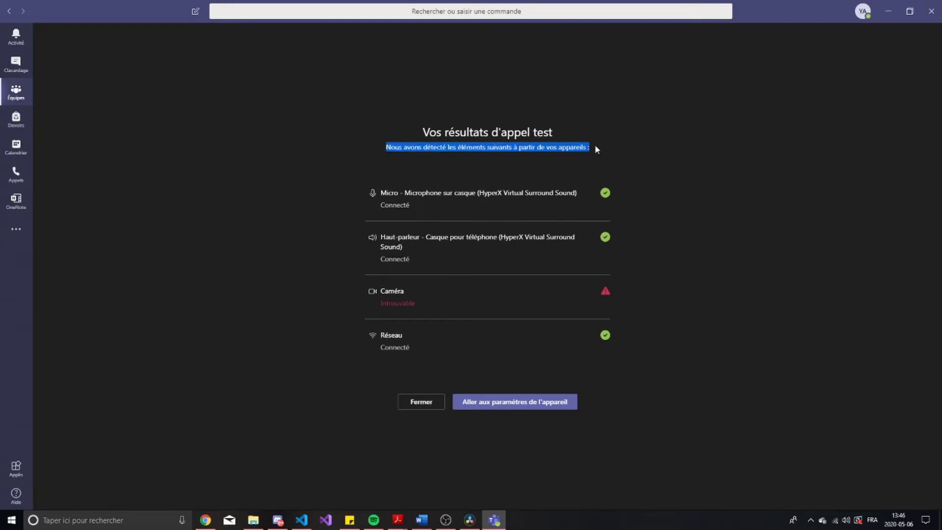
click(595, 146)
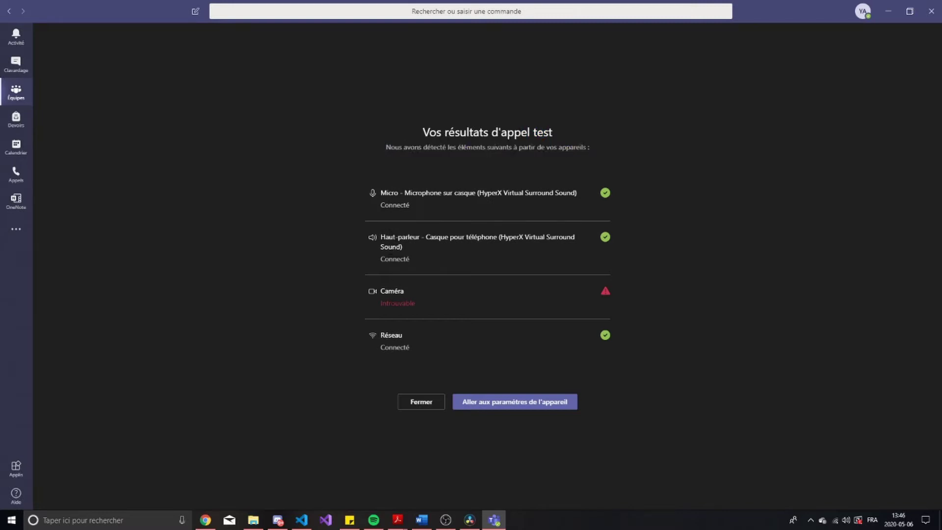
drag(379, 290, 431, 309)
click(431, 309)
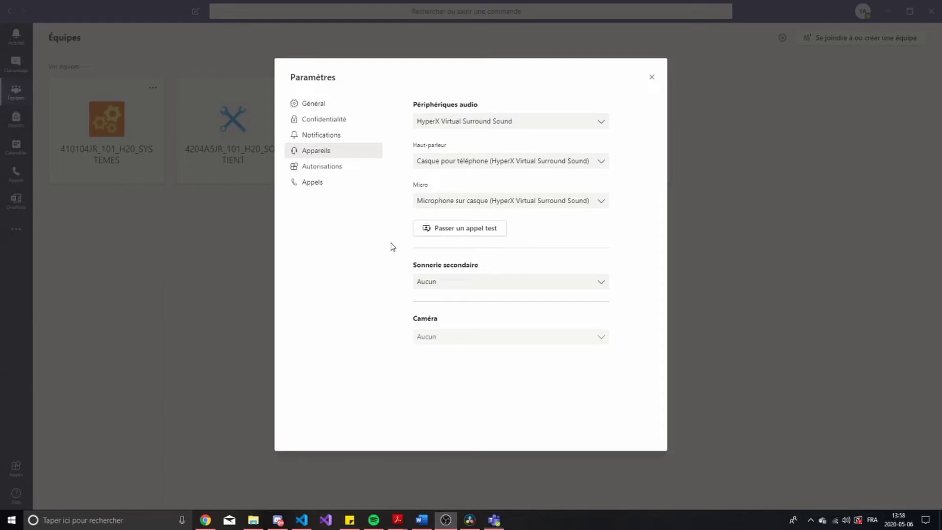
Close the Paramètres dialog to return to the Équipes grid of five class teams
click(393, 247)
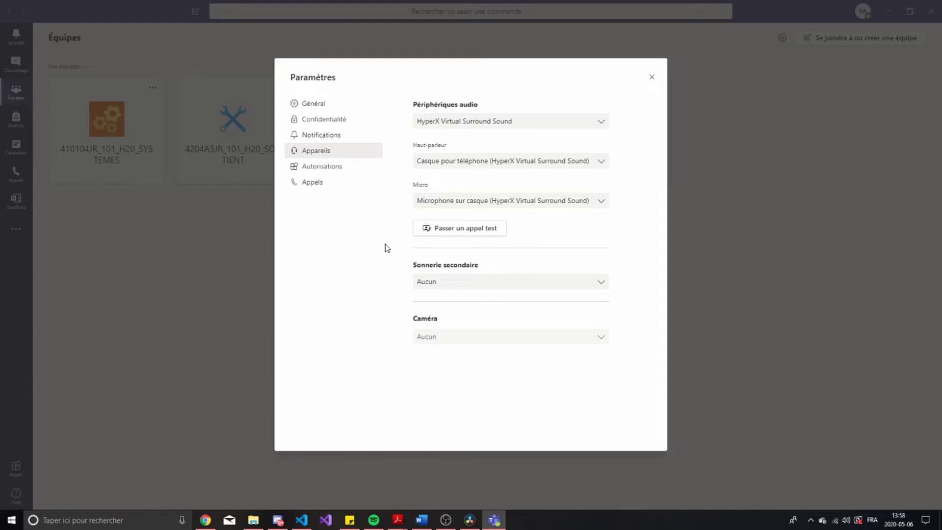
click(653, 79)
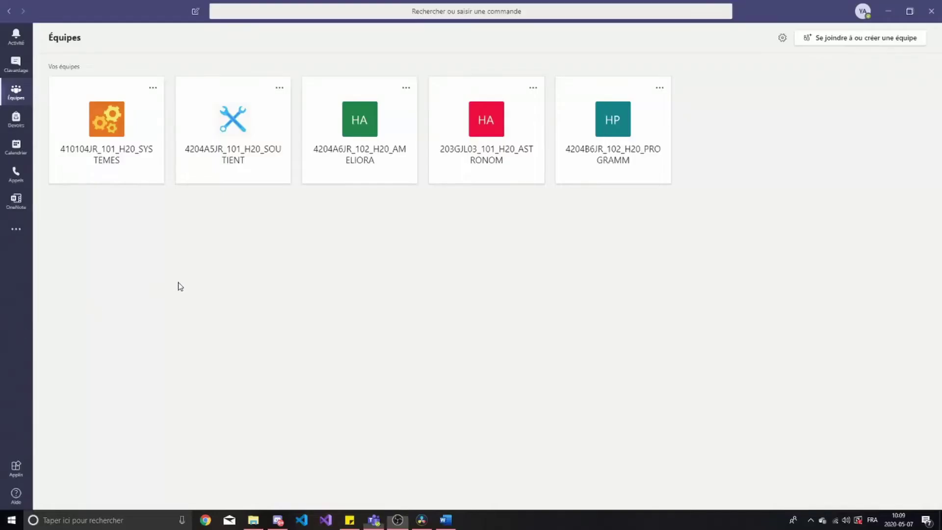
click(184, 283)
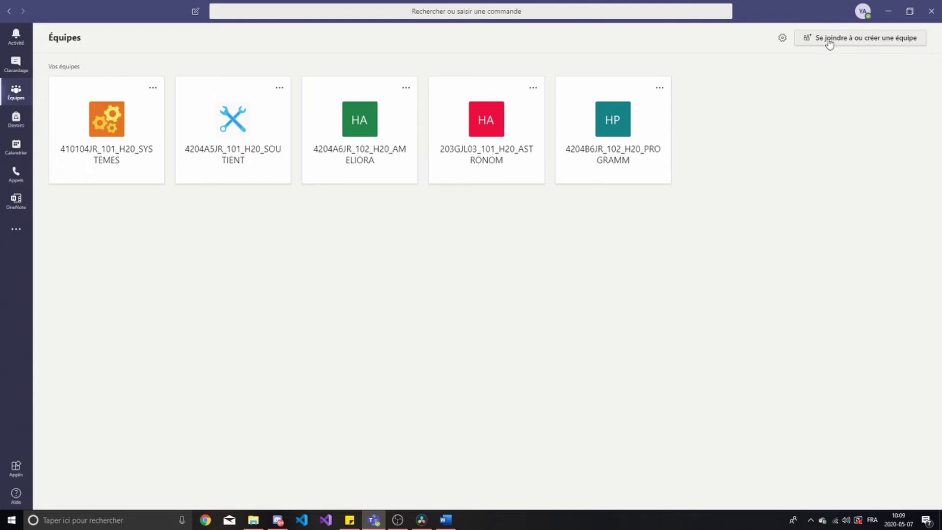
click(829, 43)
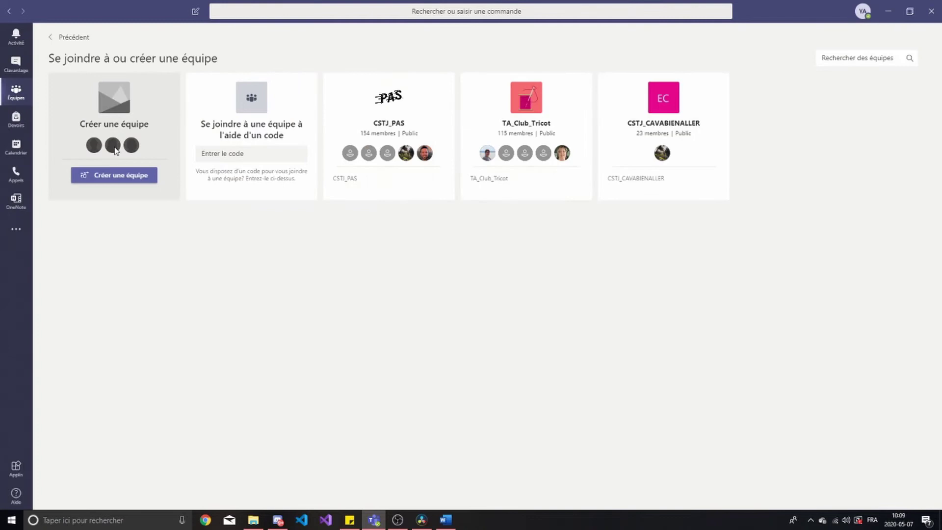
click(97, 177)
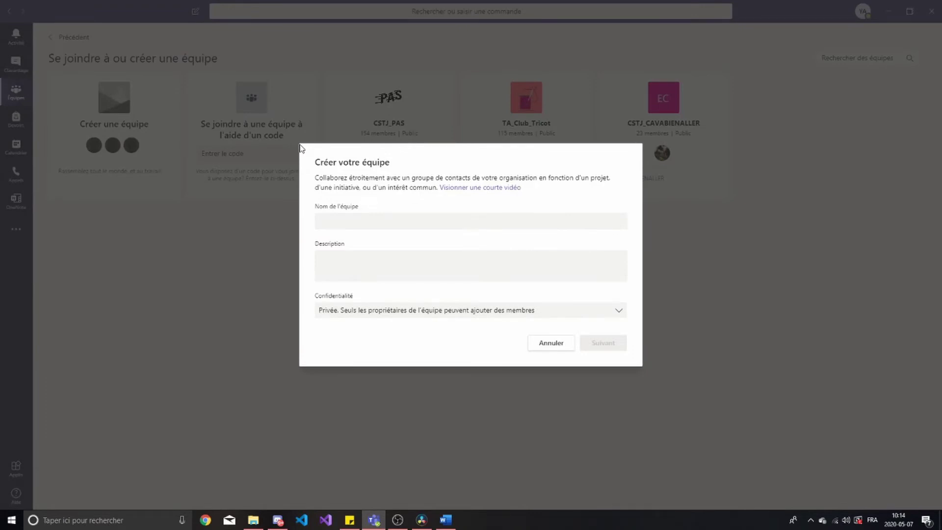
click(342, 215)
text(Test)
key(Tab)
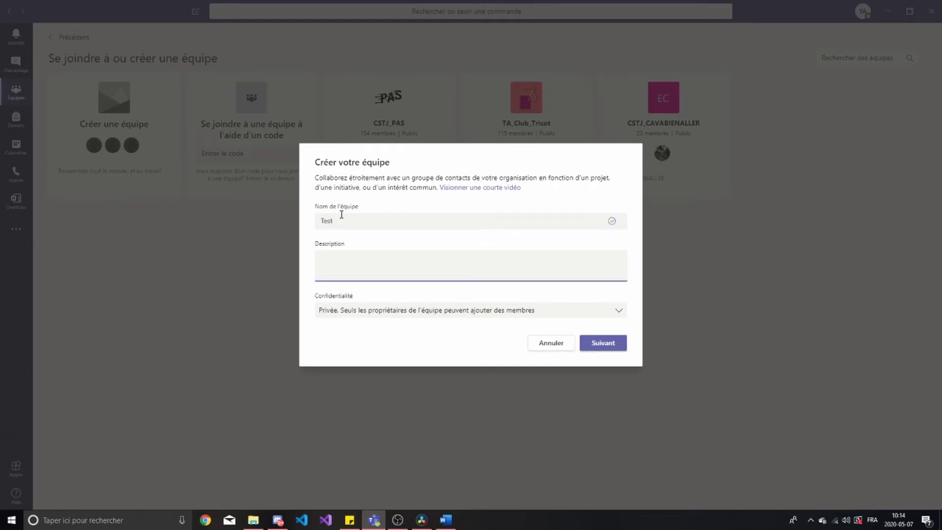
text(1231564321)
click(355, 294)
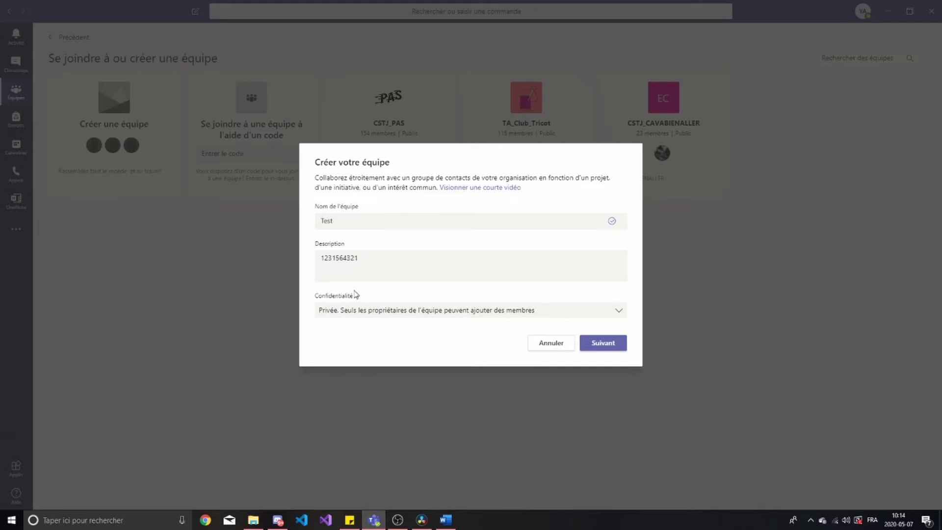
Keep the team Privée and create it
click(347, 309)
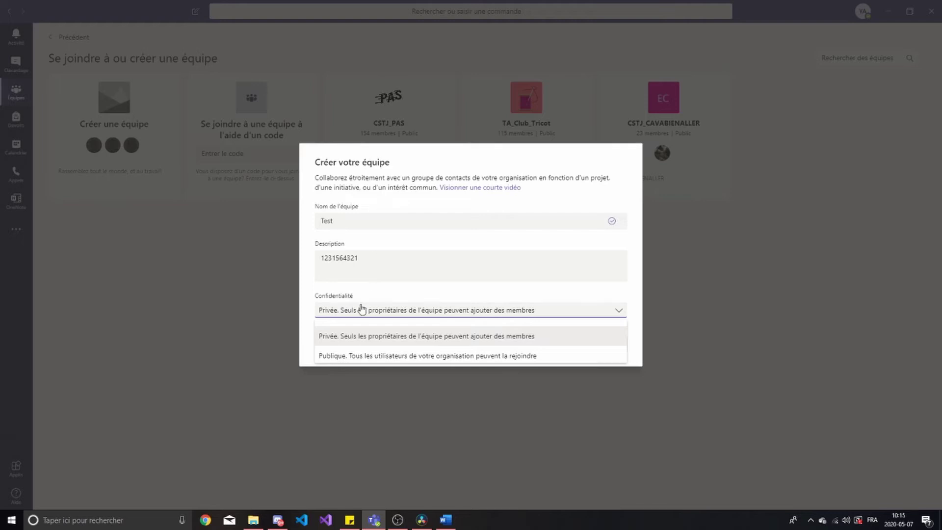
click(341, 338)
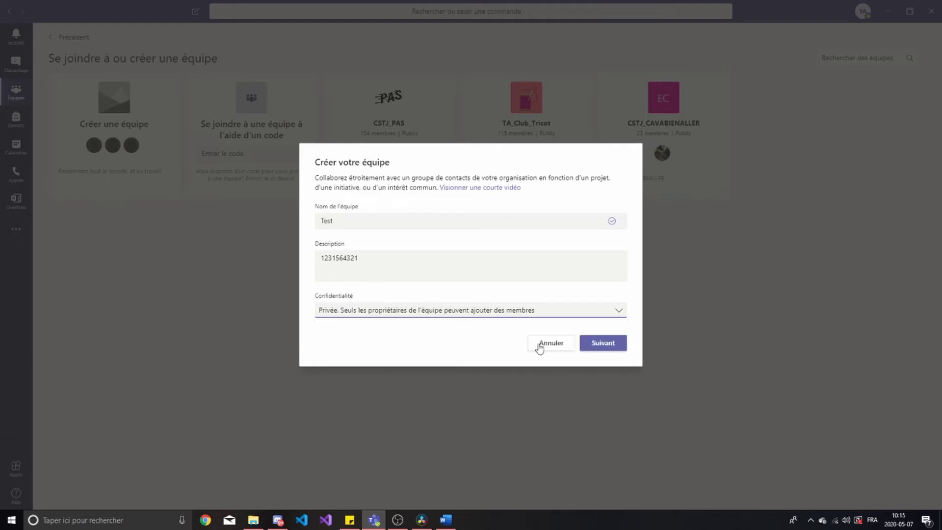
click(590, 345)
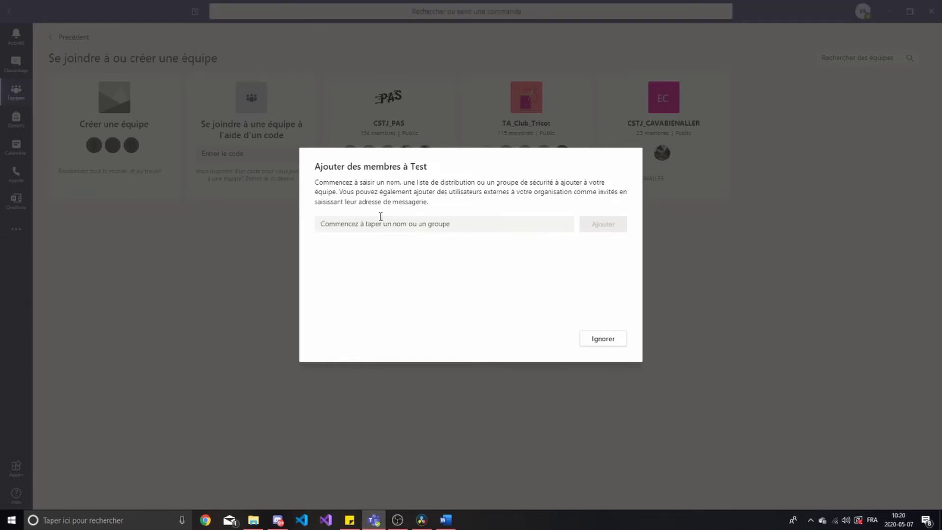
Add the suggested contact to the Test team with the Membre role, then close the window
click(380, 217)
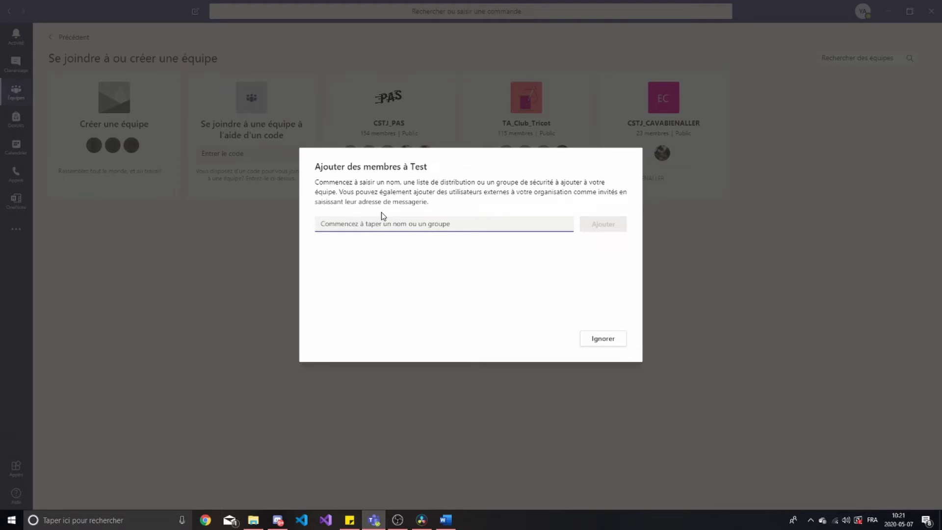
text(Sarah A)
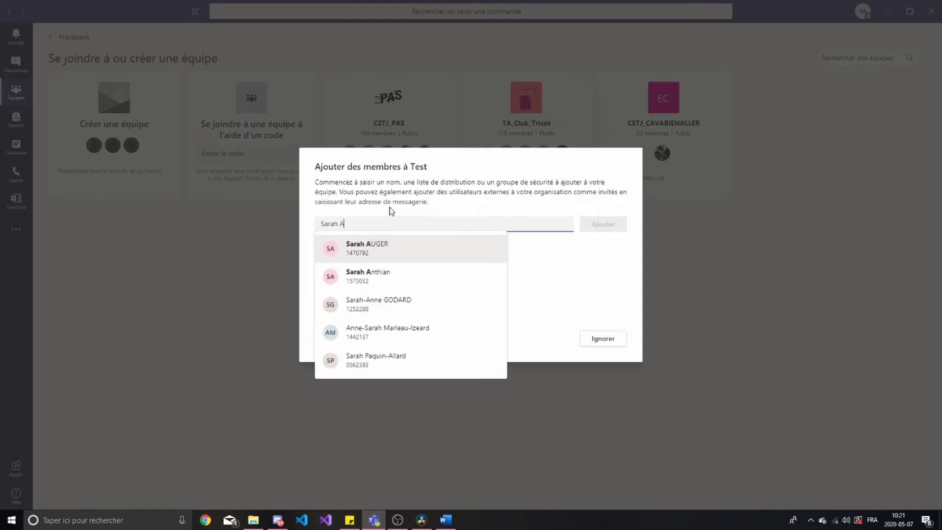
click(386, 247)
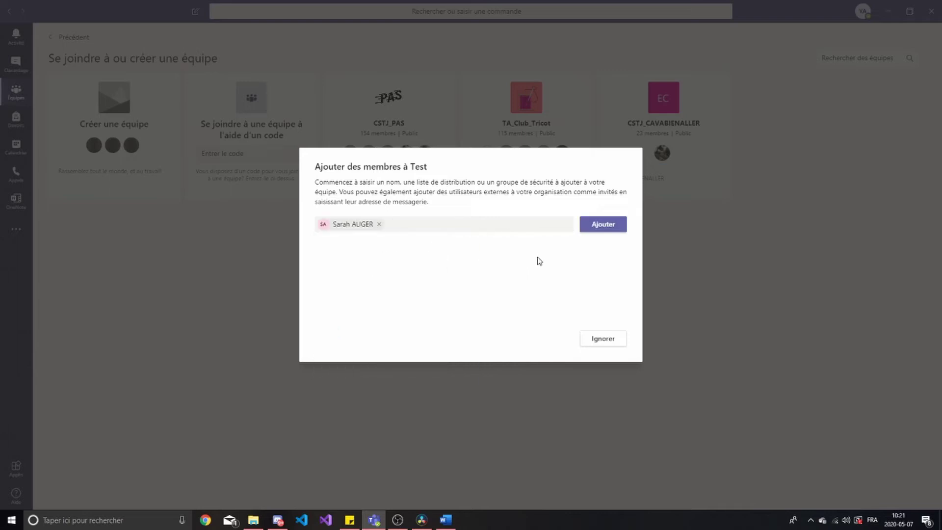
click(611, 227)
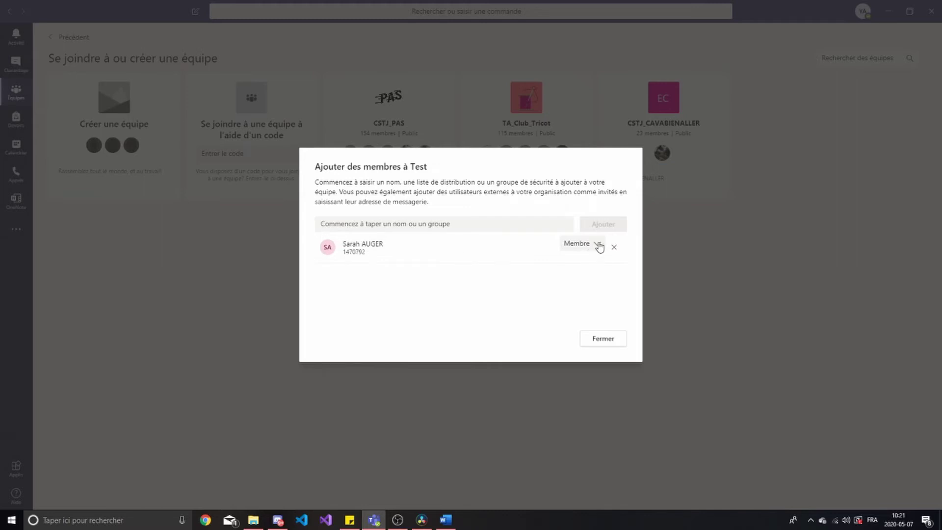
click(598, 245)
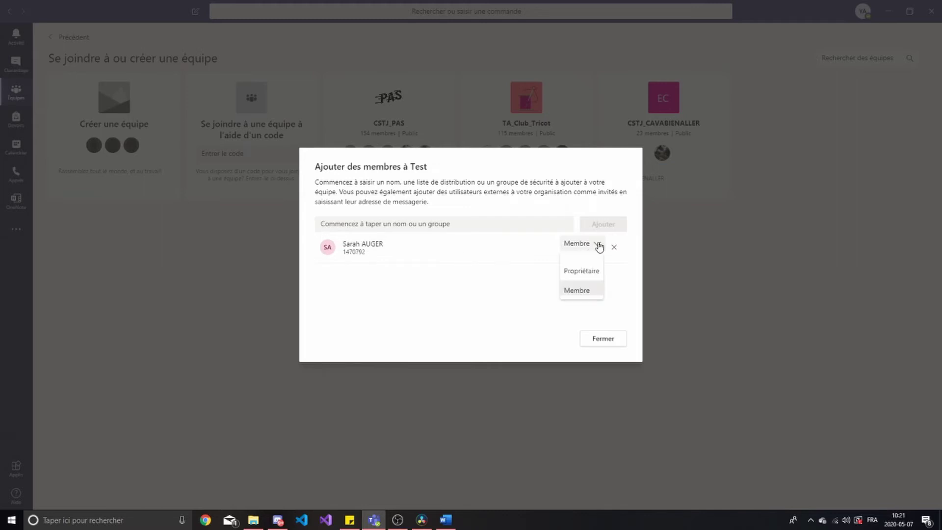
mouse_move(600, 277)
mouse_down()
mouse_move(601, 293)
mouse_move(602, 276)
mouse_up()
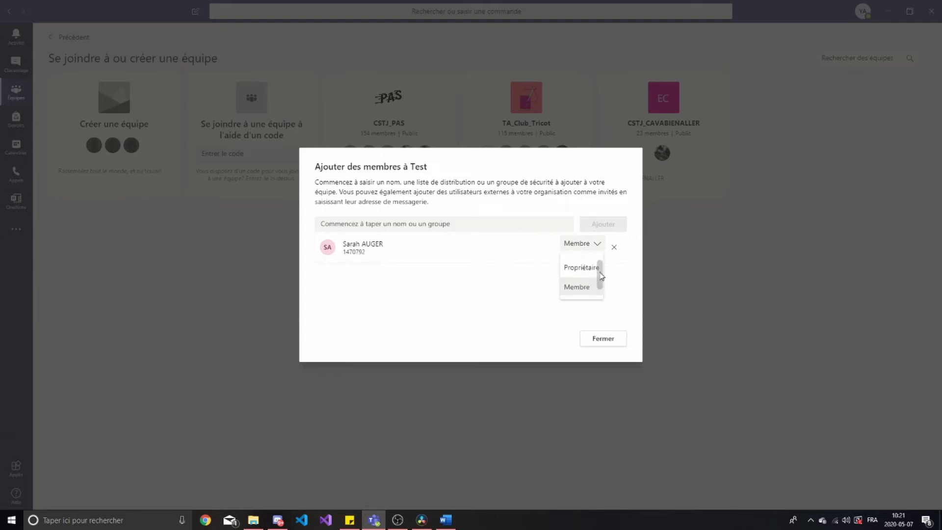
click(580, 290)
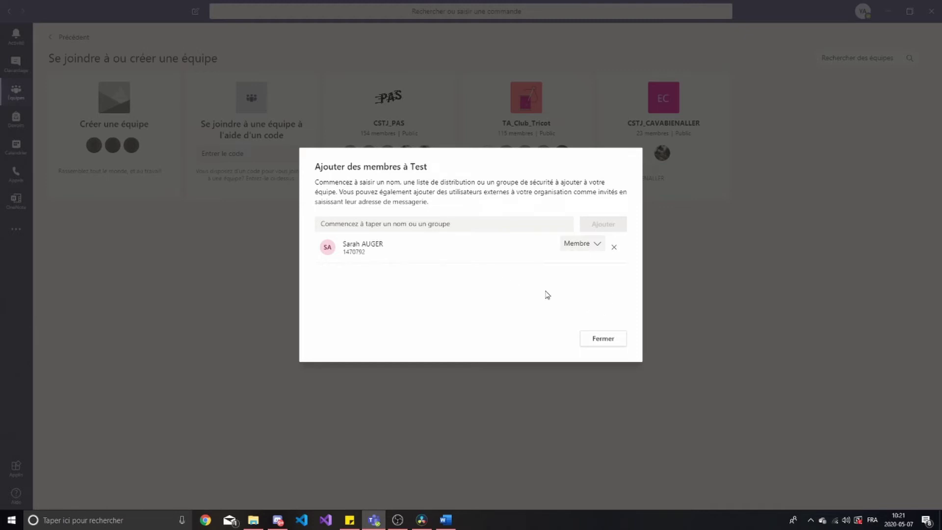
click(596, 341)
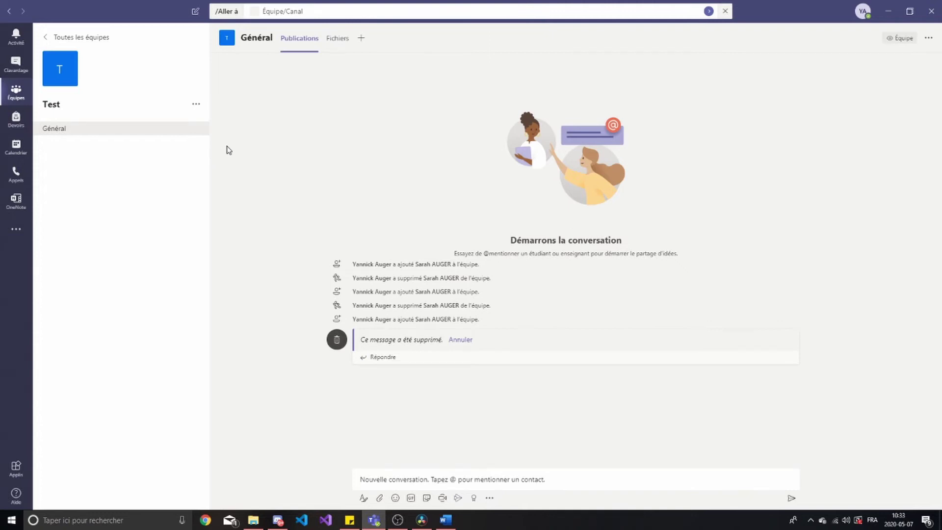
Open Gérer l'équipe for the Test team and expand Membres et invités
click(197, 106)
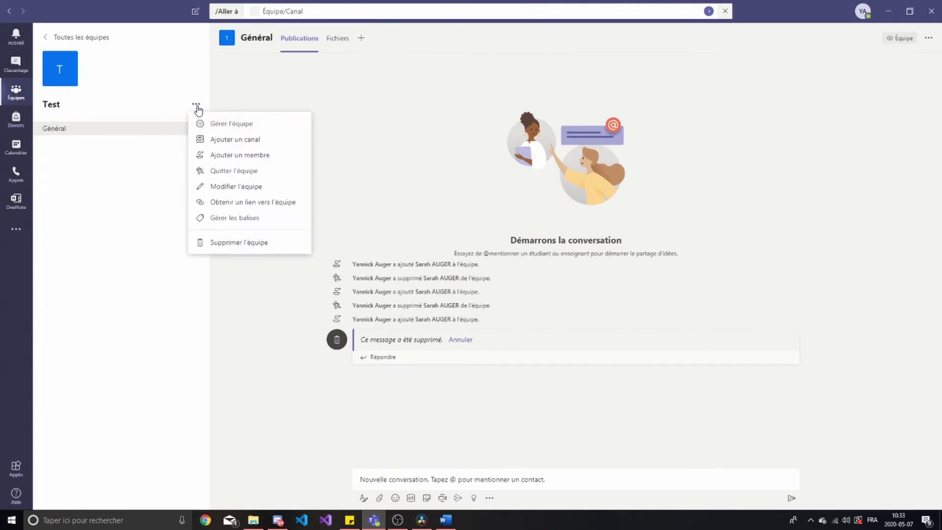
click(282, 128)
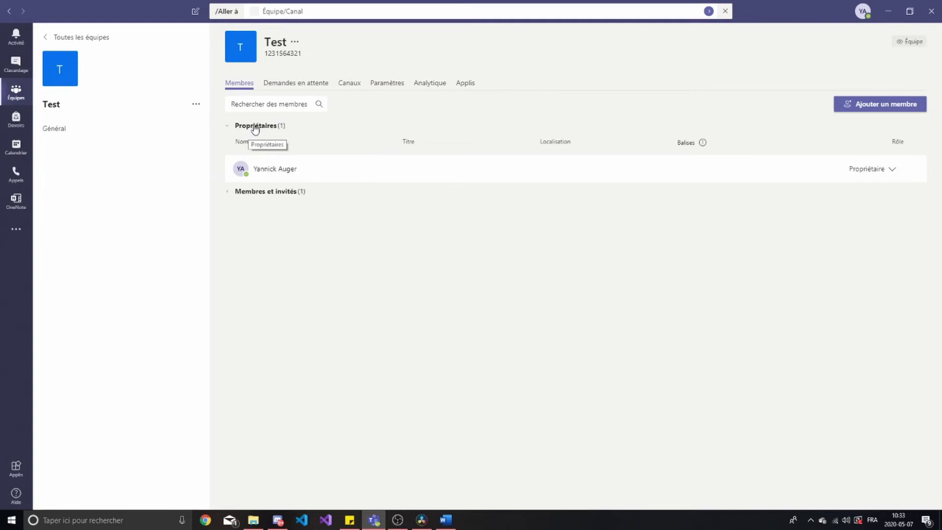
click(260, 195)
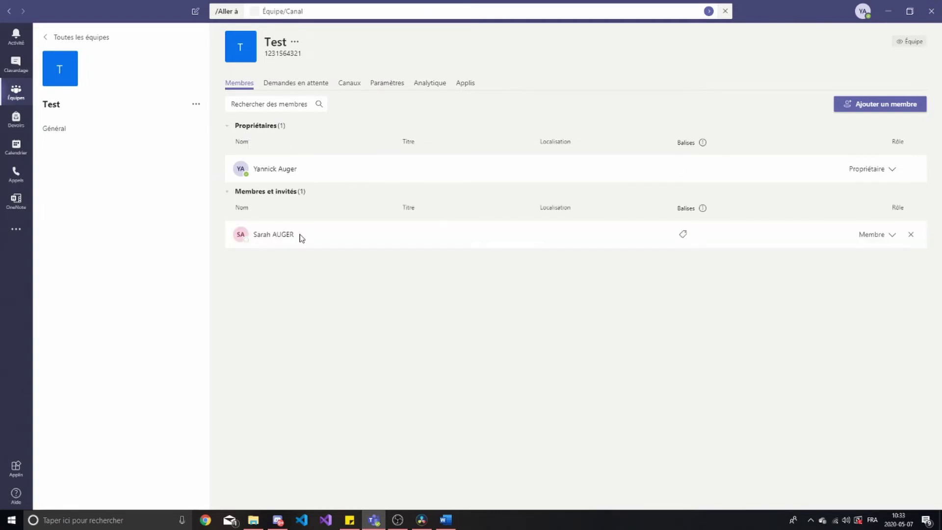
mouse_move(292, 237)
Cancel out of Ajouter un membre and view the empty Demandes en attente list
click(866, 105)
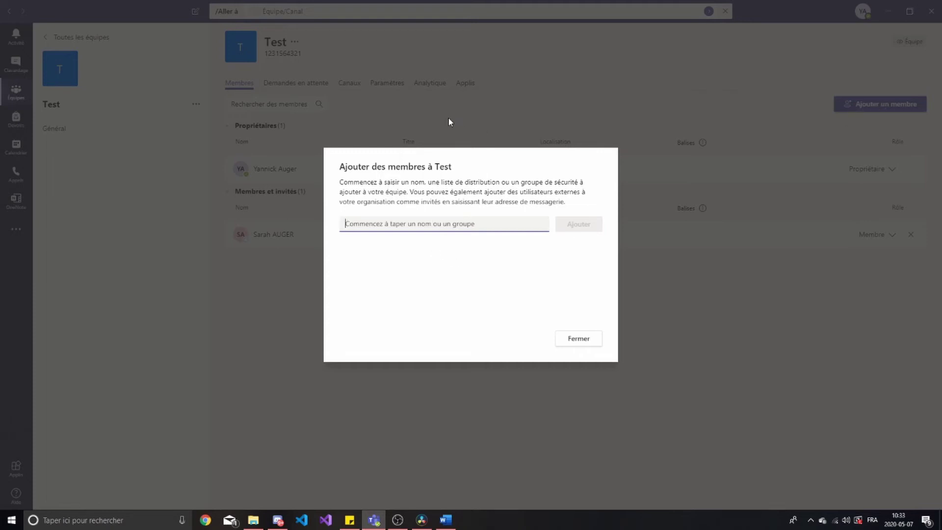
click(582, 340)
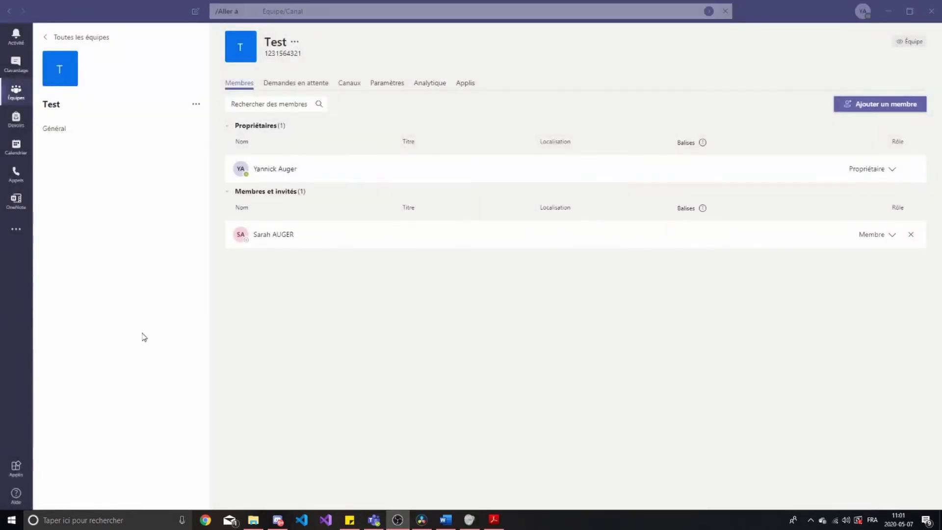
click(292, 89)
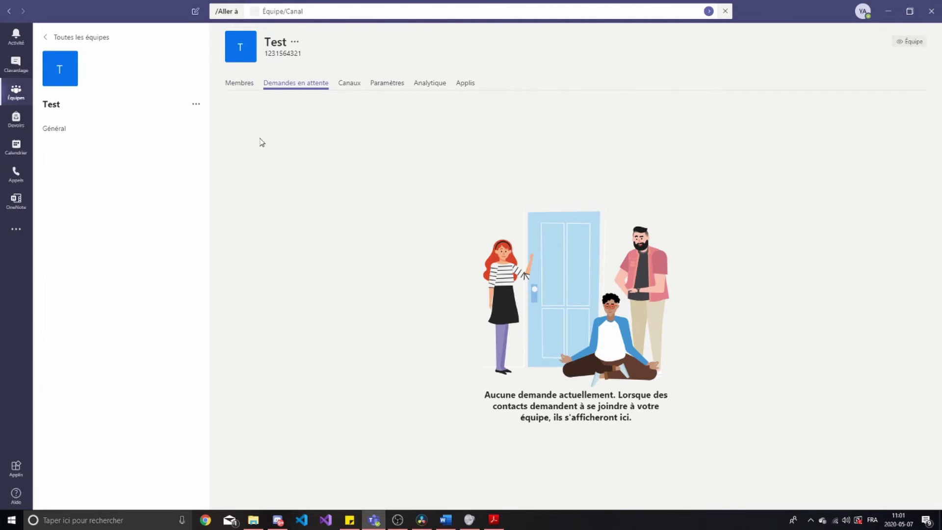
Show the Test team's Paramètres with Autorisations des membres expanded, all ten options checked
click(351, 86)
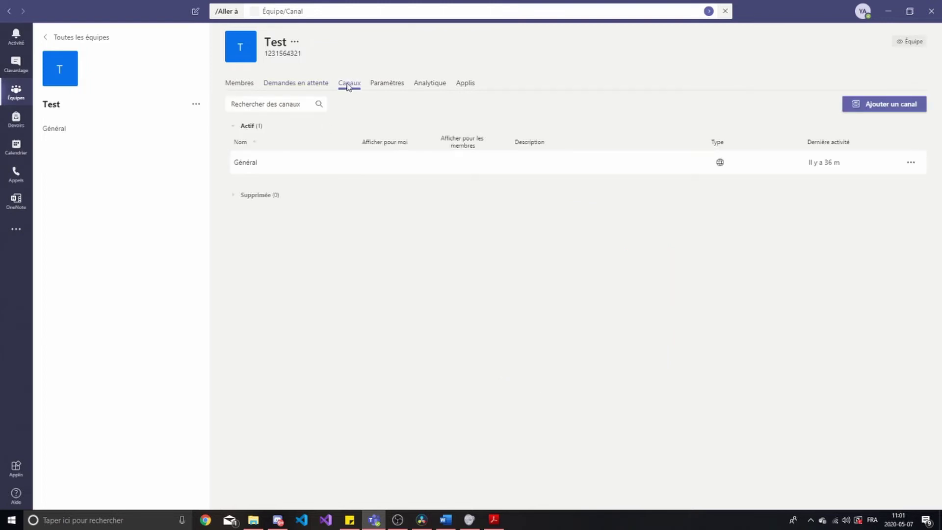
click(387, 83)
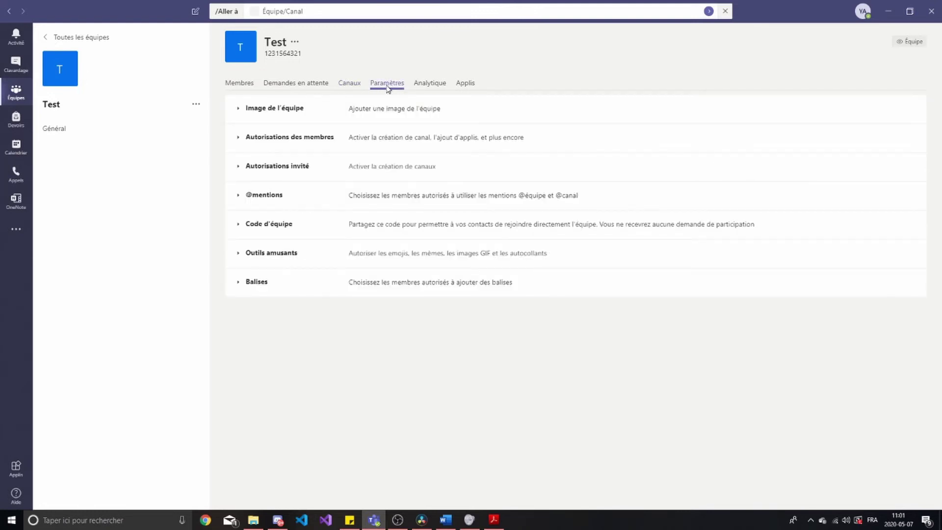
click(265, 109)
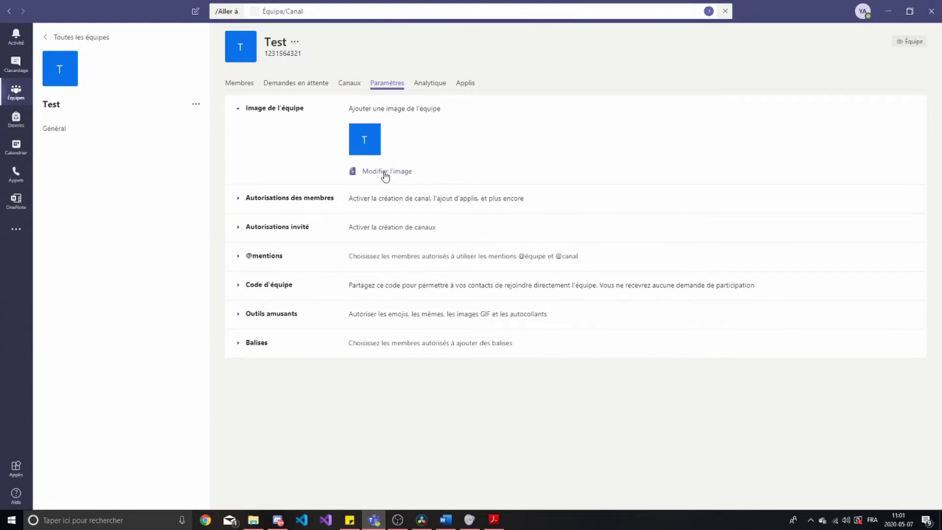
click(281, 109)
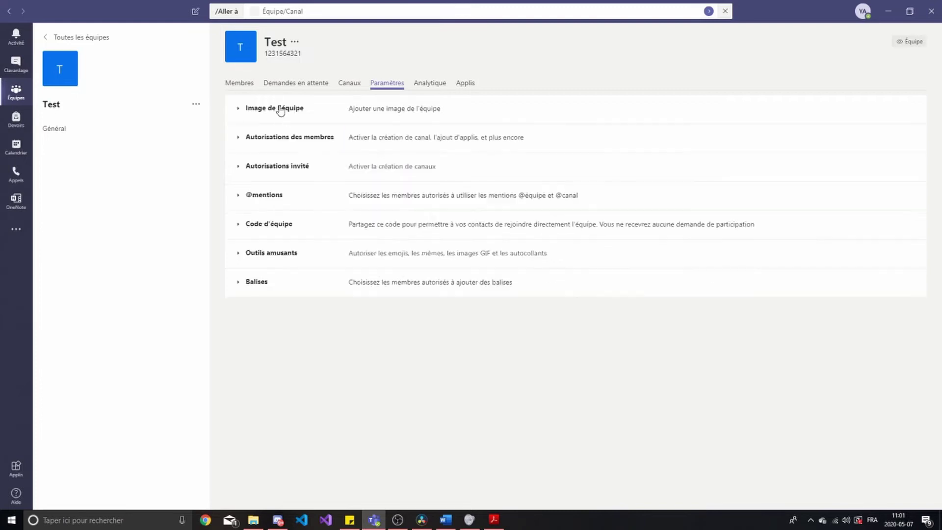
click(280, 140)
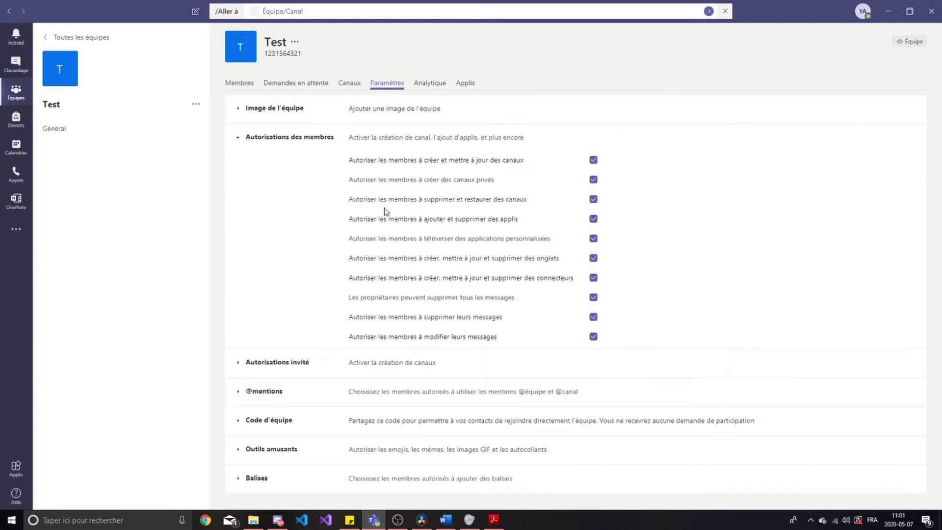
click(283, 139)
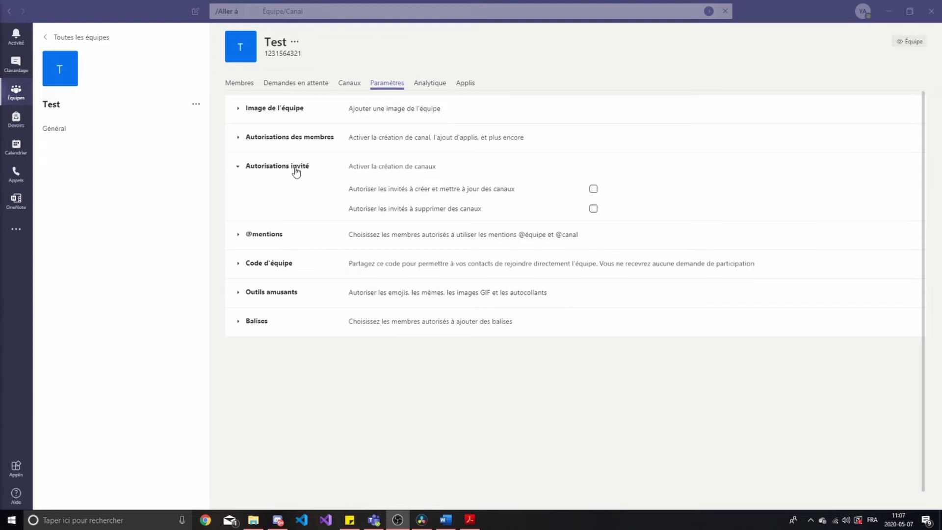
click(266, 168)
click(264, 196)
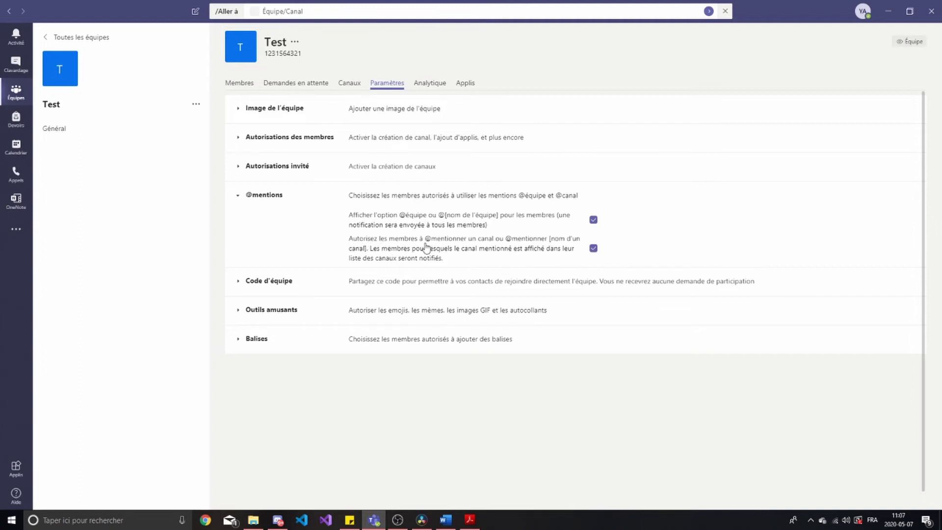
click(594, 248)
Generate a join code for the Test team under Code d'équipe
click(256, 196)
click(258, 224)
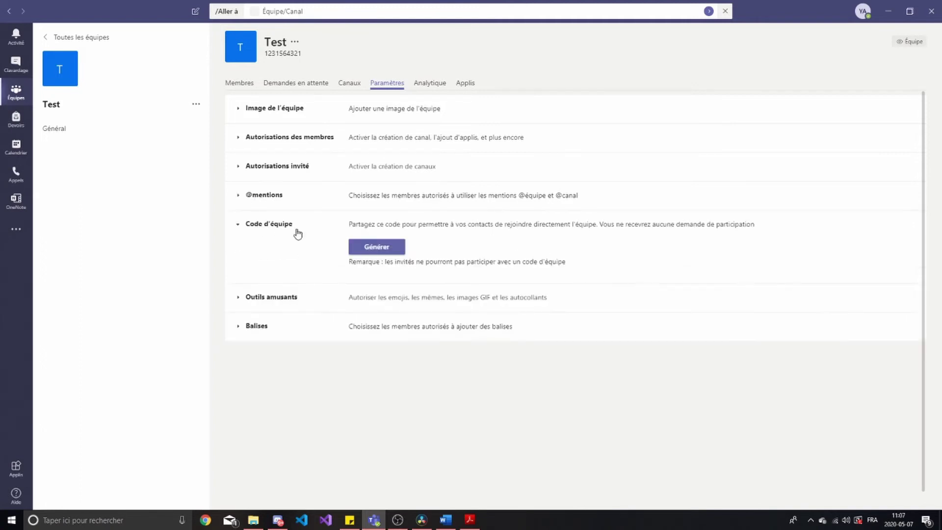
click(372, 253)
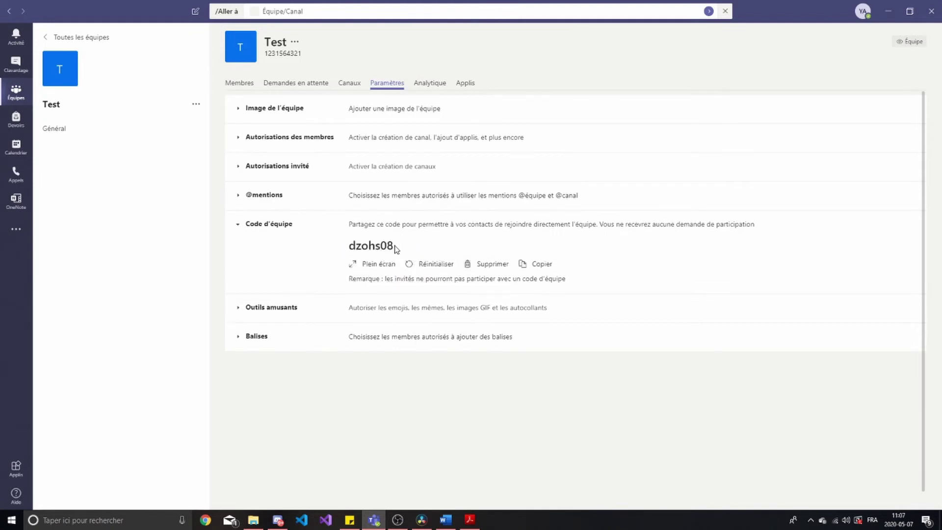
drag(395, 246, 343, 248)
click(342, 250)
click(260, 227)
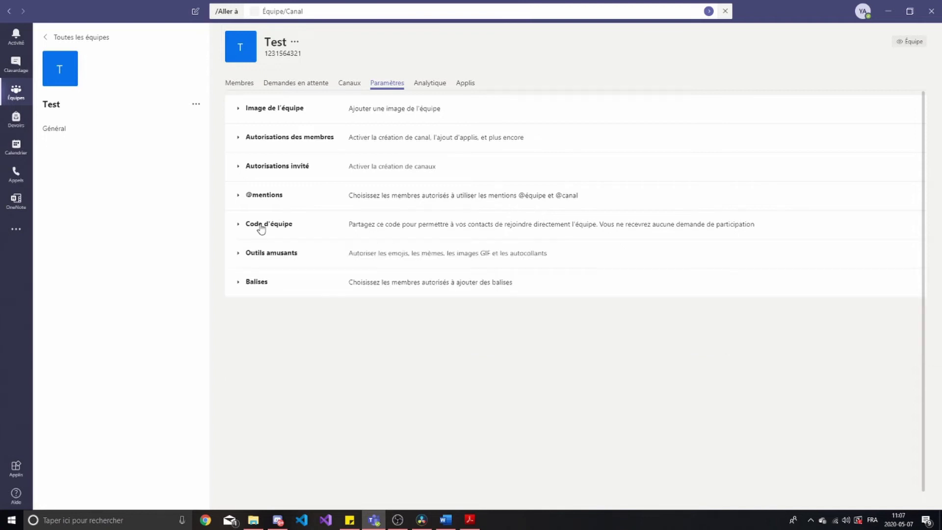
Review Outils amusants and Balises, leaving tags limited to Propriétaires uniquement
click(265, 257)
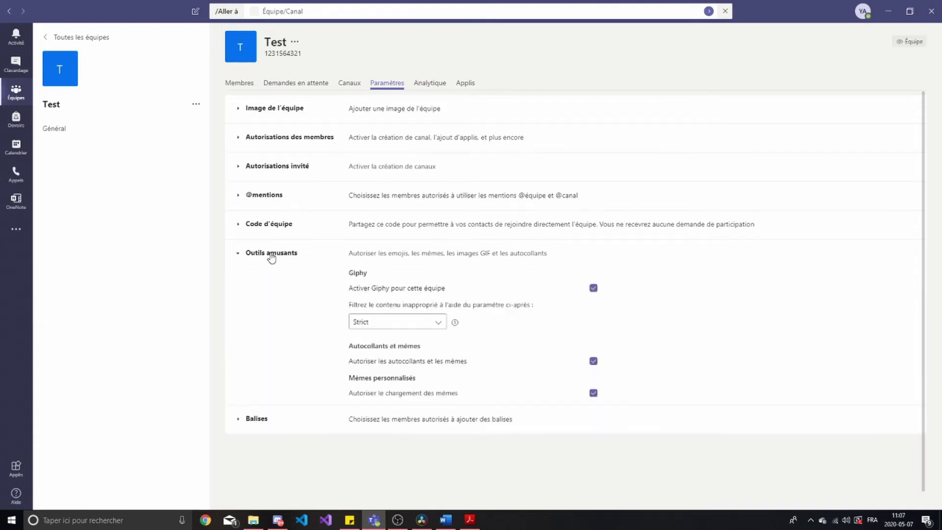
click(272, 257)
click(258, 285)
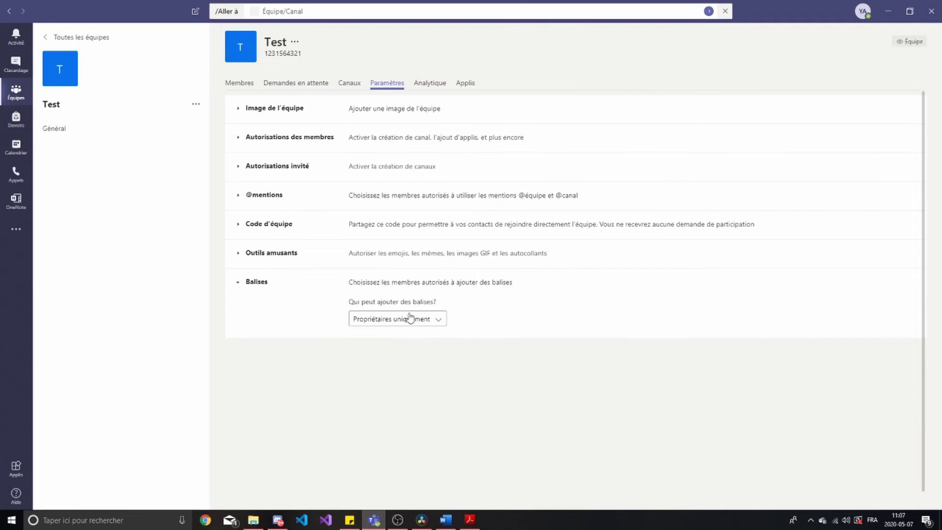
click(405, 319)
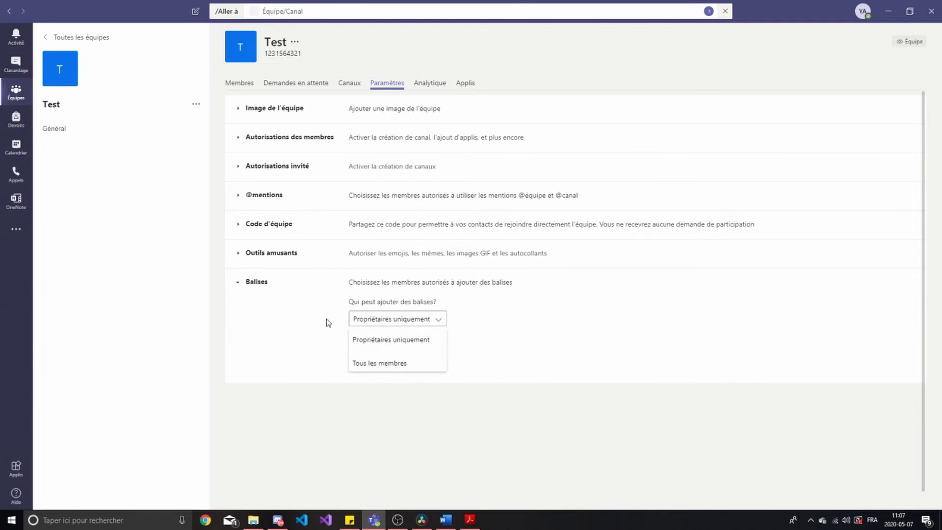
scroll(386, 351, down, 1)
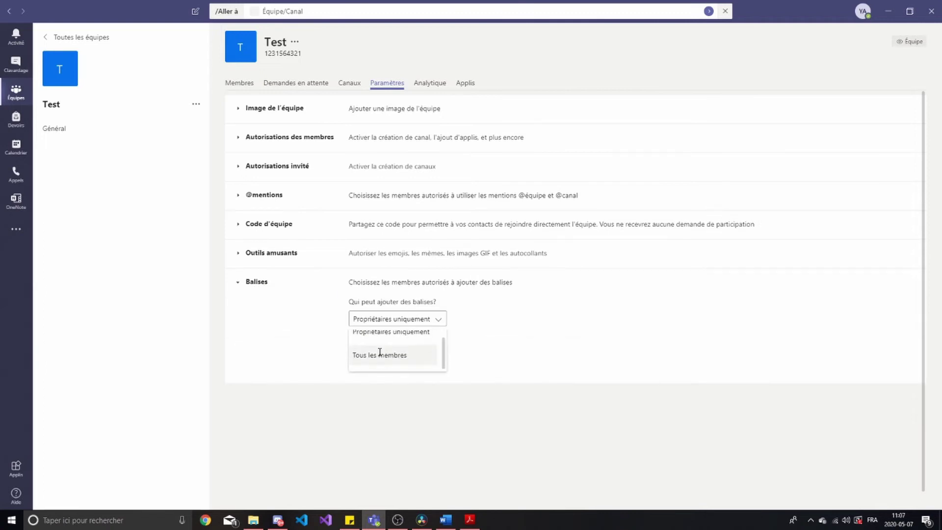
click(328, 319)
drag(345, 303, 423, 299)
click(433, 299)
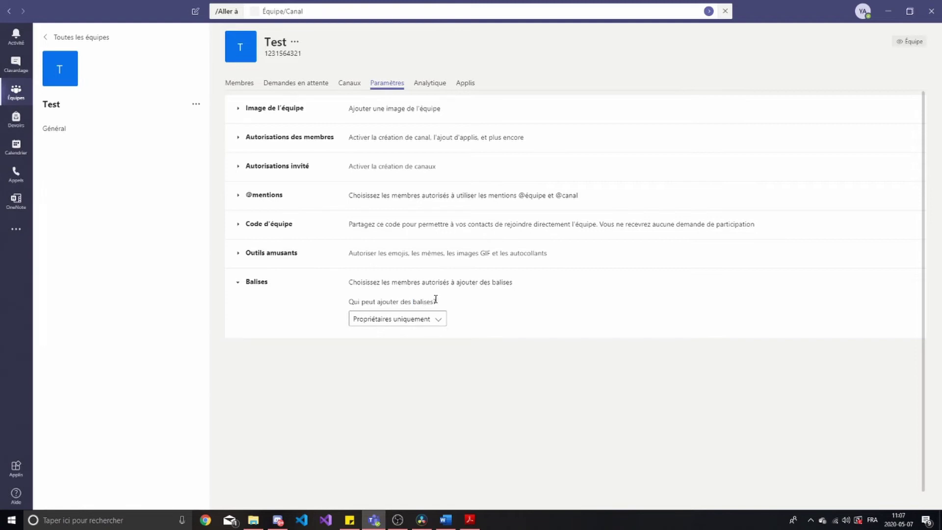
click(258, 284)
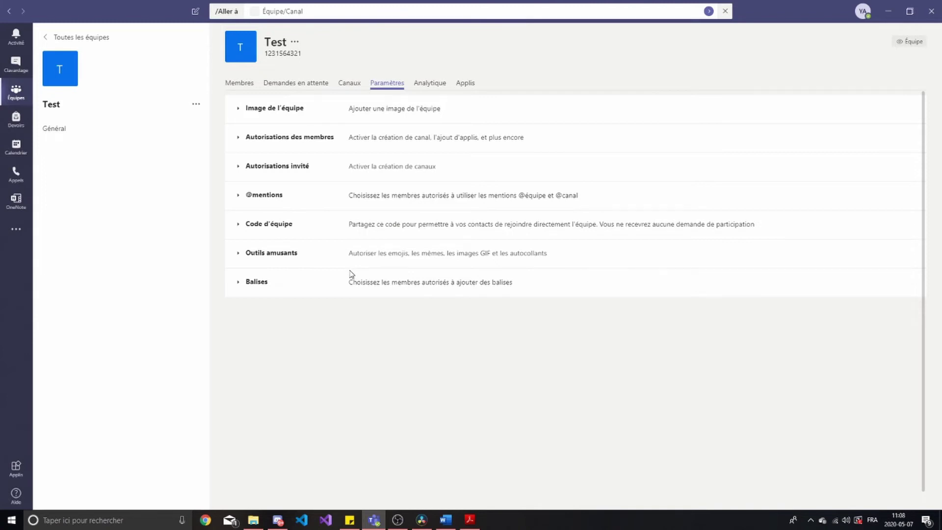
Re-expand Balises, then bring up the Test team's ... actions menu
click(248, 284)
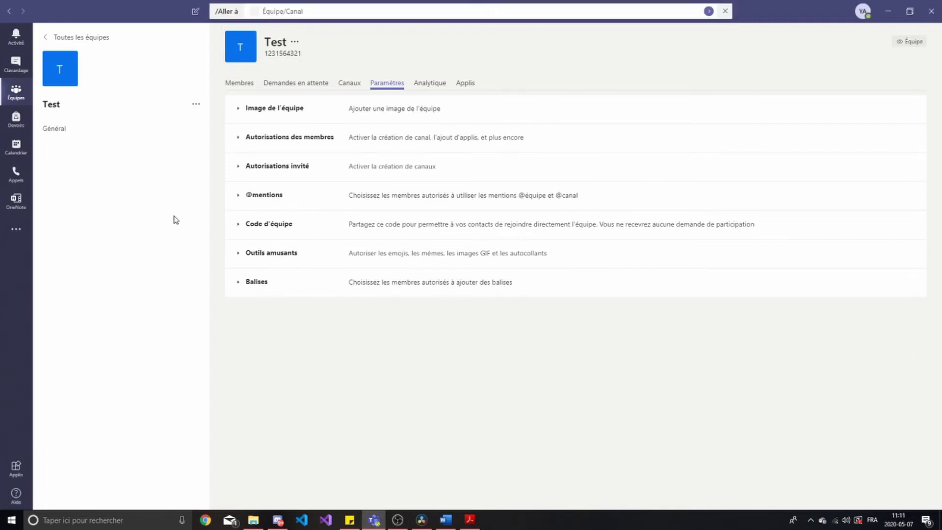
click(196, 103)
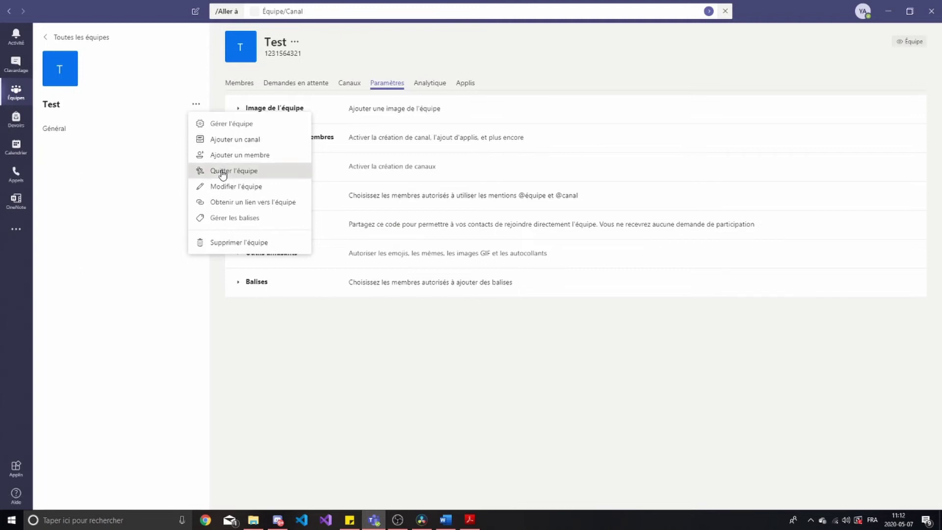
Attempt Quitter l'équipe on Test, refused since you are its last owner
click(222, 172)
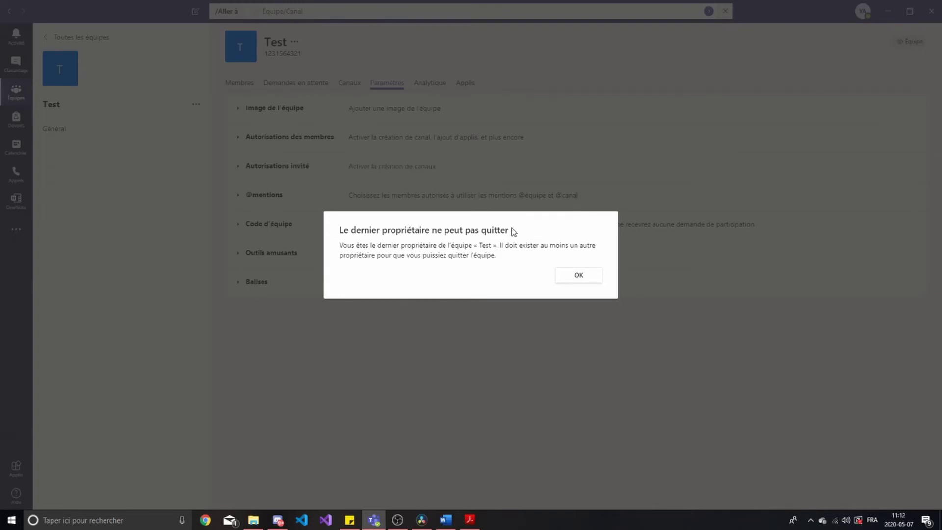
Dismiss the last-owner warning and set the Test team's avatar to the green plant icon
click(587, 278)
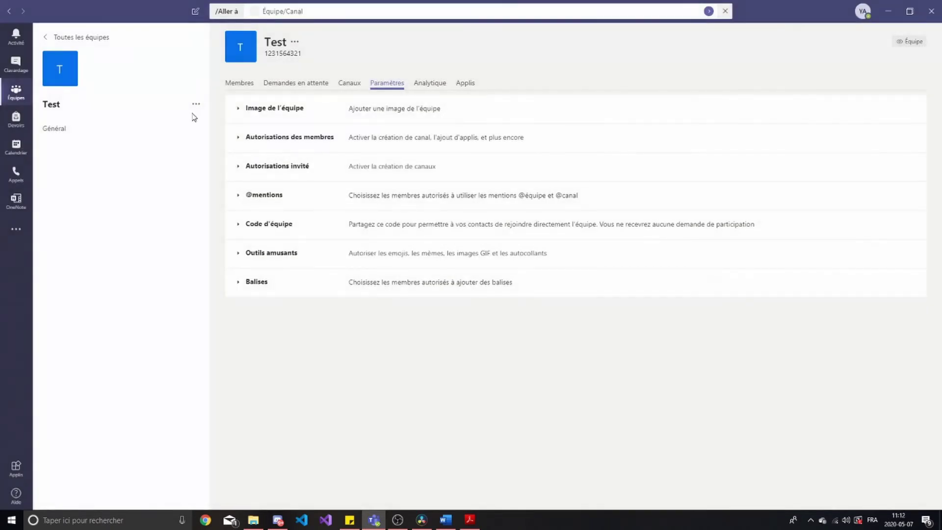
click(196, 104)
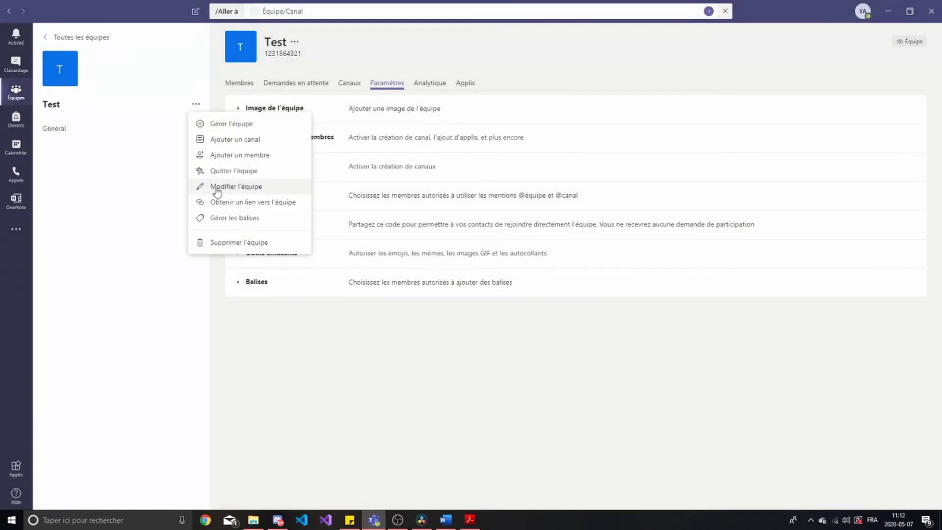
click(218, 188)
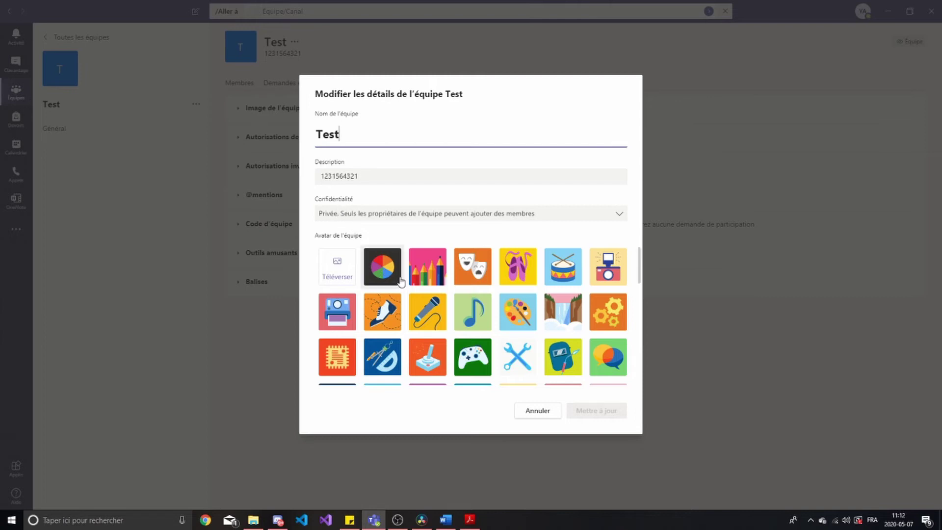
scroll(400, 282, down, 5)
scroll(491, 284, down, 3)
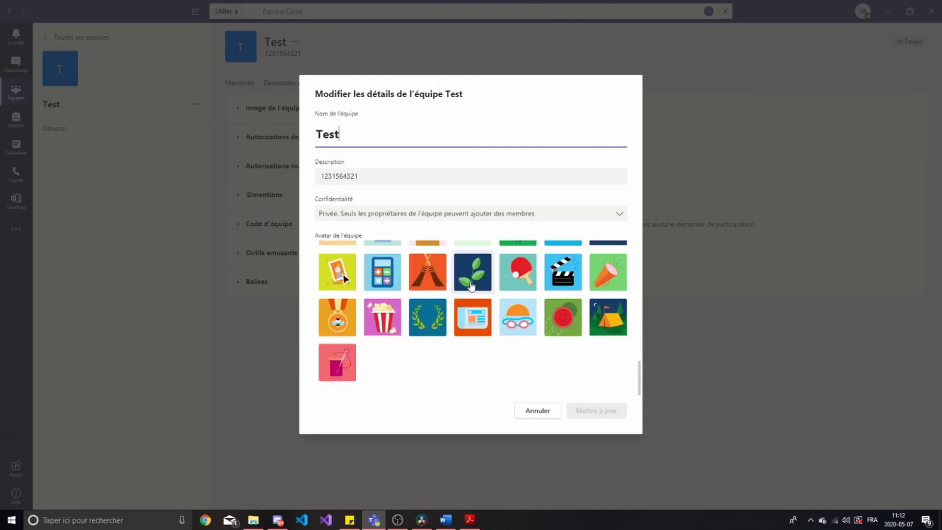
click(471, 285)
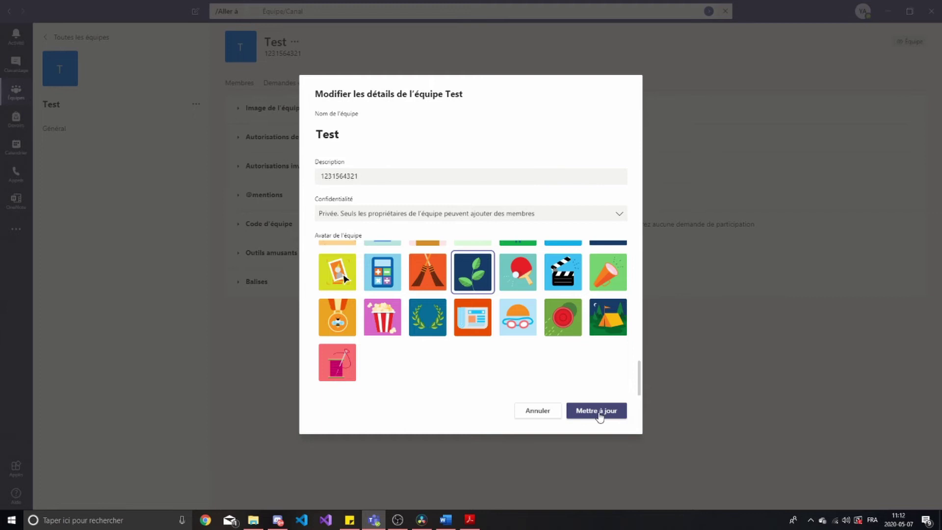
click(599, 412)
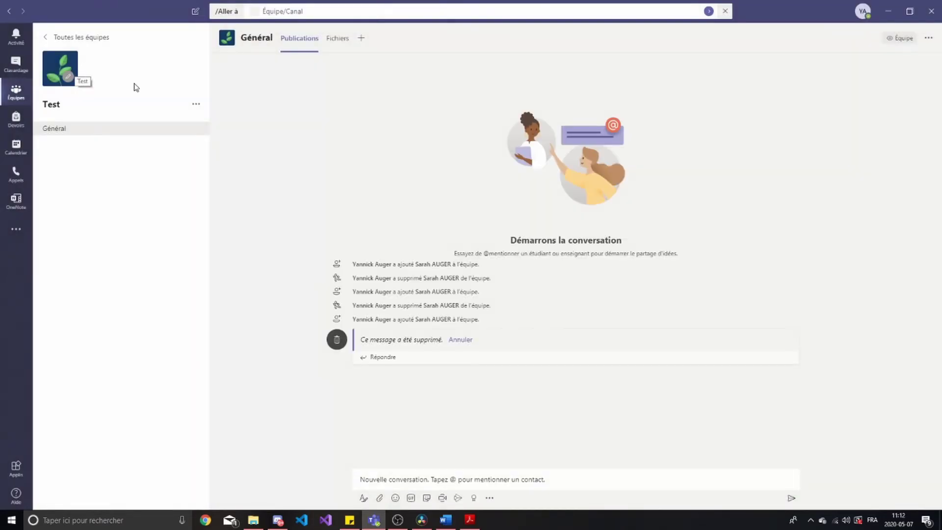
click(195, 104)
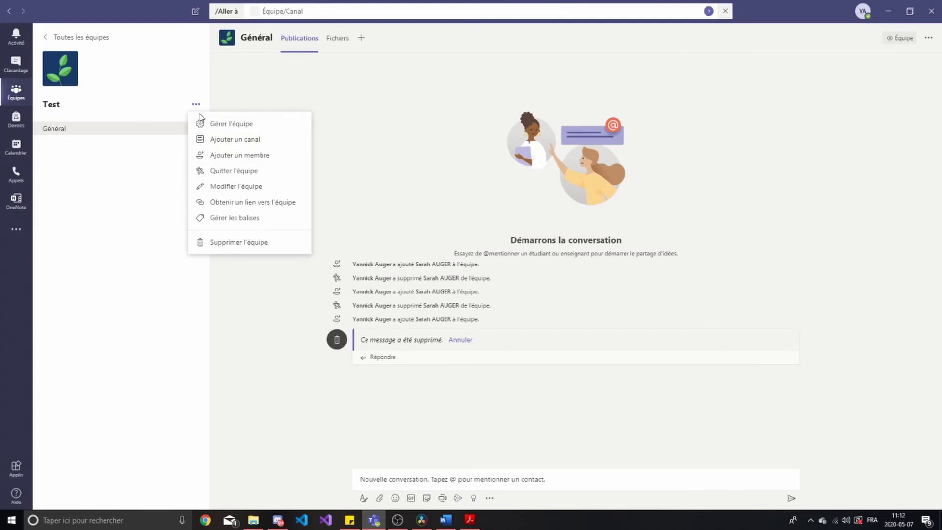
click(239, 208)
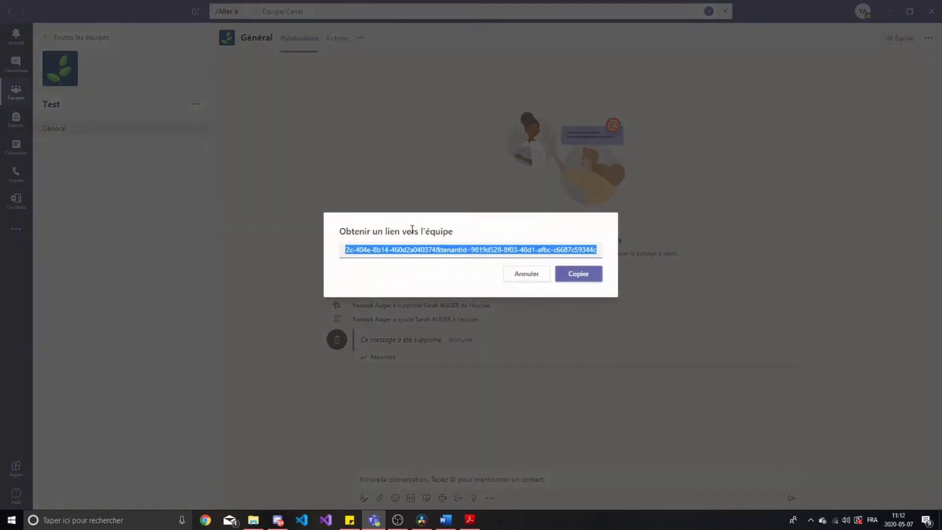
drag(425, 251, 462, 250)
click(463, 250)
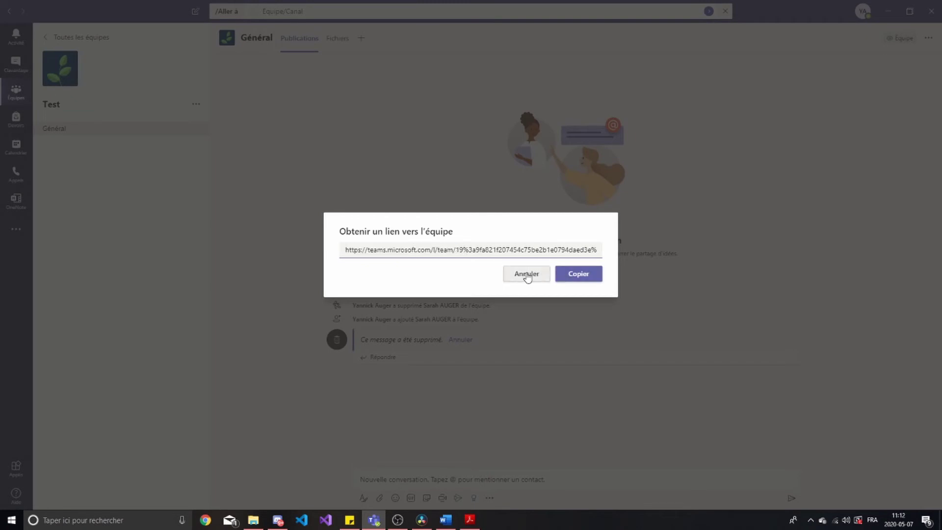
click(526, 274)
click(195, 104)
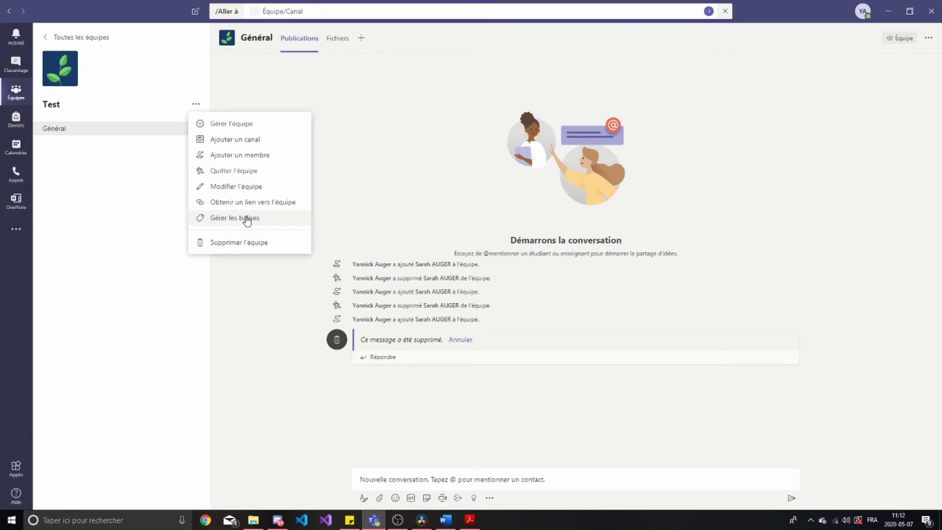
Create the Etudiant tag for the Test team containing one suggested contact
click(246, 219)
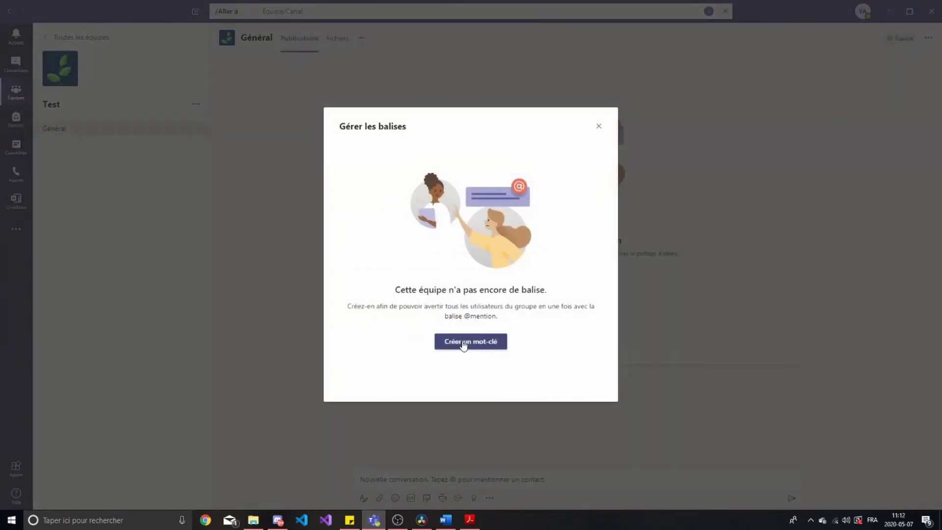
click(463, 342)
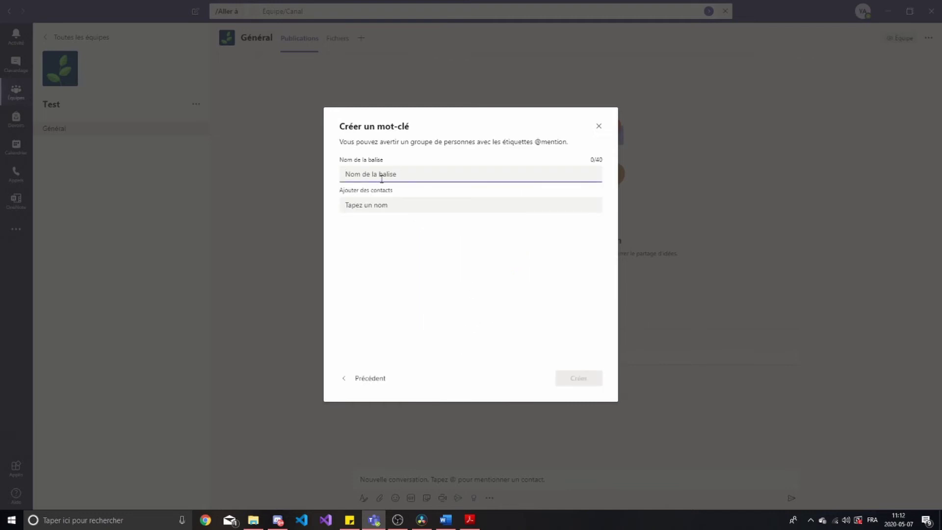
text(Etudiant)
key(Tab)
text(Sarah)
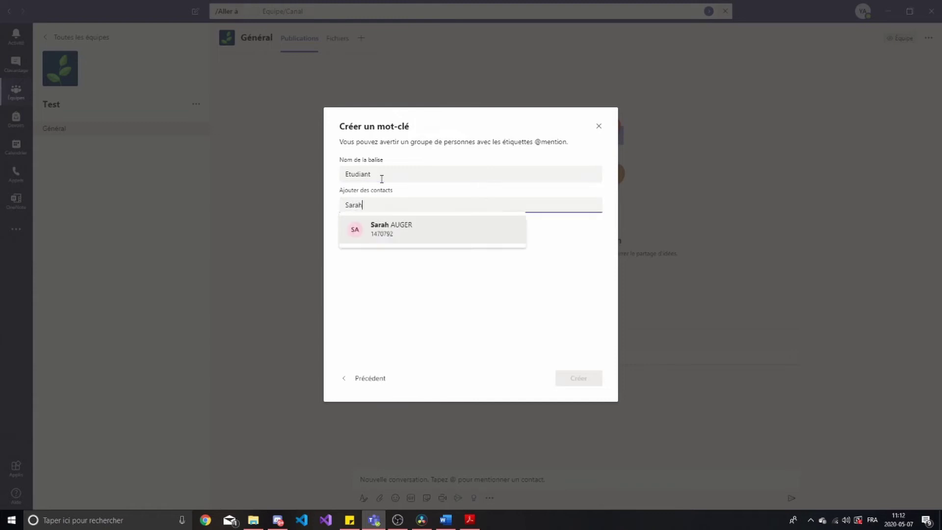
click(398, 230)
click(579, 381)
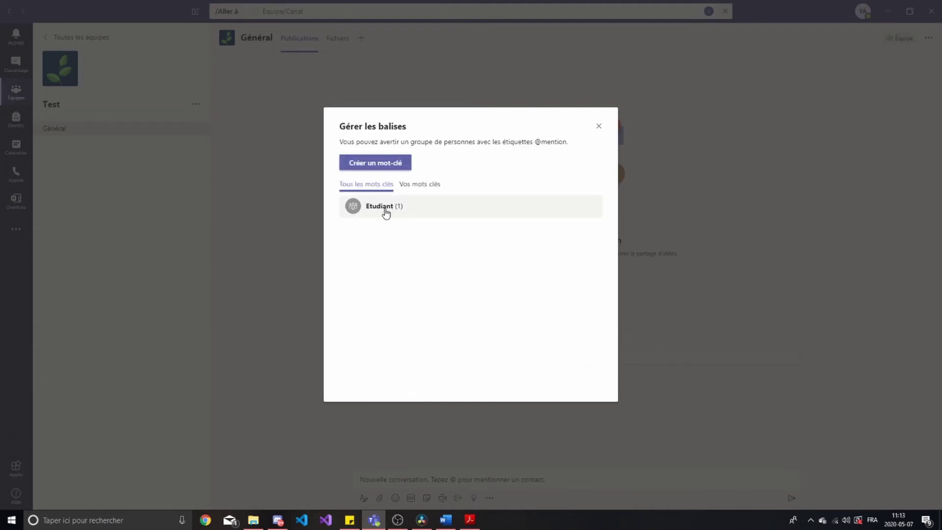
click(386, 211)
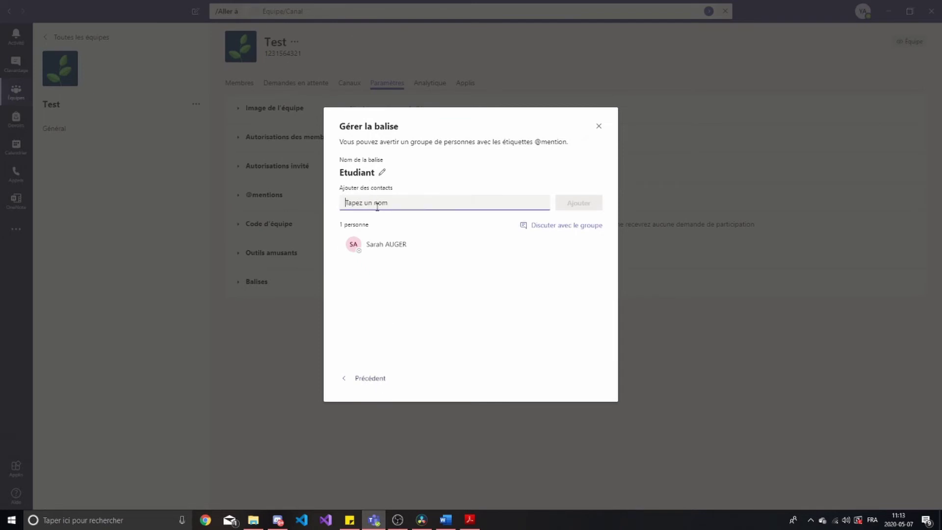
click(377, 381)
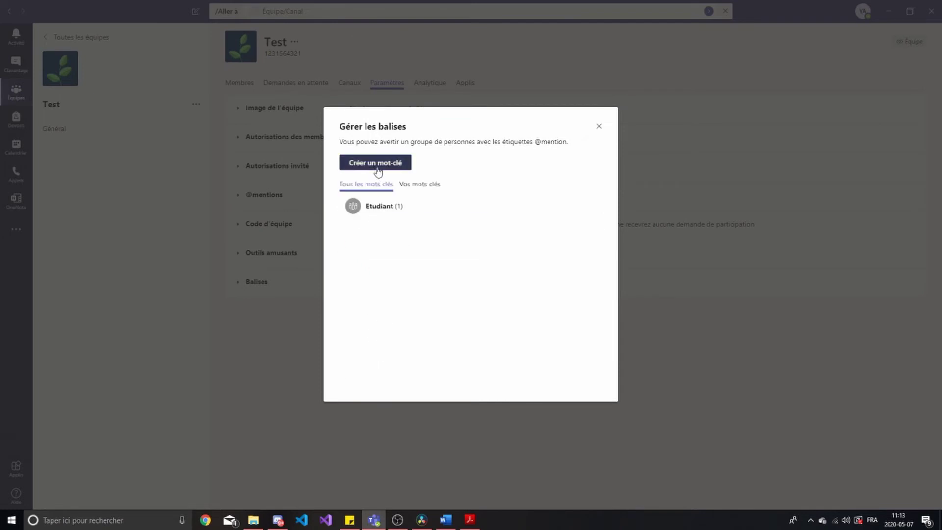
Create the Professeur tag with one contact, check both tags' members, and close
click(377, 165)
text(Professeur)
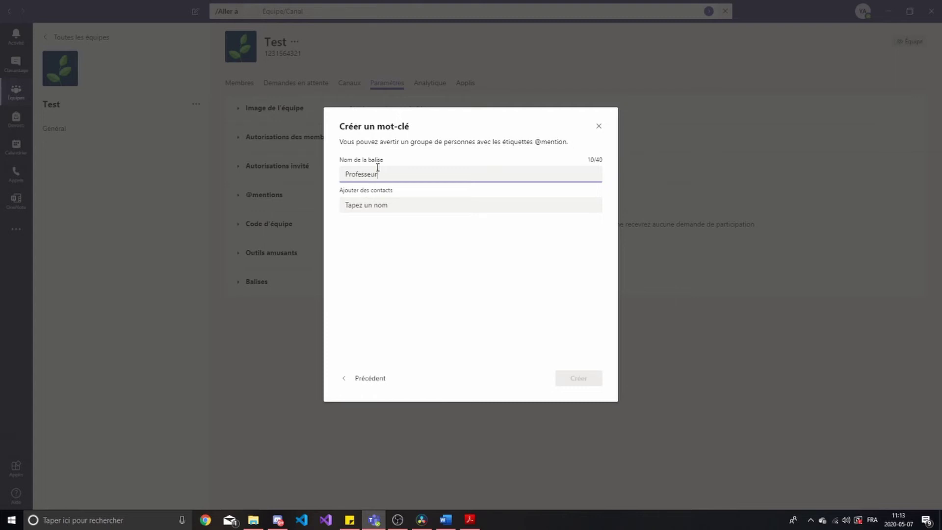
click(383, 204)
text(Yan)
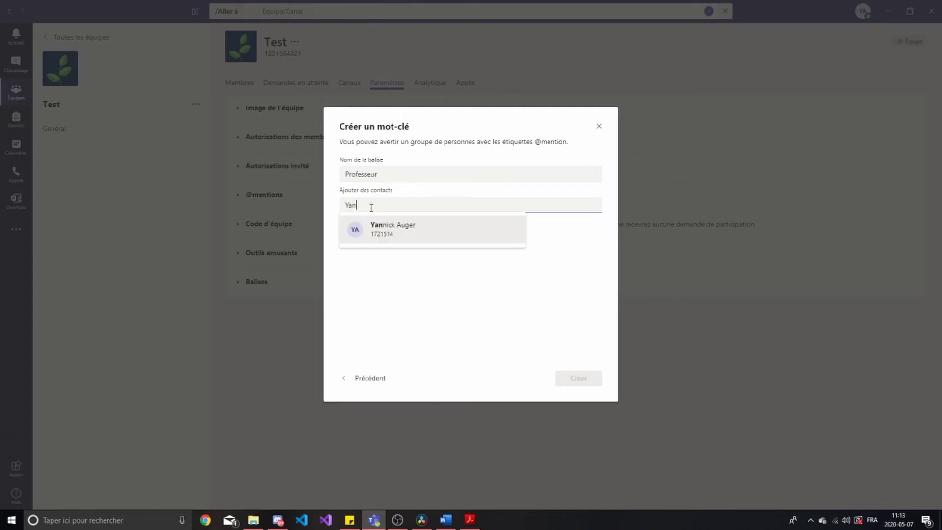
click(374, 229)
click(598, 384)
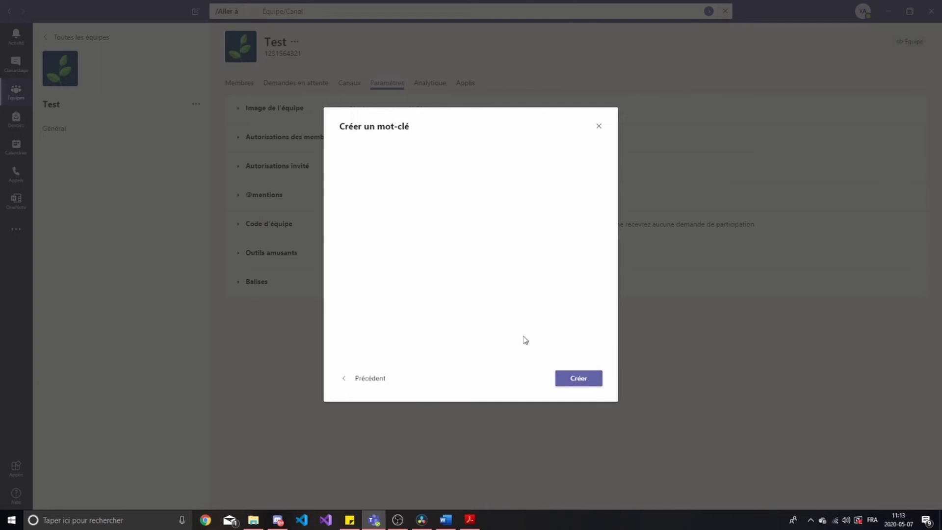
click(379, 208)
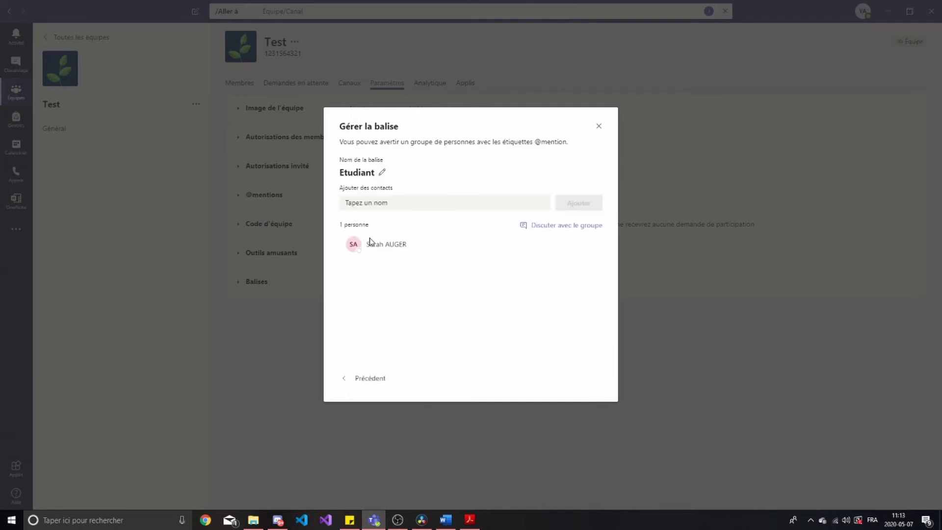
click(368, 379)
click(381, 231)
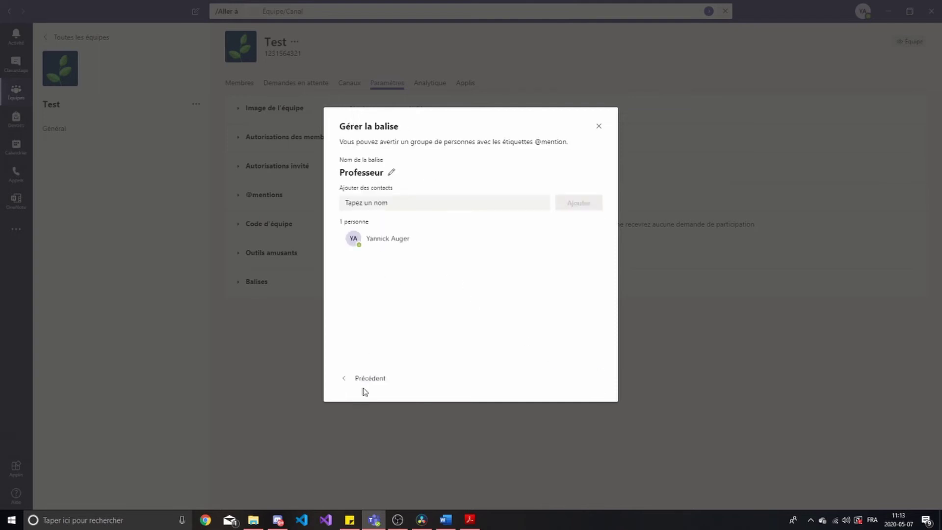
click(370, 382)
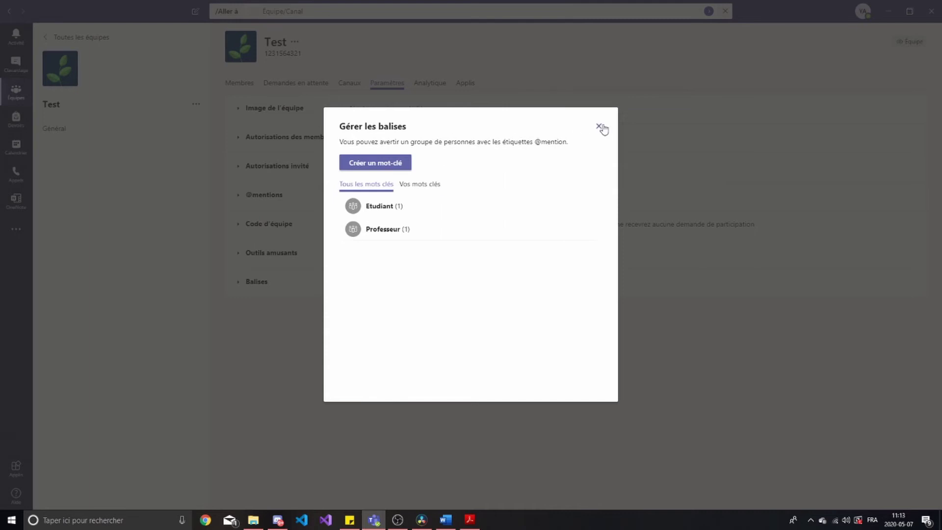
click(598, 126)
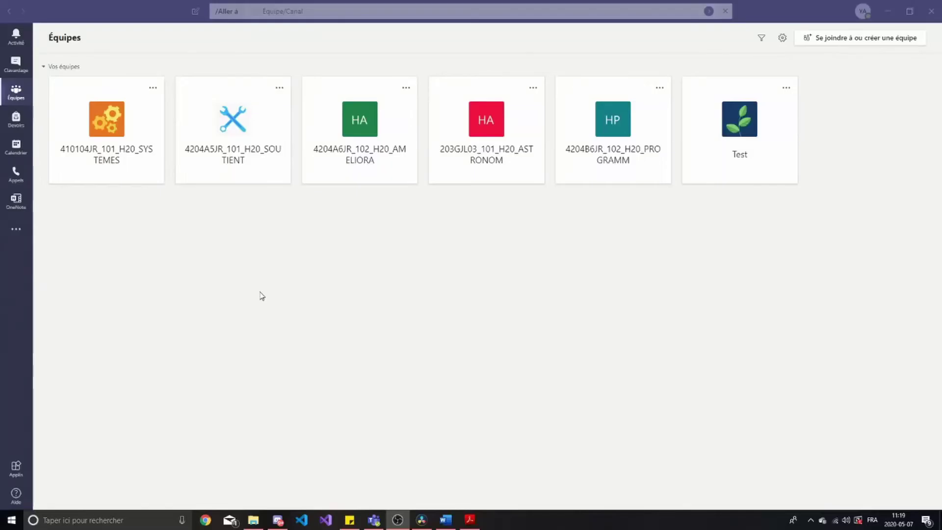
Return to Teams, open the Test team card, and show its ... menu
click(262, 295)
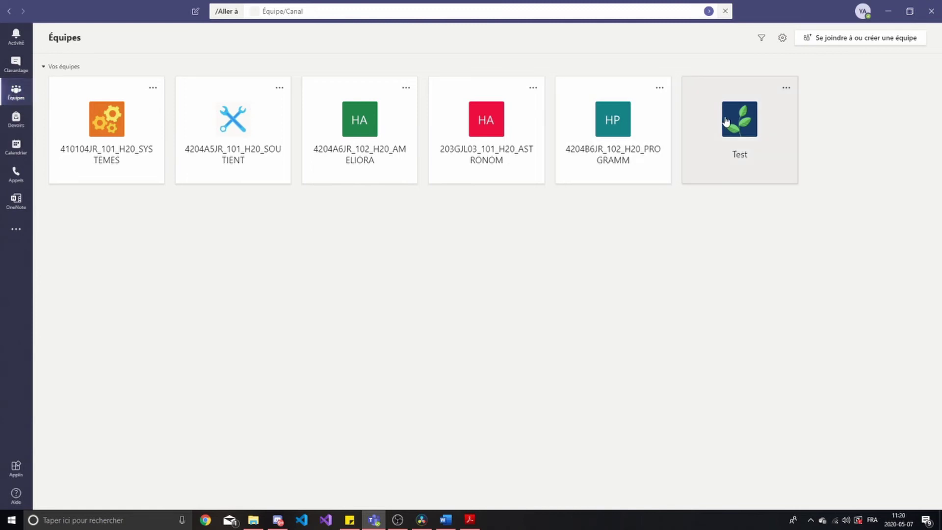
drag(735, 118, 719, 120)
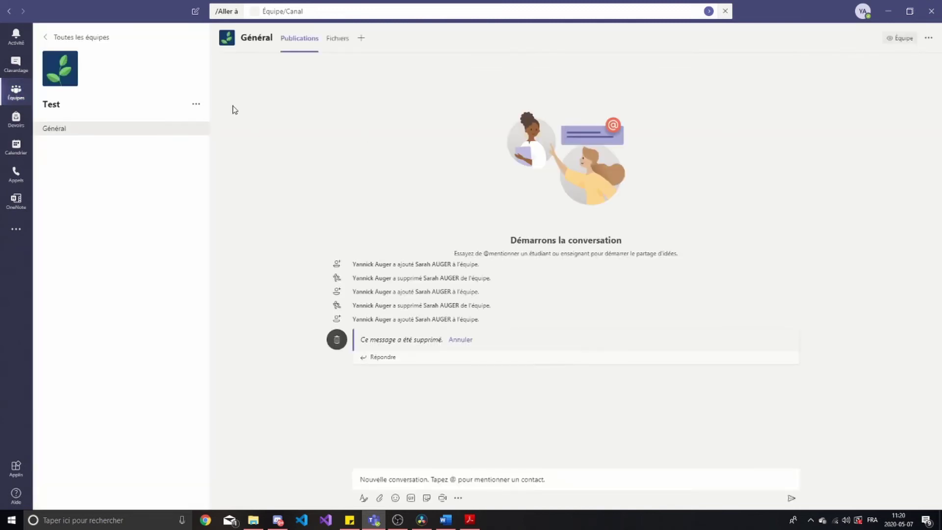
click(196, 105)
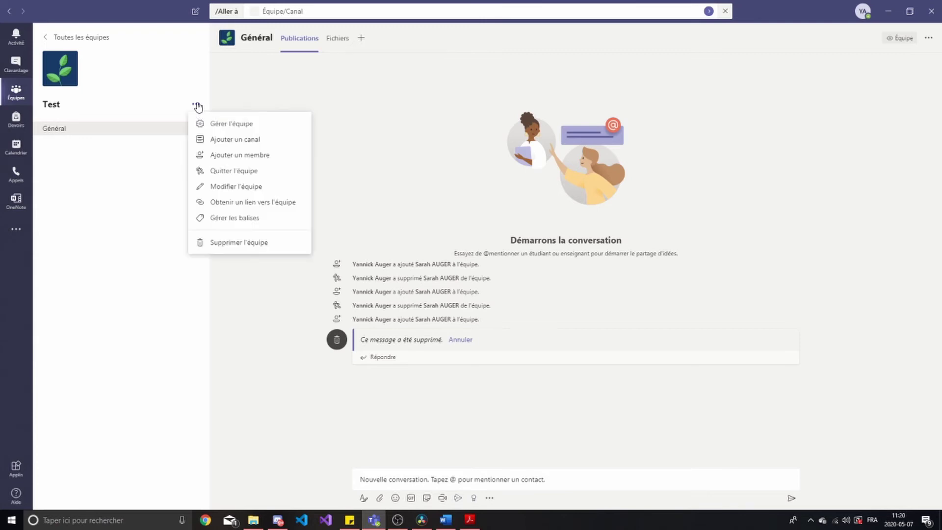
Name the new channel Blablabla, set Confidentialité to Privé, and continue with Suivant
click(273, 140)
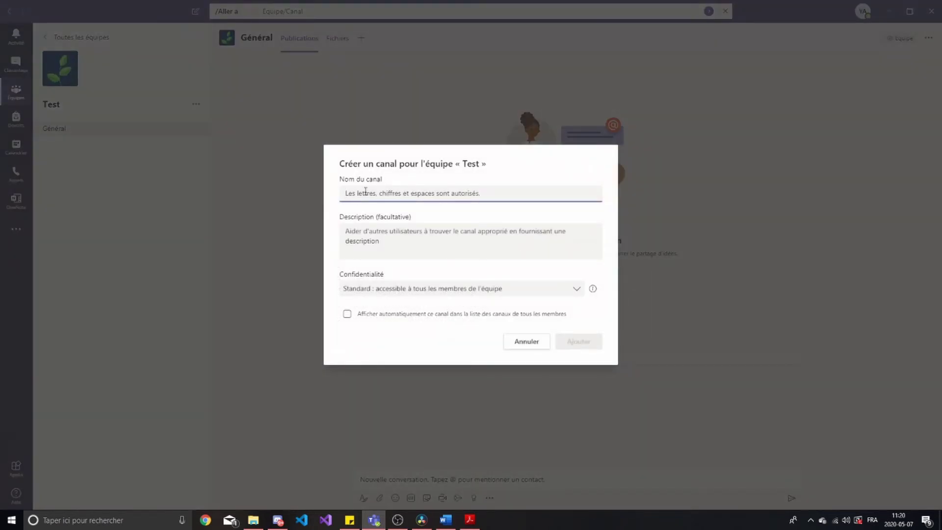
text(Blablabla)
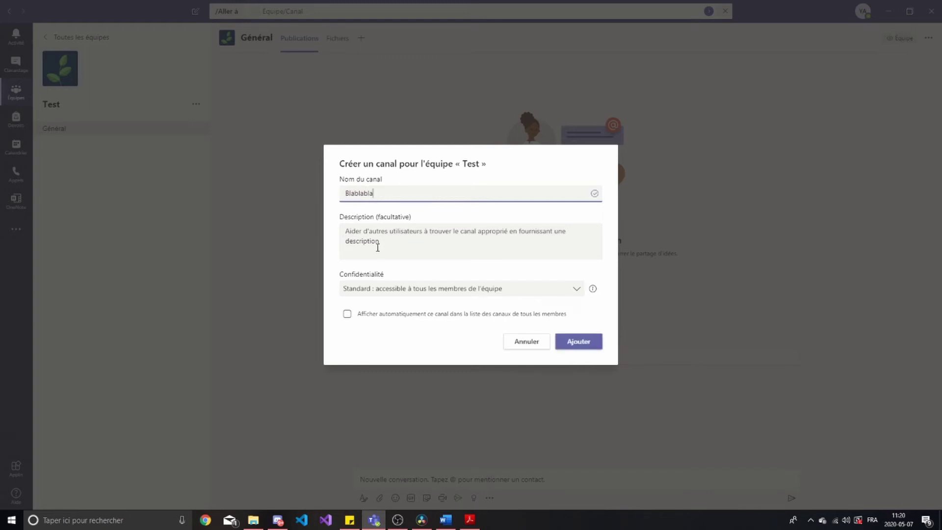
click(396, 296)
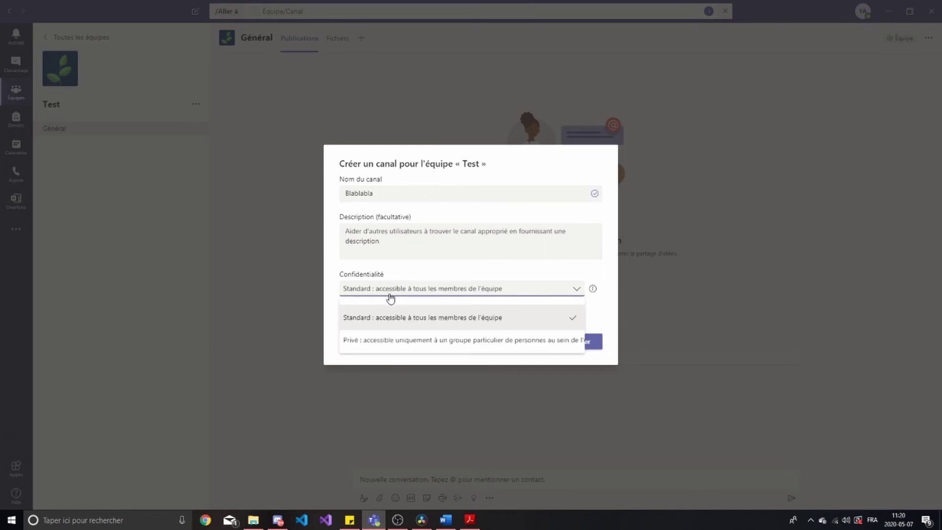
click(377, 316)
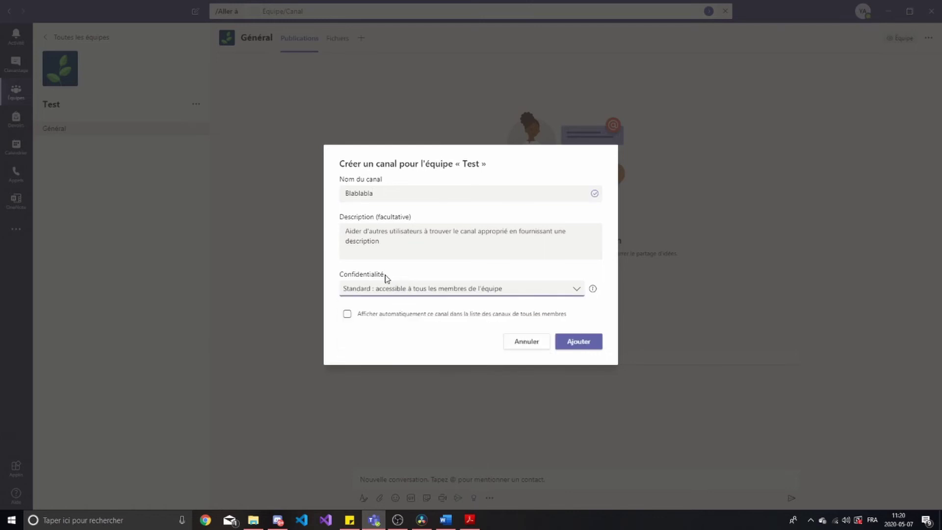
click(385, 288)
click(392, 337)
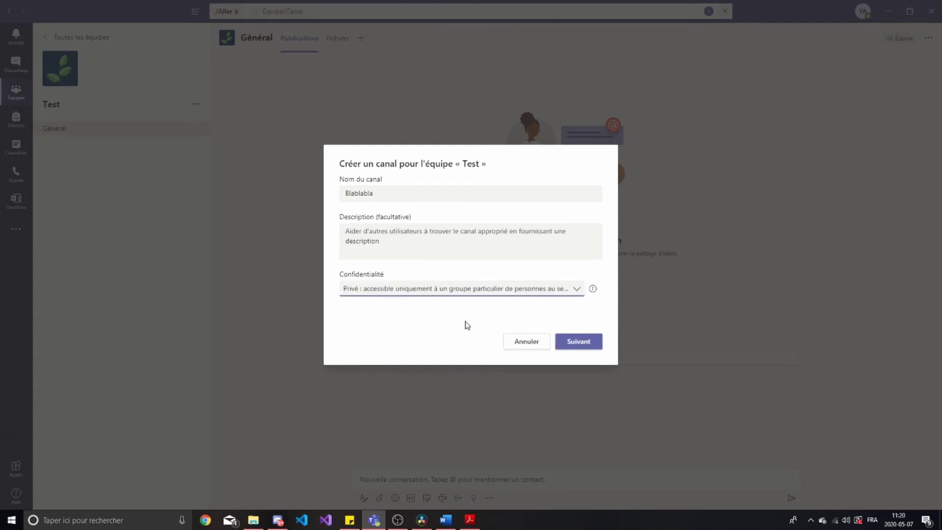
click(445, 296)
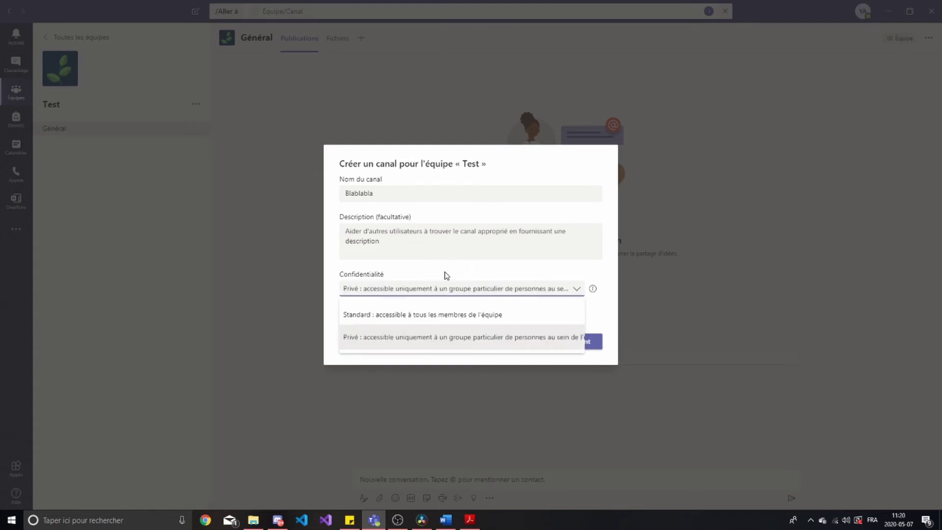
click(447, 275)
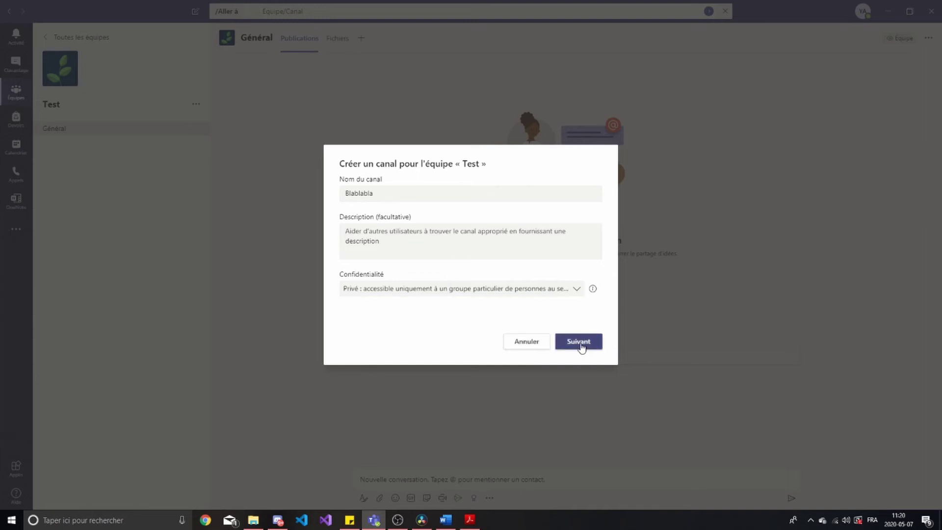
click(580, 344)
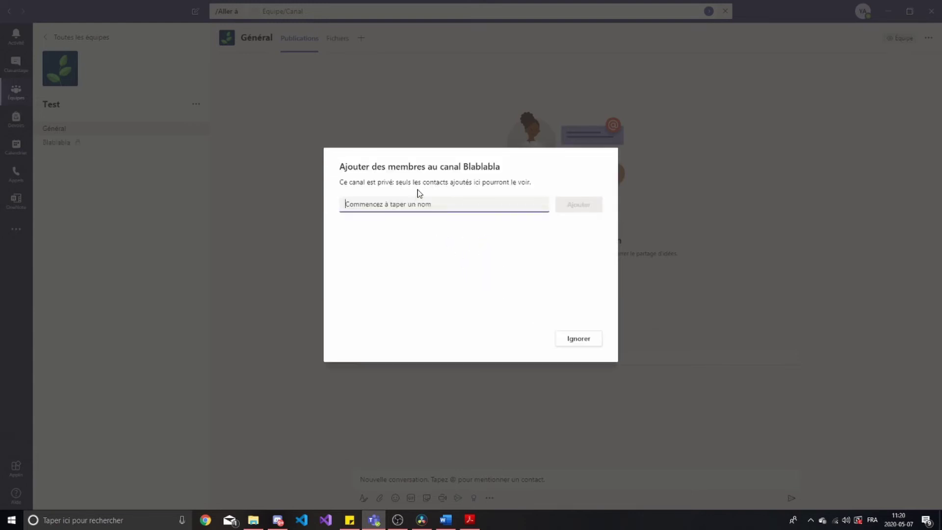
Add the suggested colleague to Blablabla with the Membre role and finish with Terminé
text(Sarah)
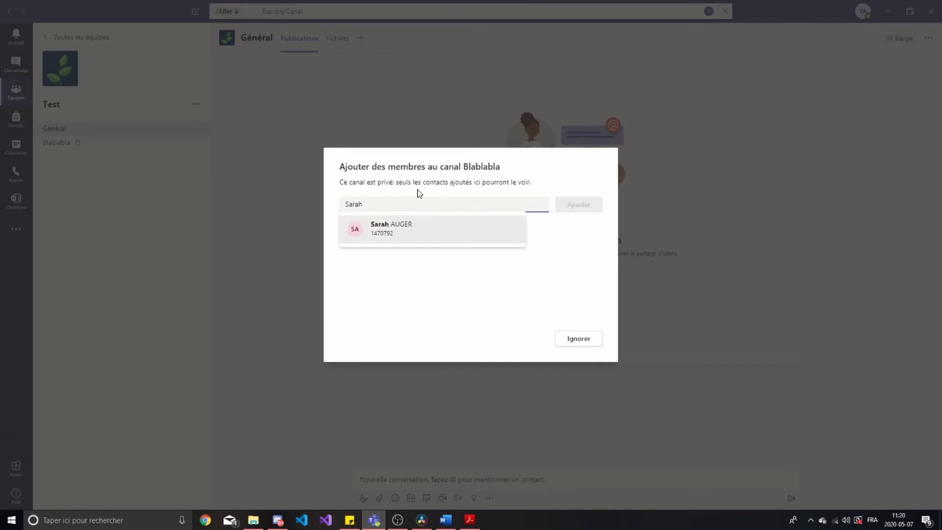
click(415, 236)
click(578, 206)
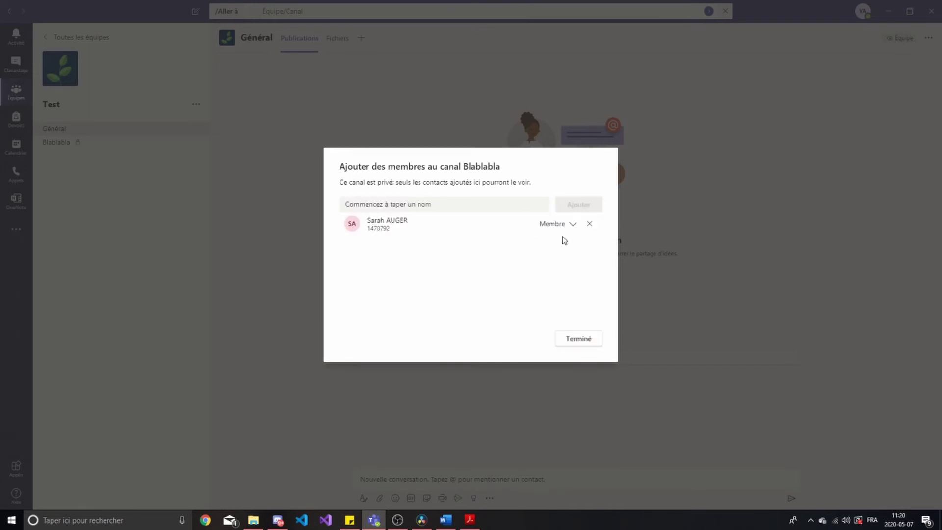
click(571, 229)
click(579, 269)
click(579, 338)
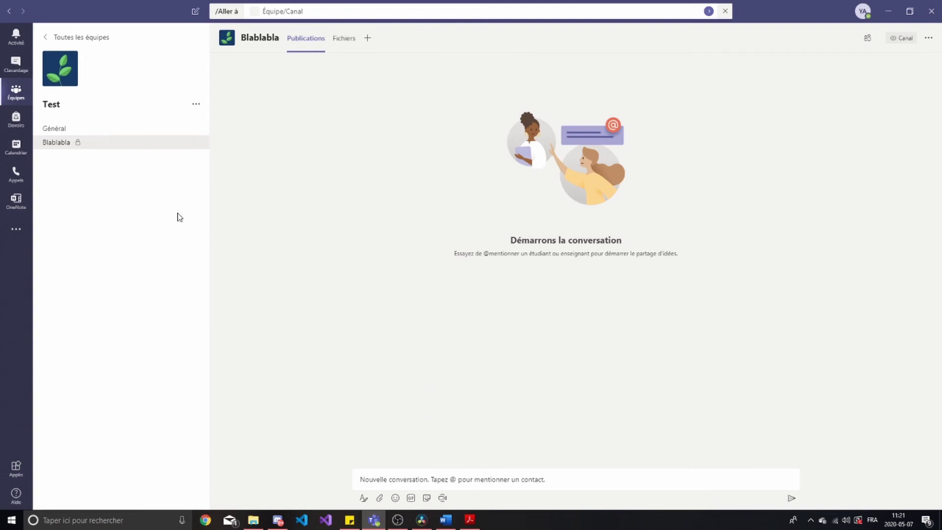
Post the first message 'Je' in the Blablabla channel
click(451, 478)
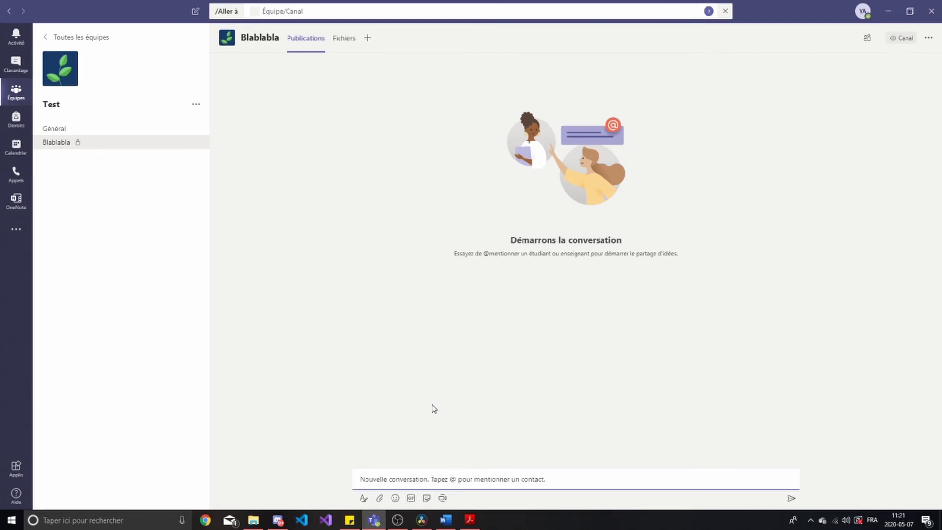
text(.)
text(e)
key(Return)
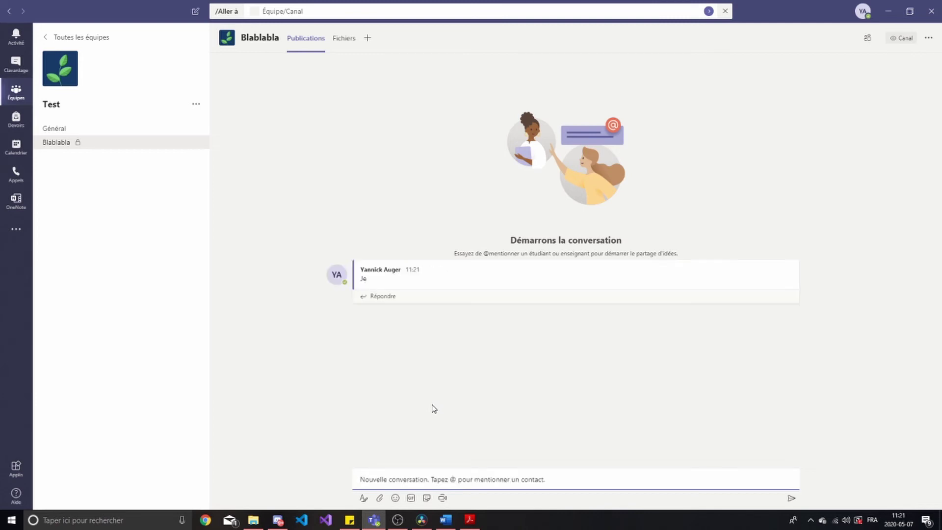
Switch to Général and back to Blablabla, then open the channel's options menu
click(67, 129)
click(79, 146)
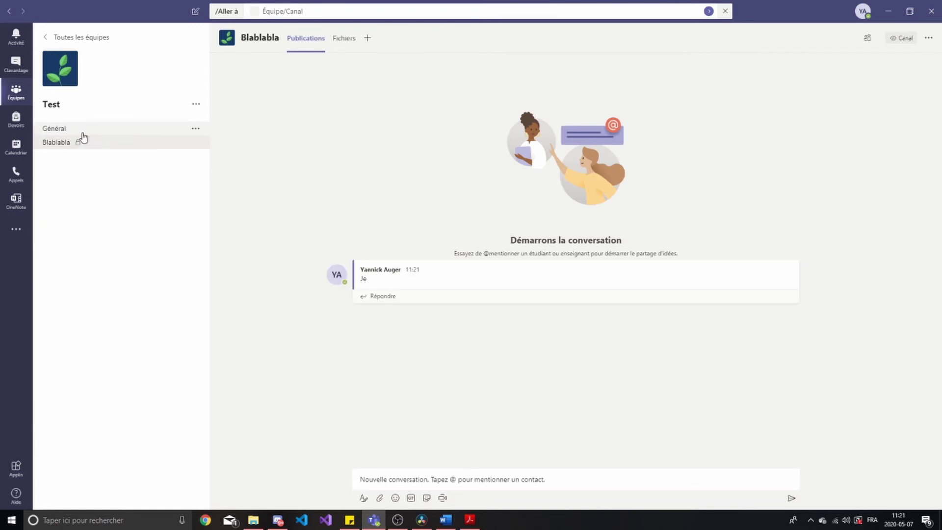
click(195, 143)
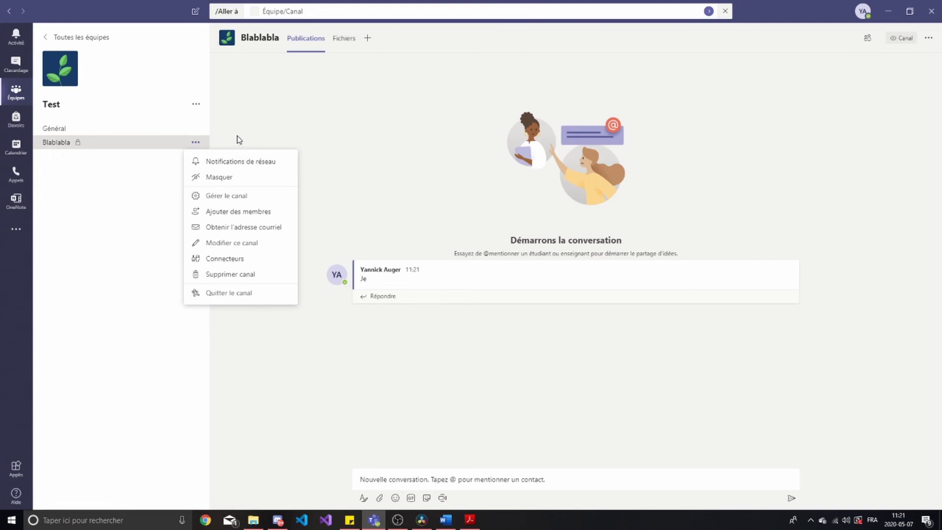
Open Gérer le canal for Blablabla and view the owner, member and member's contact card
click(229, 198)
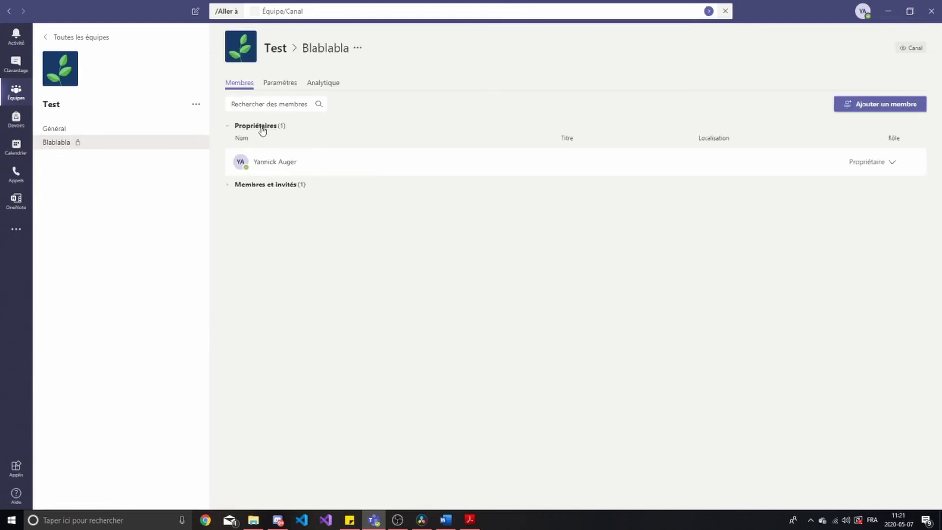
click(263, 185)
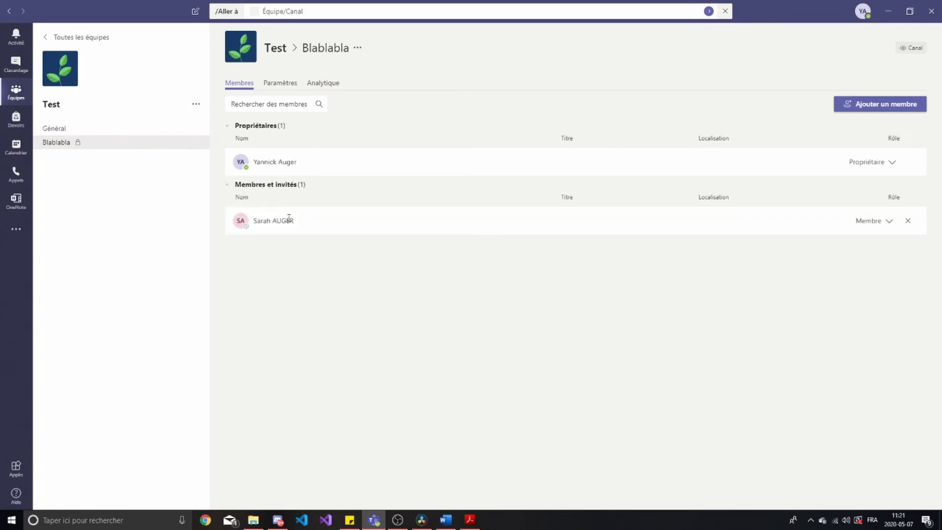
mouse_move(294, 222)
mouse_down()
mouse_move(253, 222)
mouse_move(310, 221)
mouse_up()
click(249, 212)
drag(298, 222, 258, 222)
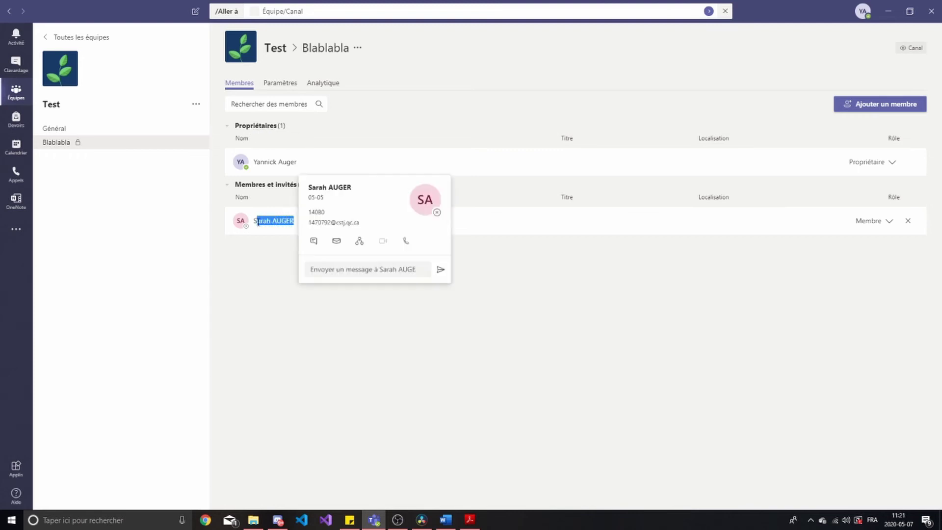
click(258, 222)
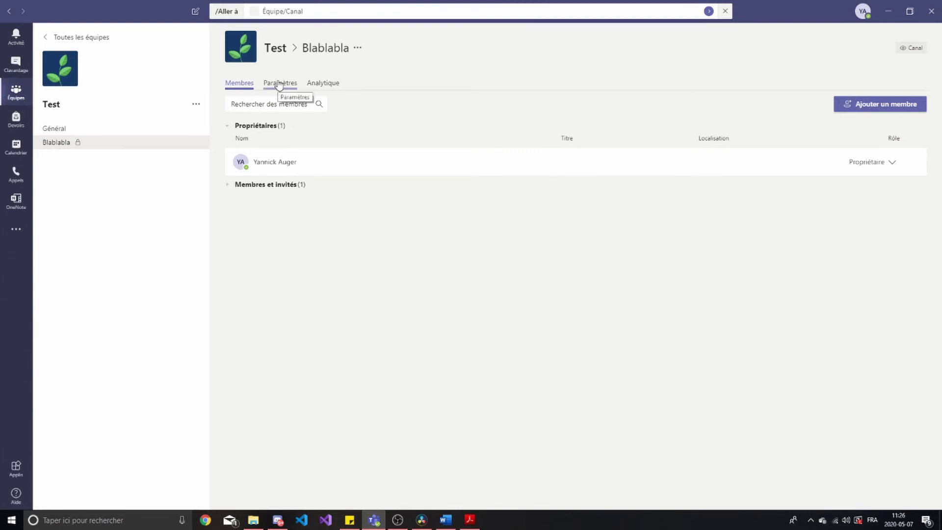
click(278, 84)
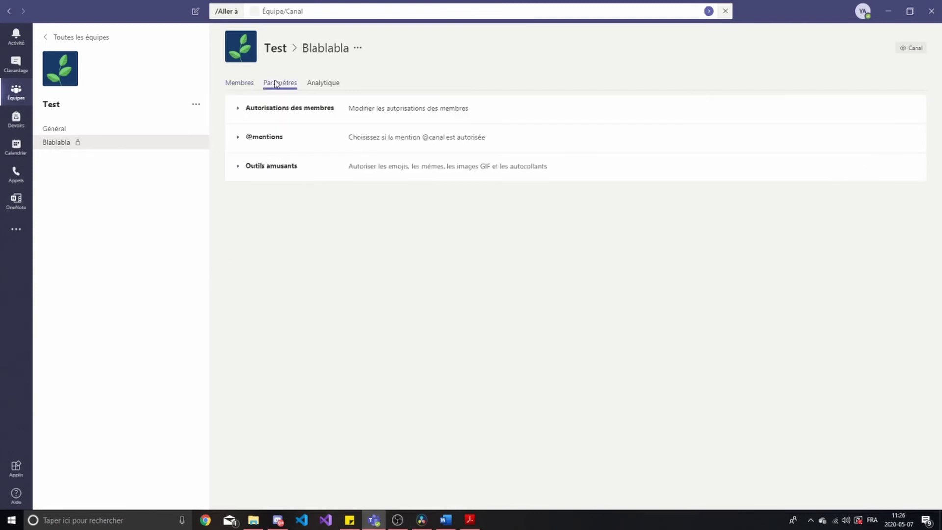
click(271, 112)
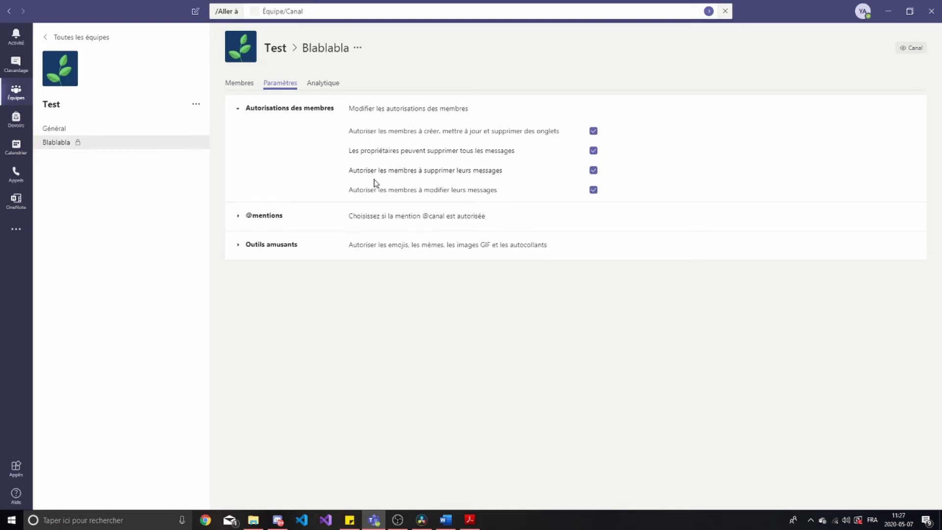
click(265, 219)
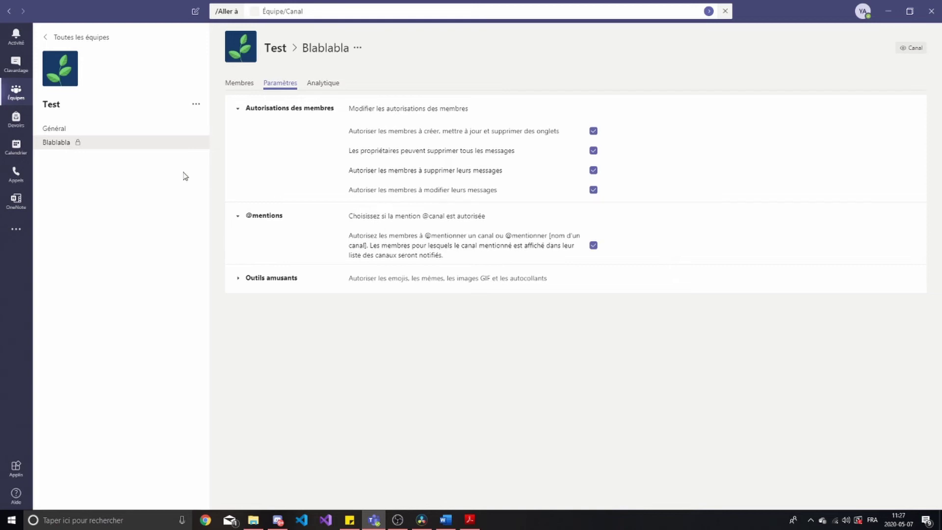
click(274, 219)
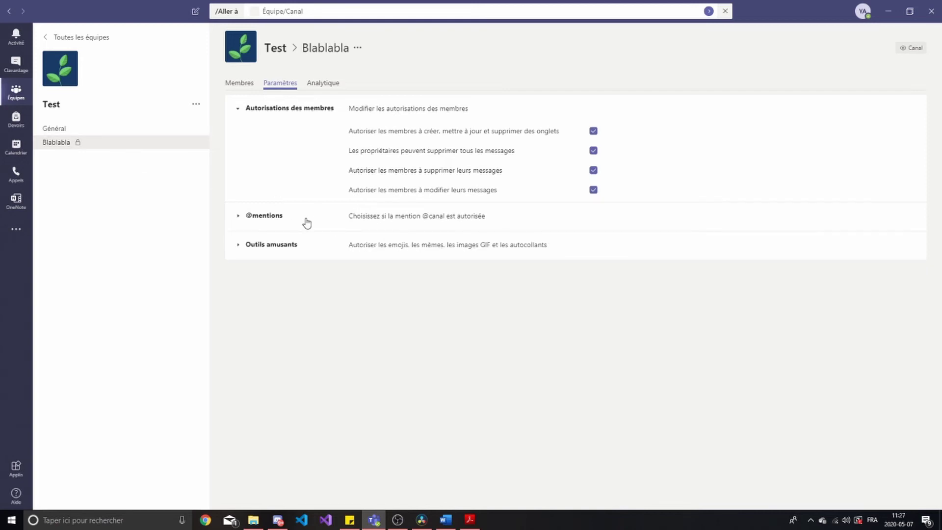
click(282, 251)
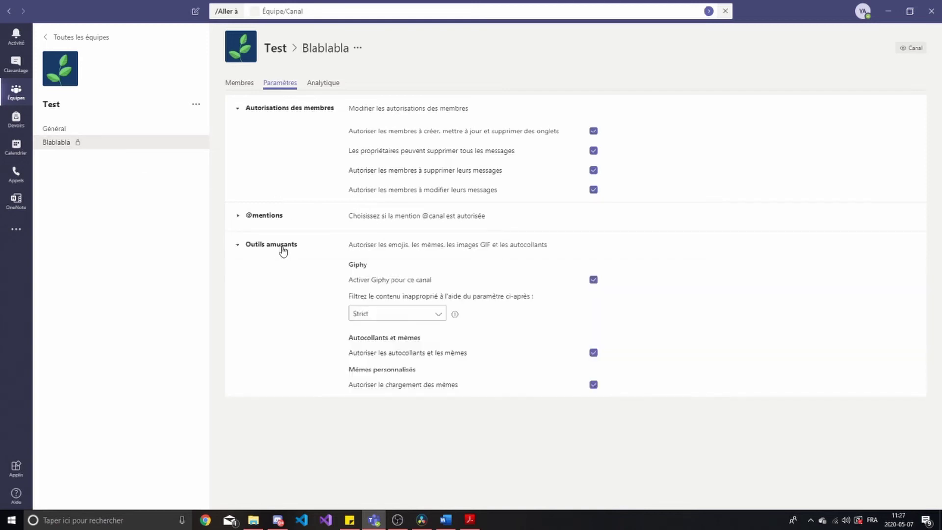
click(283, 250)
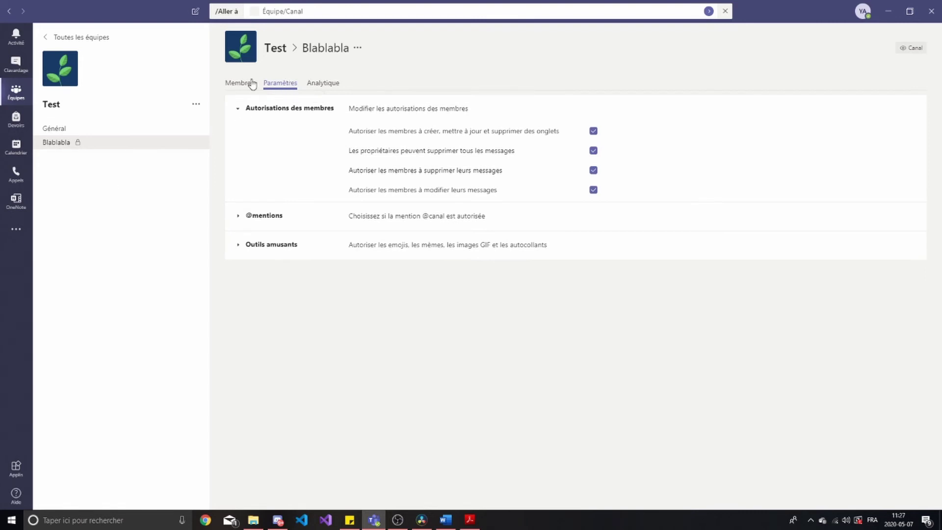
Return to the Blablabla conversation and check its two contacts in the Contacts pane
click(130, 147)
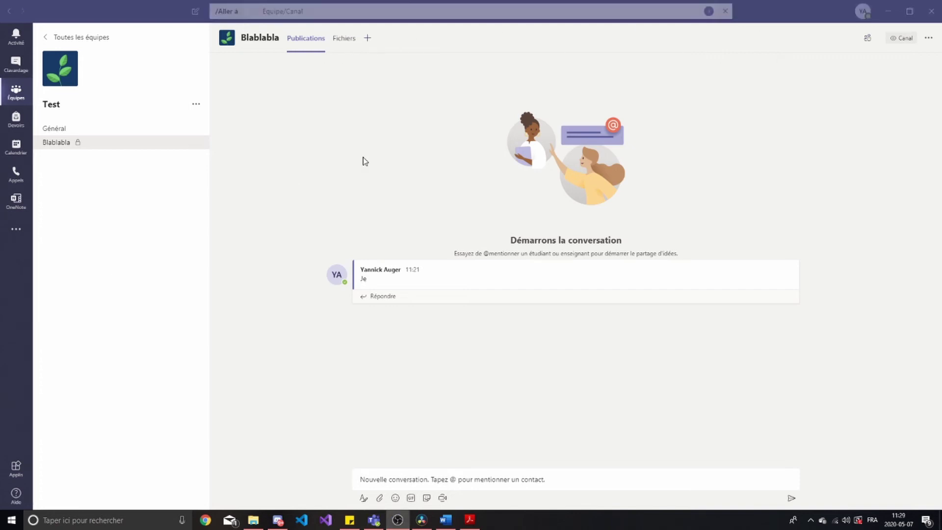
click(451, 152)
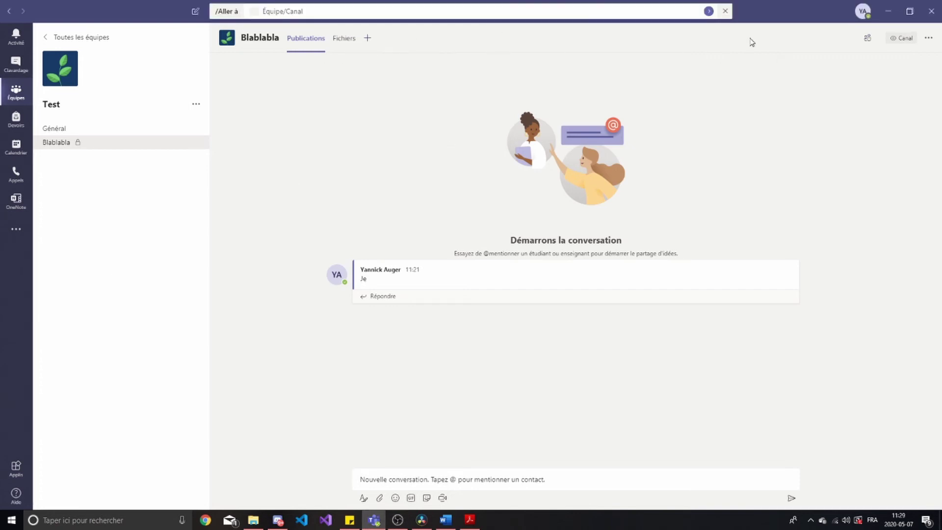
click(868, 40)
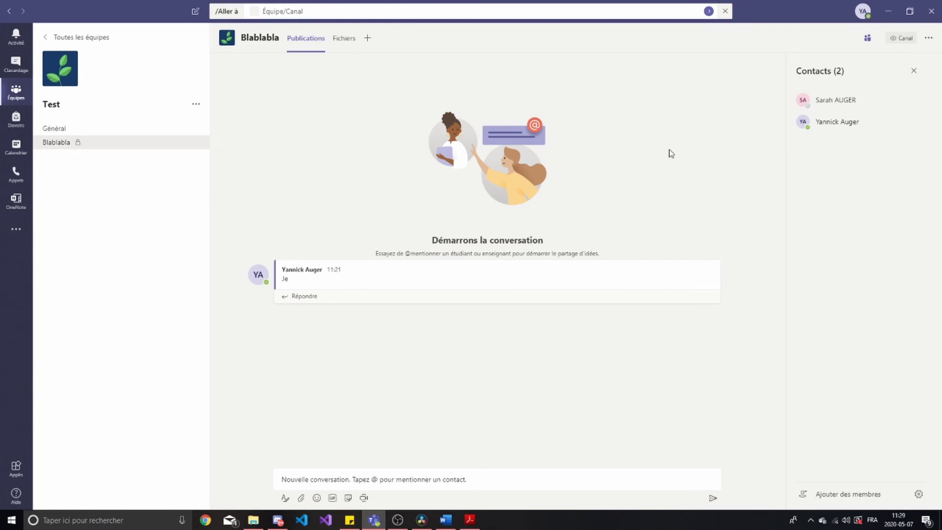
click(868, 40)
click(868, 42)
click(868, 41)
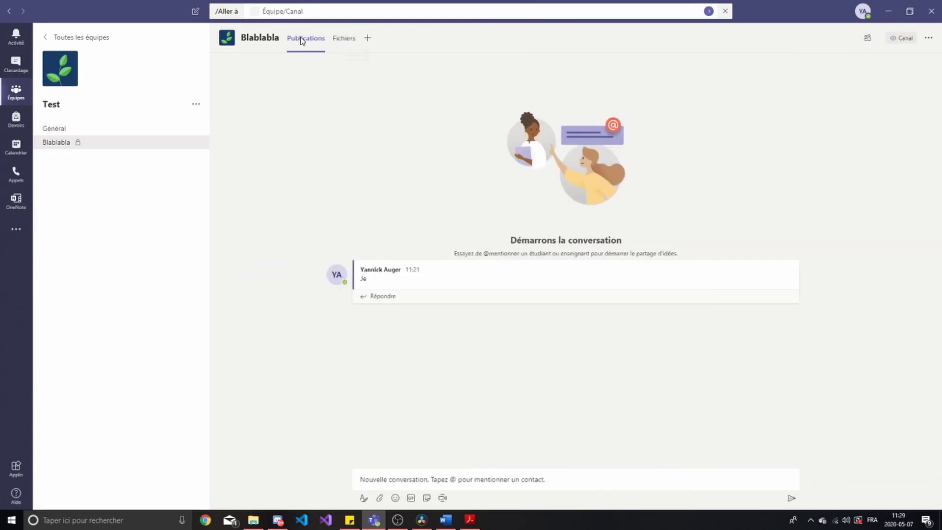
Post the message 'bonjour' in the Blablabla channel
click(355, 137)
click(408, 476)
text(b)
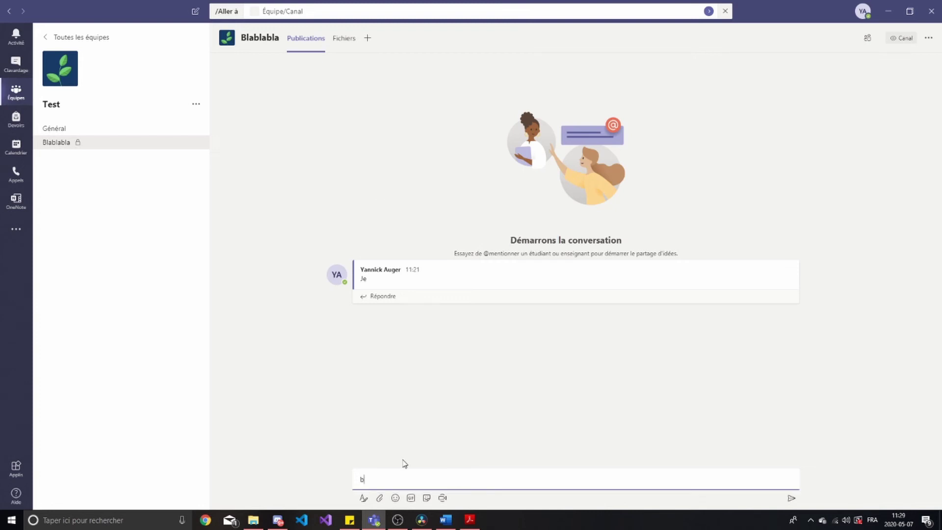
text(opjour)
key(Return)
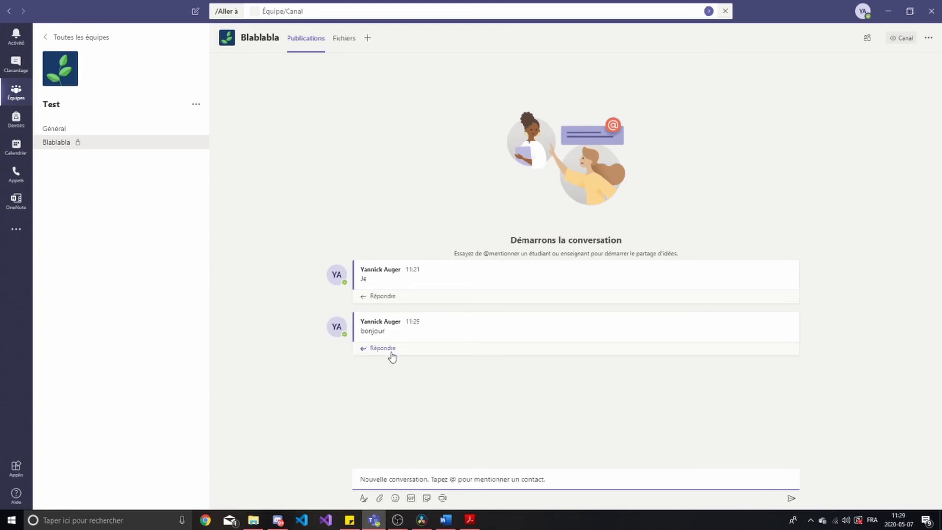
Reply 'cava ?' to the bonjour post
click(390, 349)
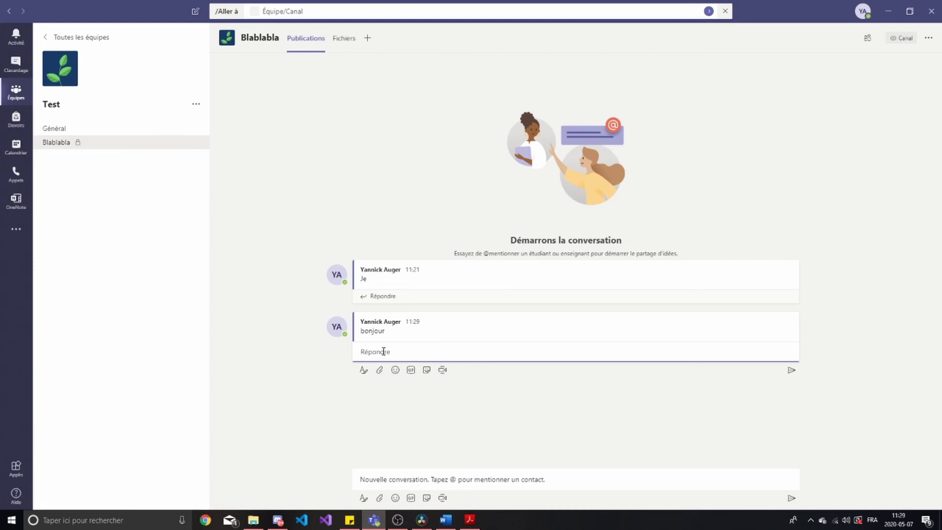
text(cava ?)
key(Return)
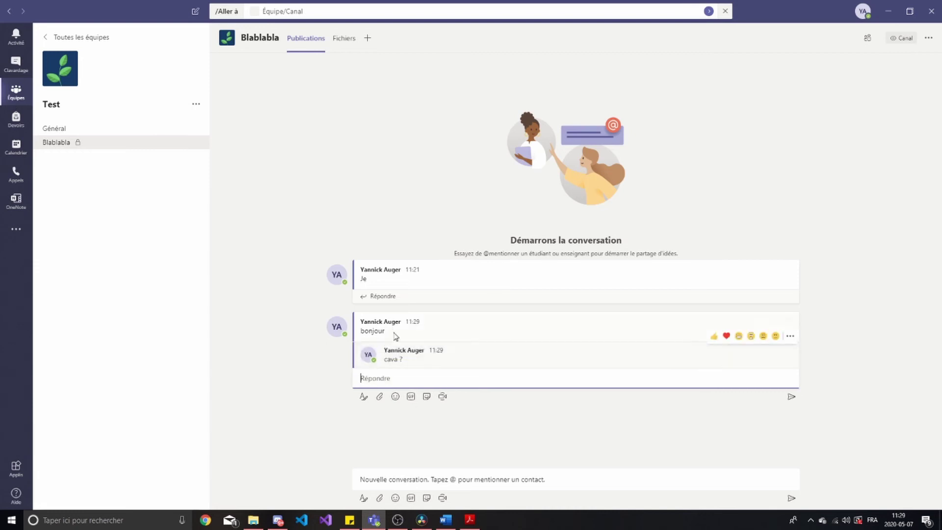
click(362, 330)
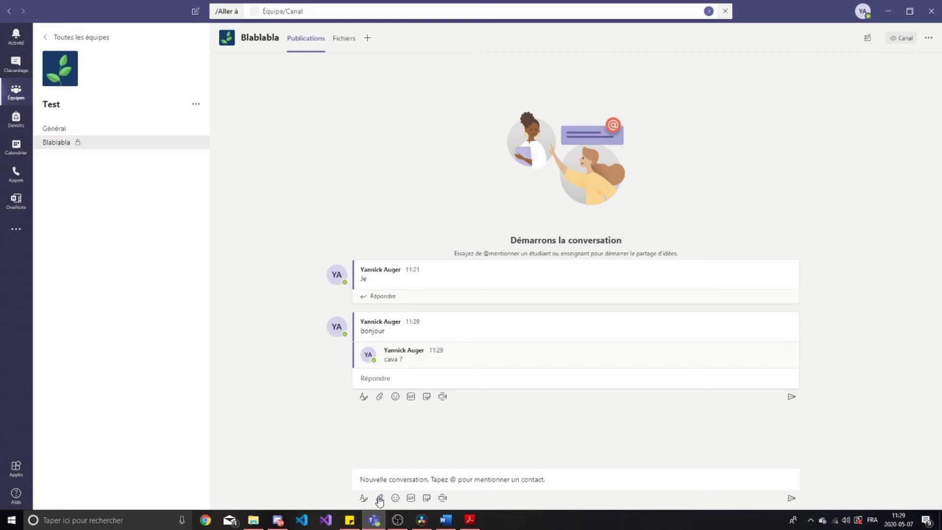
click(364, 498)
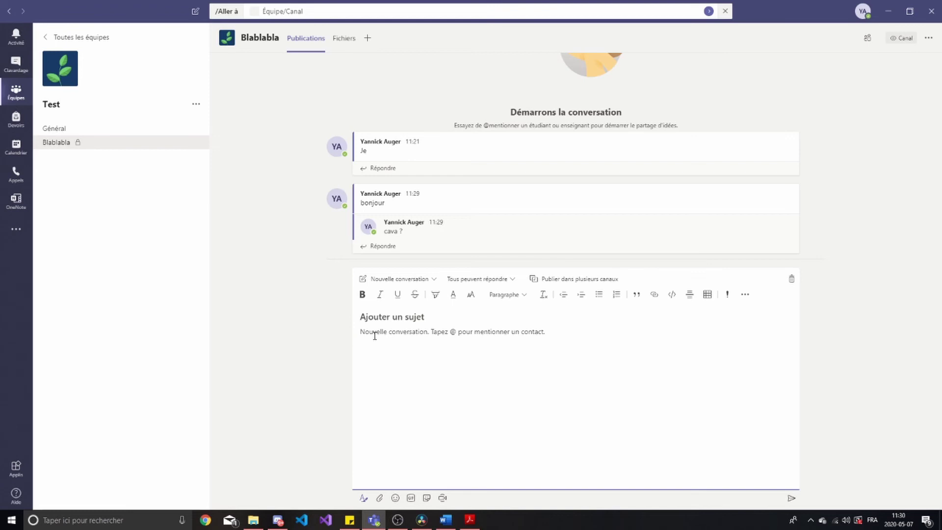
Draft 'Vdasdasdad' and apply bold, italic and underline to it
text(V)
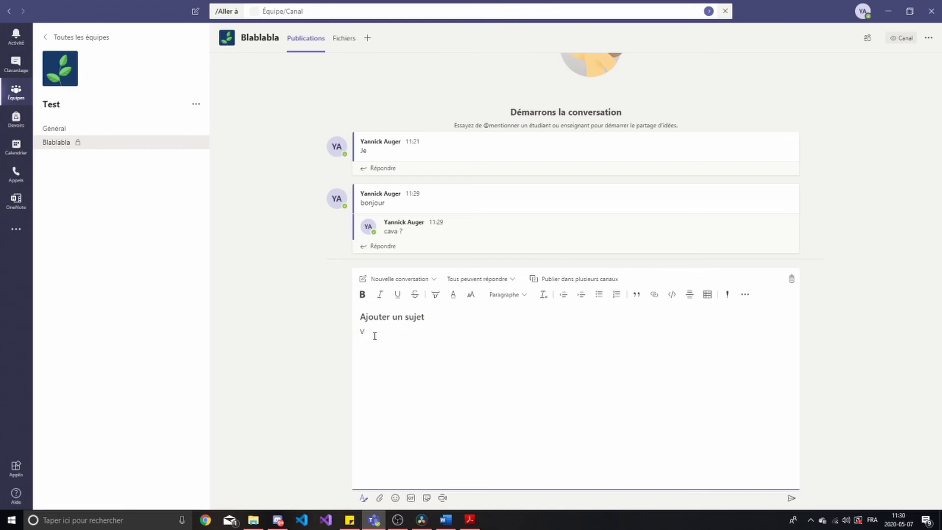
text(dase)
drag(408, 331, 358, 332)
click(362, 294)
click(431, 363)
drag(412, 331, 361, 331)
click(380, 295)
click(421, 331)
drag(420, 331, 327, 335)
click(399, 296)
Remove the underline, italic and bold so the draft is plain, and collapse the editor
click(399, 333)
click(398, 294)
click(380, 294)
click(362, 294)
click(425, 337)
click(364, 499)
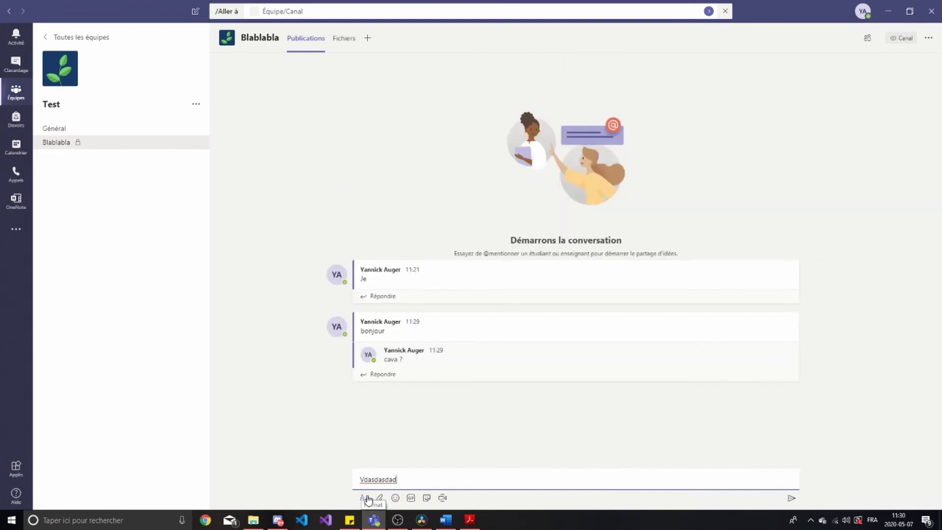
click(381, 498)
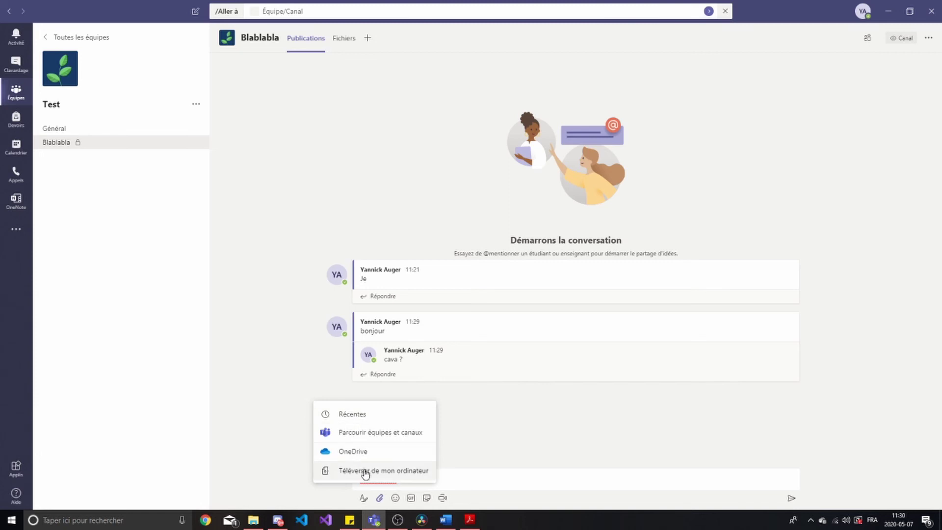
Browse for a file on this computer, then close the browser without attaching anything
click(365, 473)
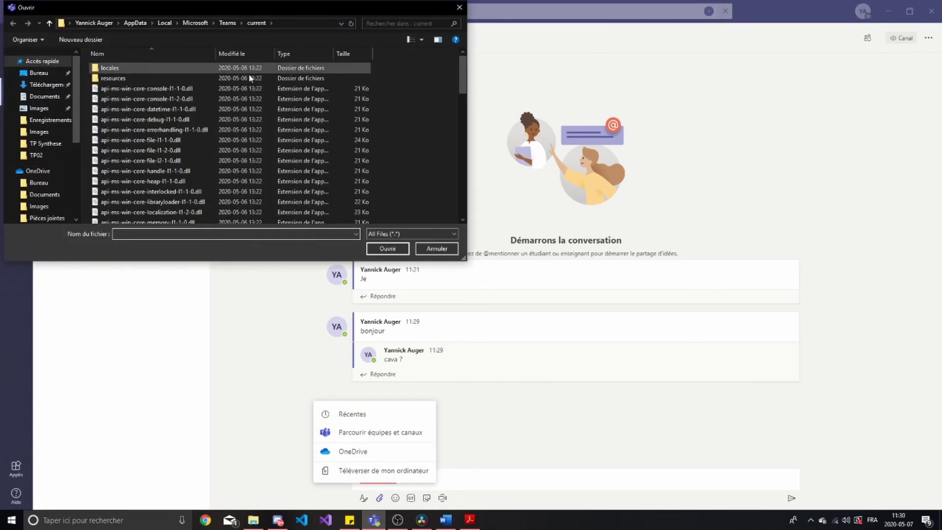
drag(261, 3, 463, 96)
scroll(432, 221, down, 1)
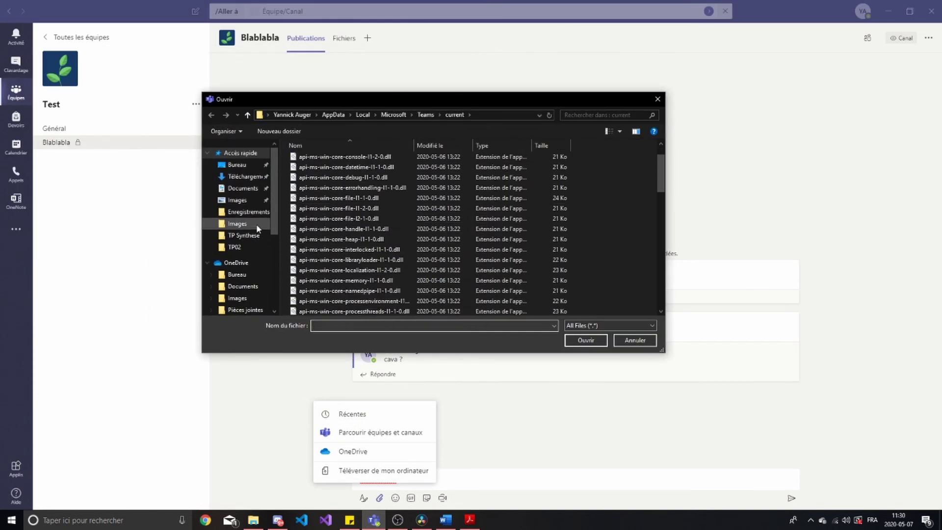
click(658, 99)
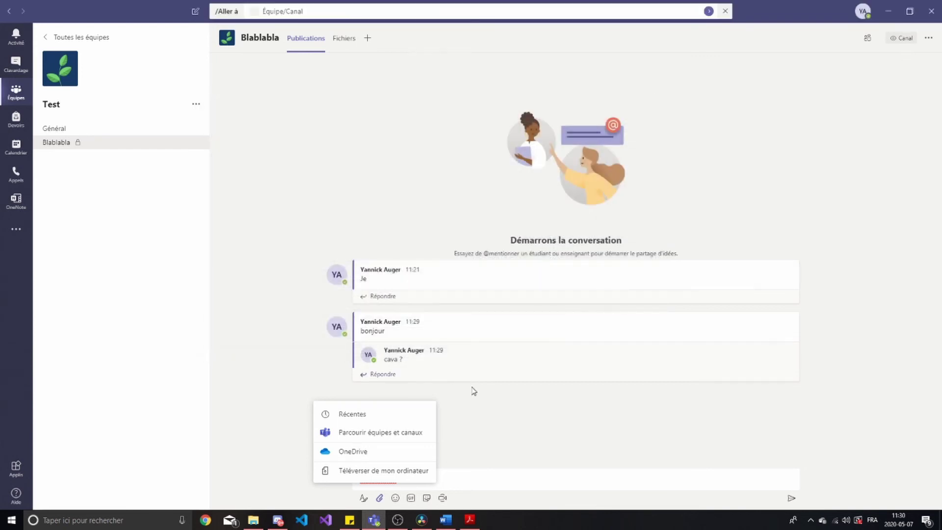
click(470, 422)
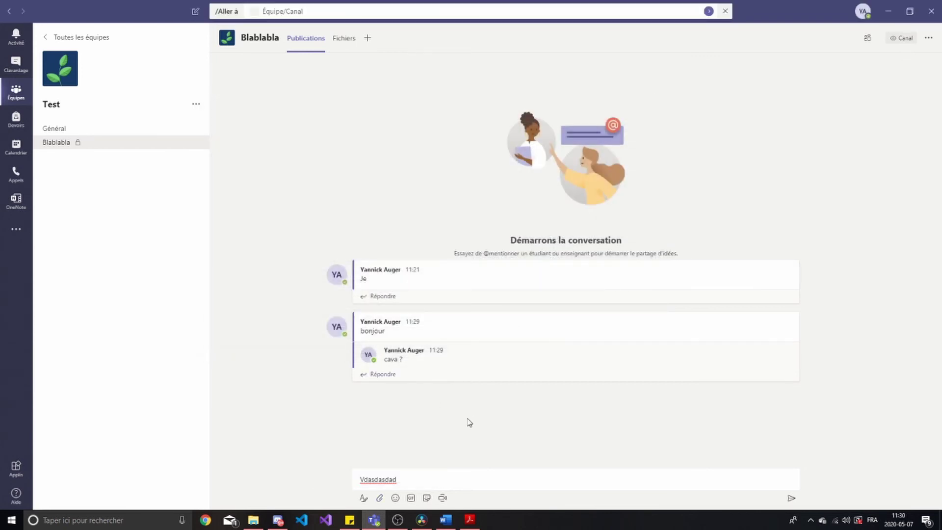
Delete the Vdasdasdad draft from the message box
click(409, 479)
double_click(374, 478)
key(BackSpace)
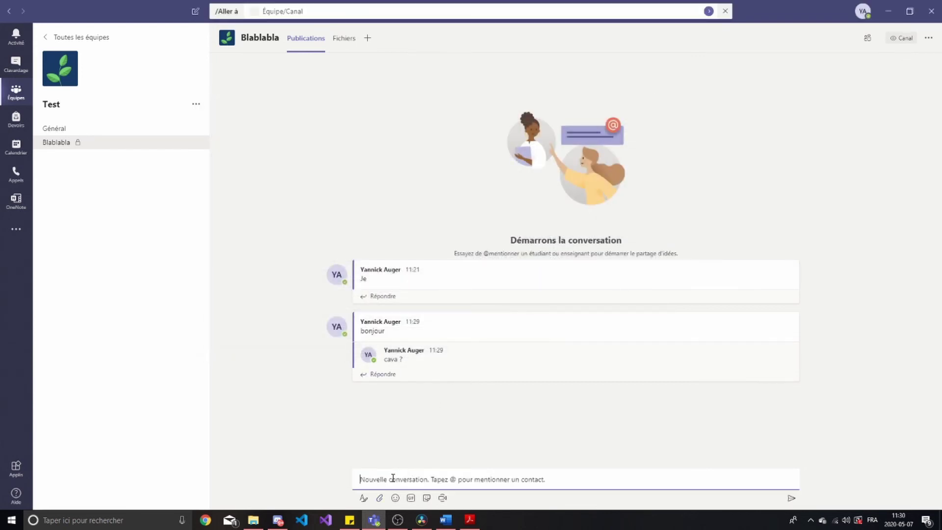
click(393, 433)
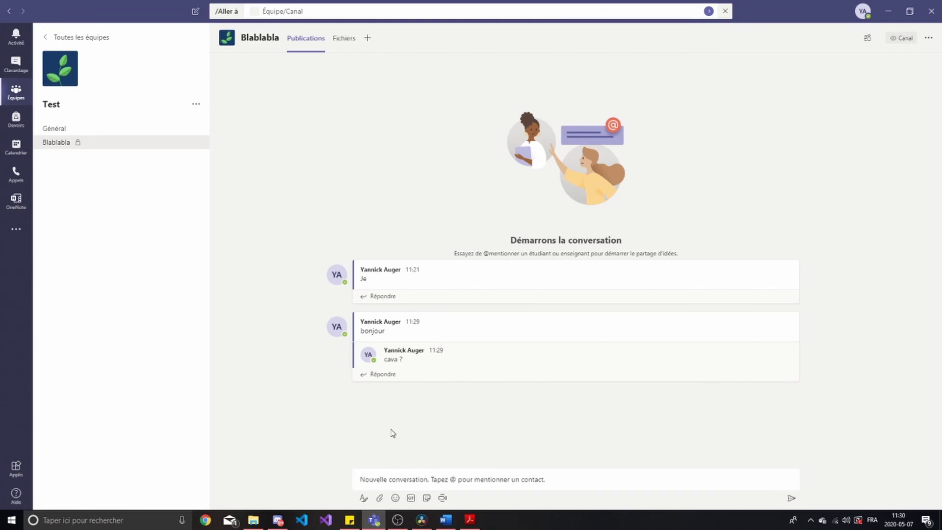
Open and close the attachment, emoji, GIF and sticker pickers
click(379, 498)
click(472, 446)
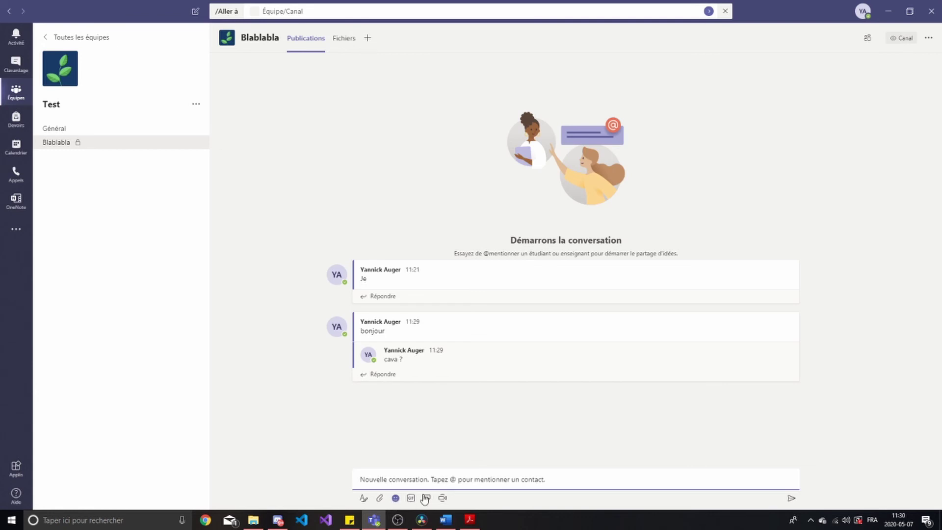
click(395, 498)
click(525, 418)
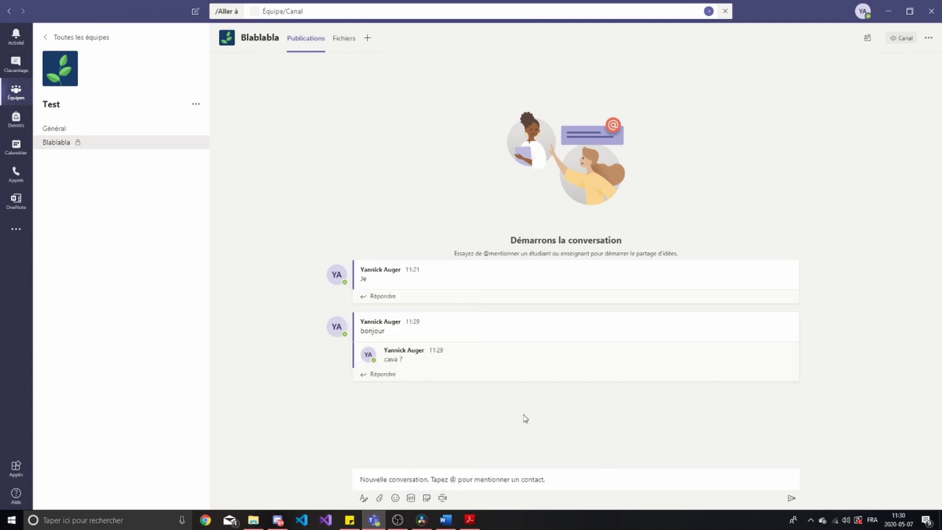
click(411, 498)
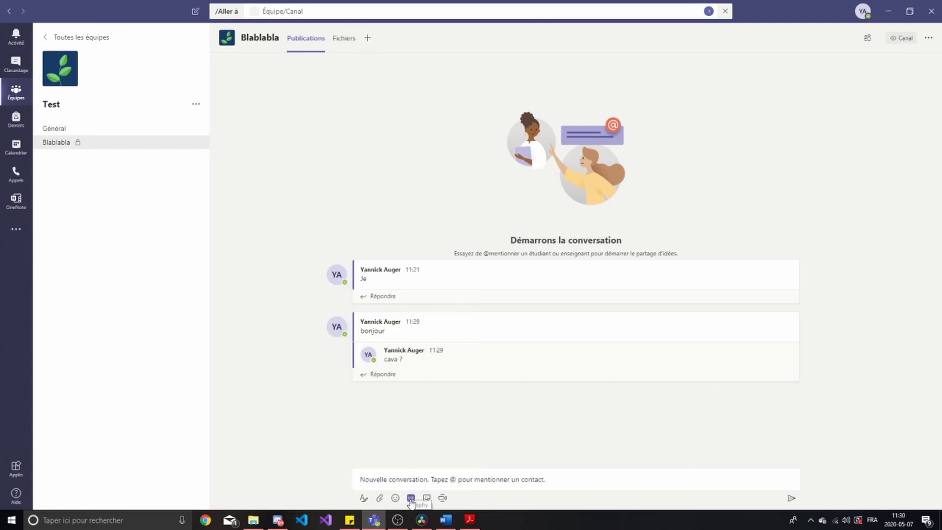
click(539, 443)
click(427, 498)
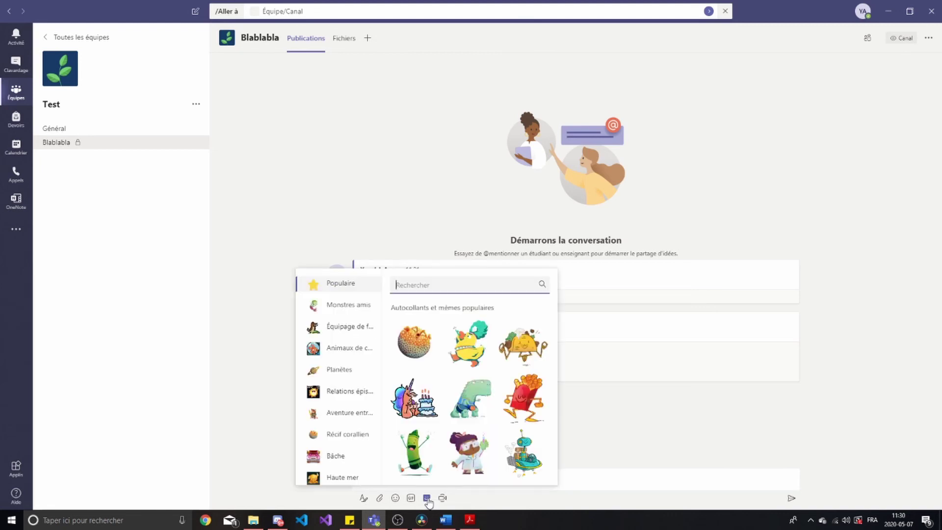
click(544, 455)
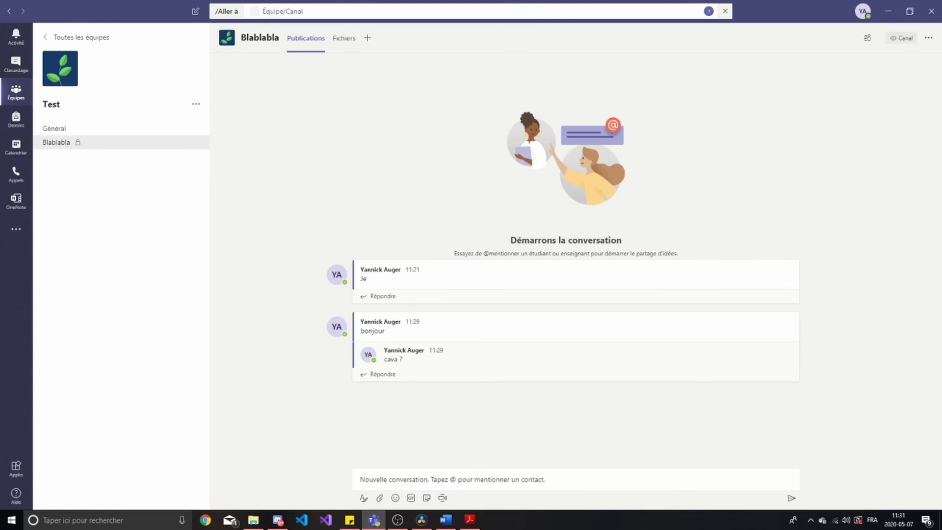
In Blablabla's Fichiers tab, add a new folder named Documents and open it
click(346, 38)
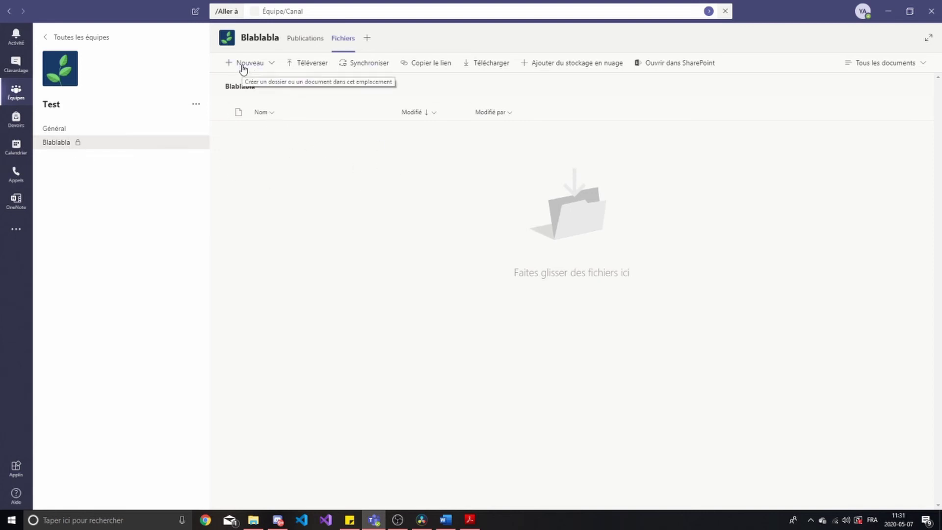
click(270, 65)
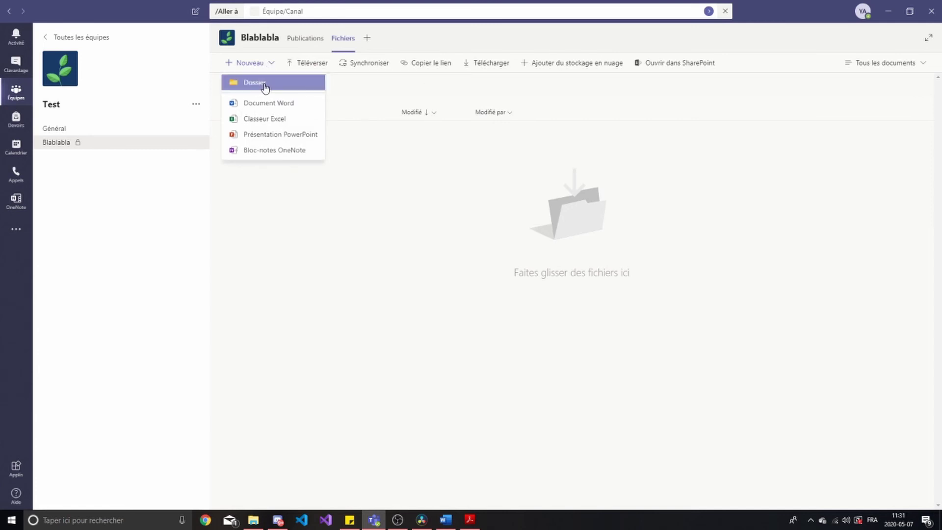
click(266, 87)
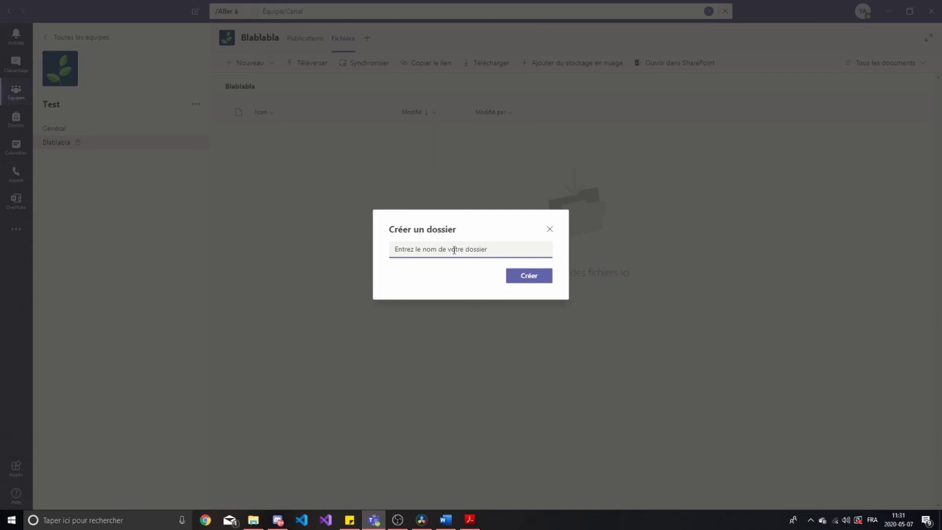
text(Document)
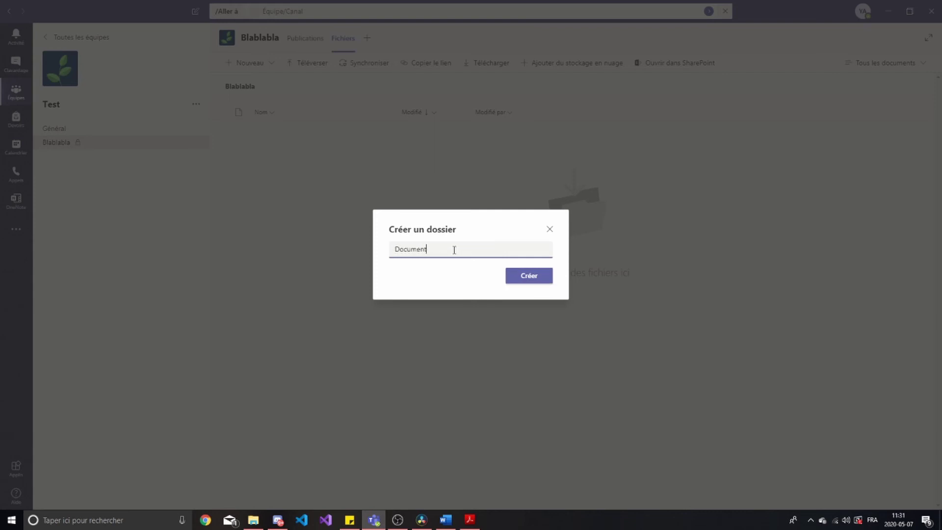
text(s)
key(Return)
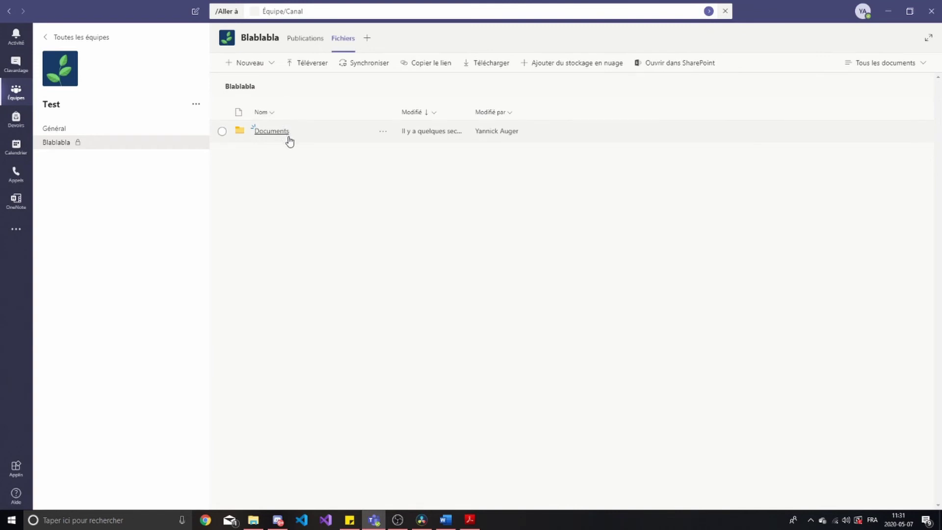
click(310, 136)
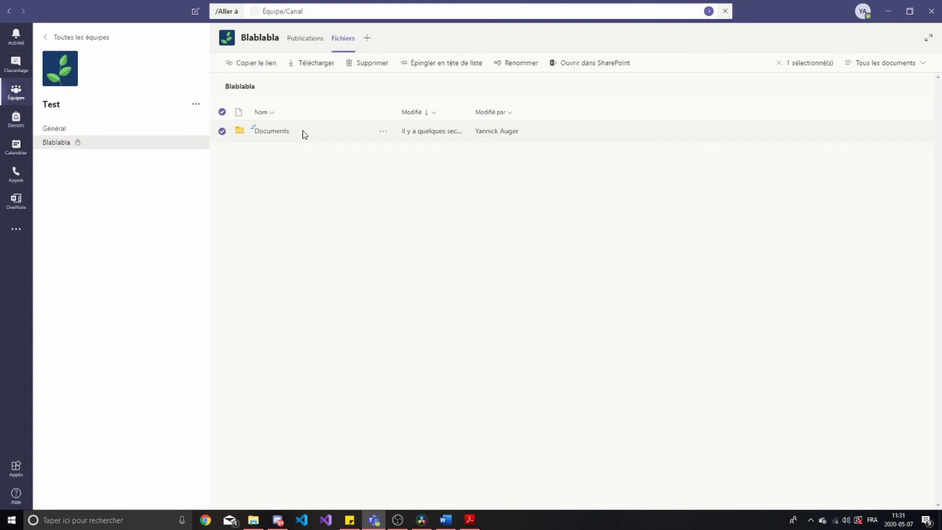
click(302, 134)
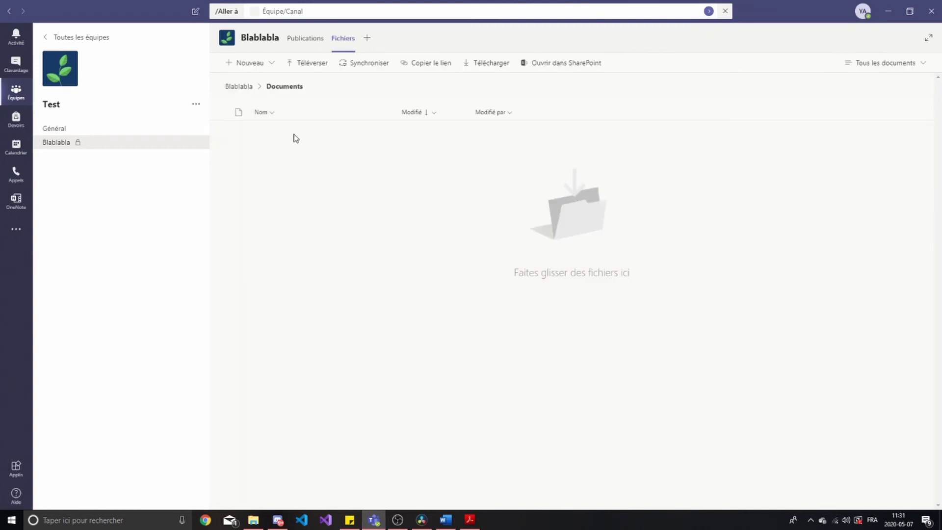
click(259, 63)
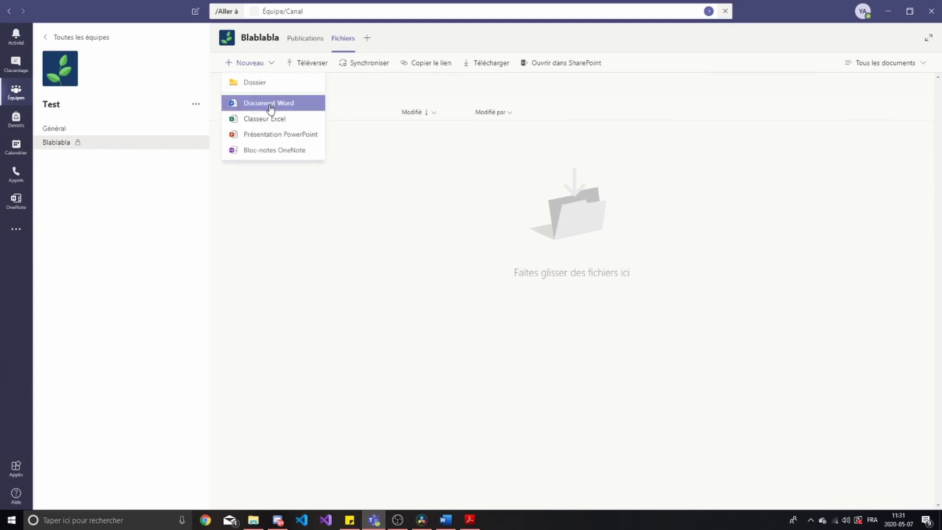
Create a new Word document named Blablabla, then return to the Documents folder
click(270, 104)
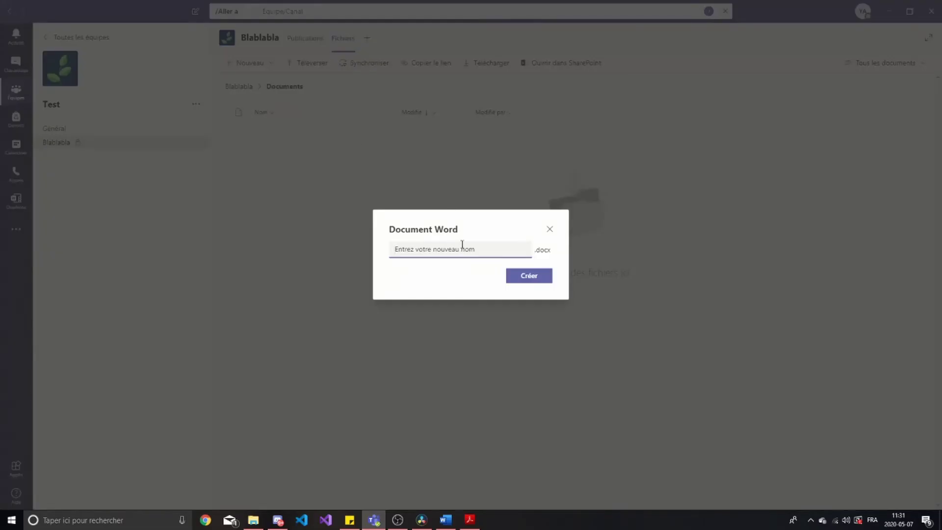
text(Blablabla)
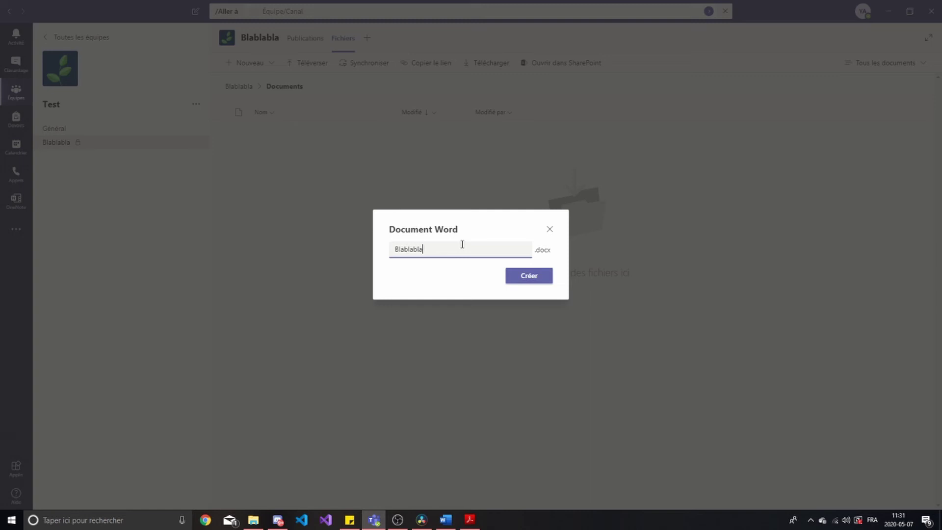
key(Return)
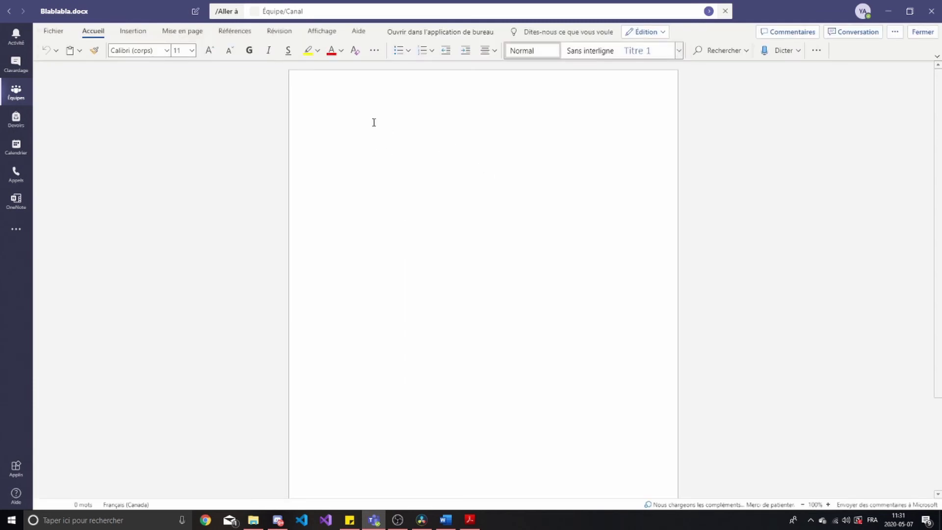
click(10, 12)
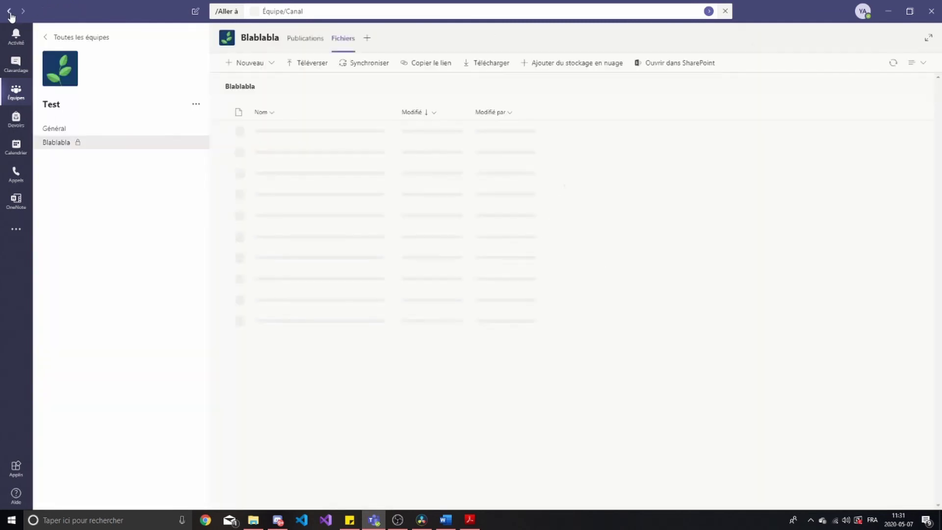
click(275, 132)
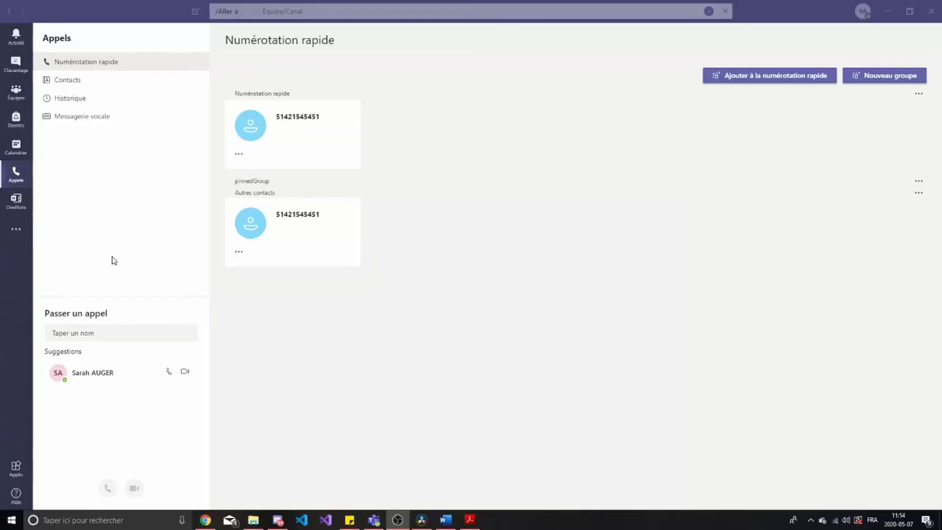
From the Calls contacts list, pick the colleague by name and start an audio call
click(169, 252)
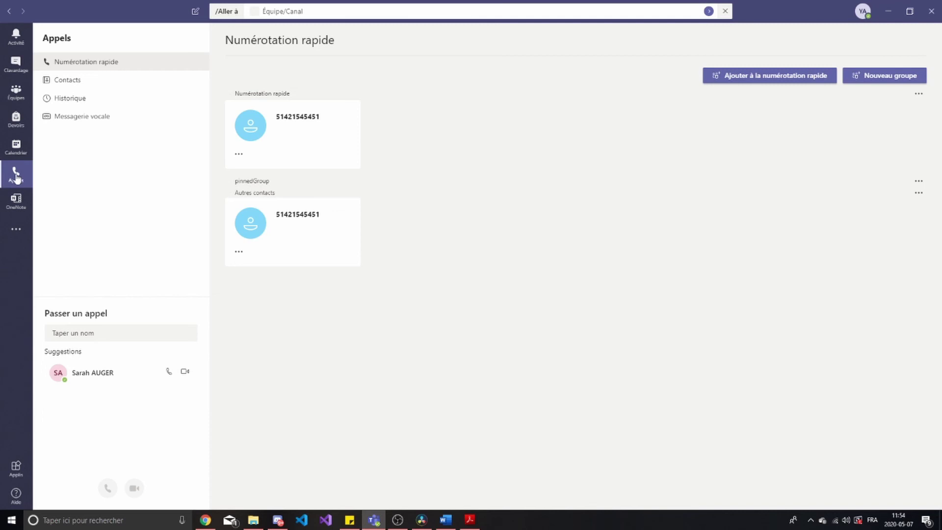
click(73, 82)
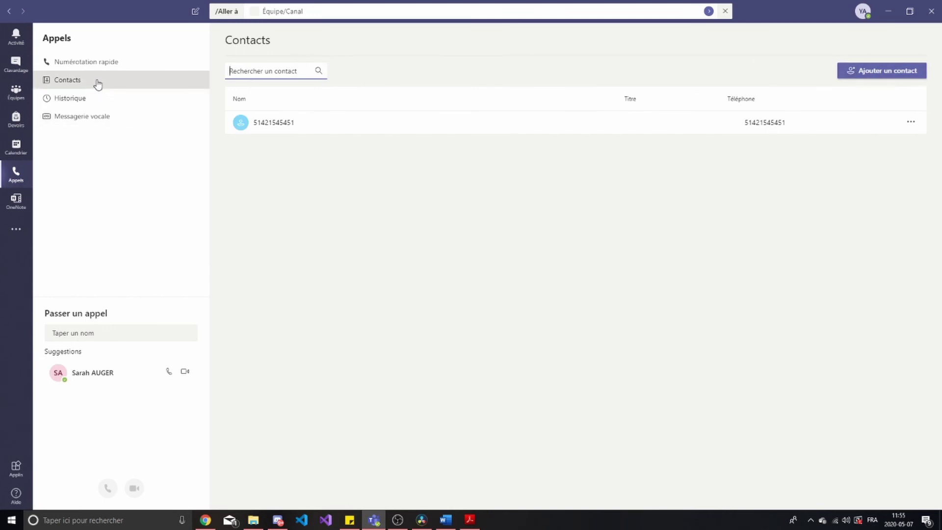
click(80, 331)
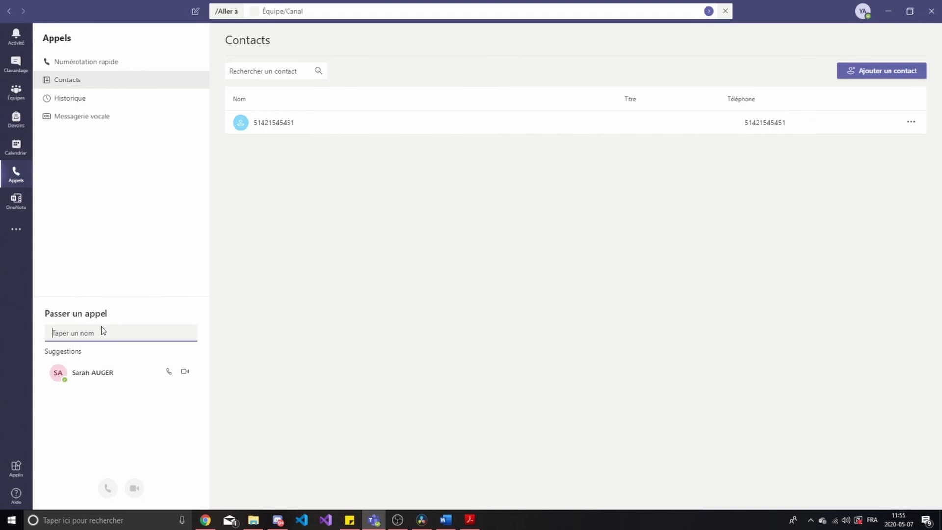
text(Sarah)
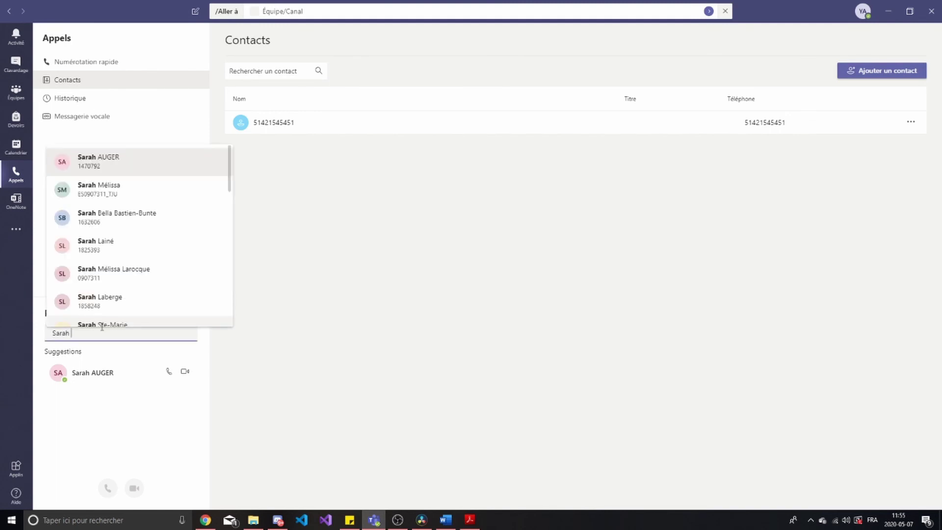
click(88, 164)
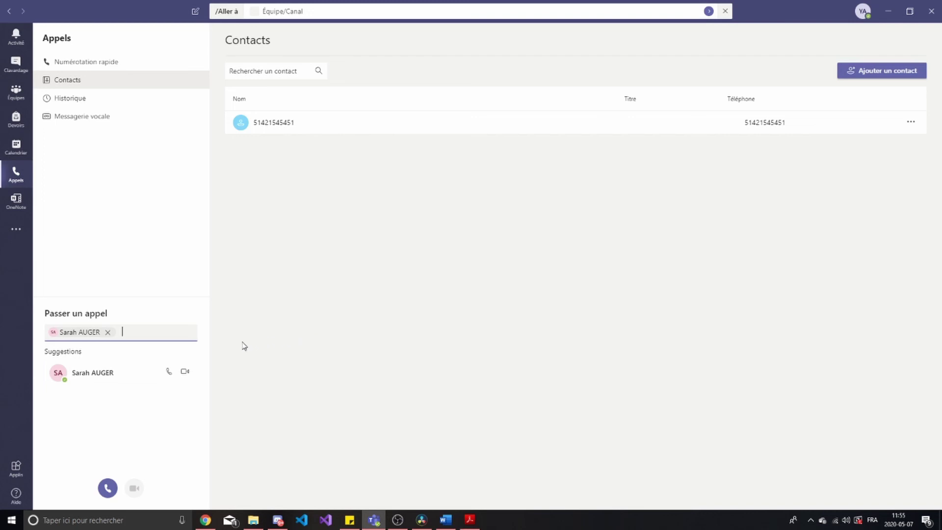
click(135, 488)
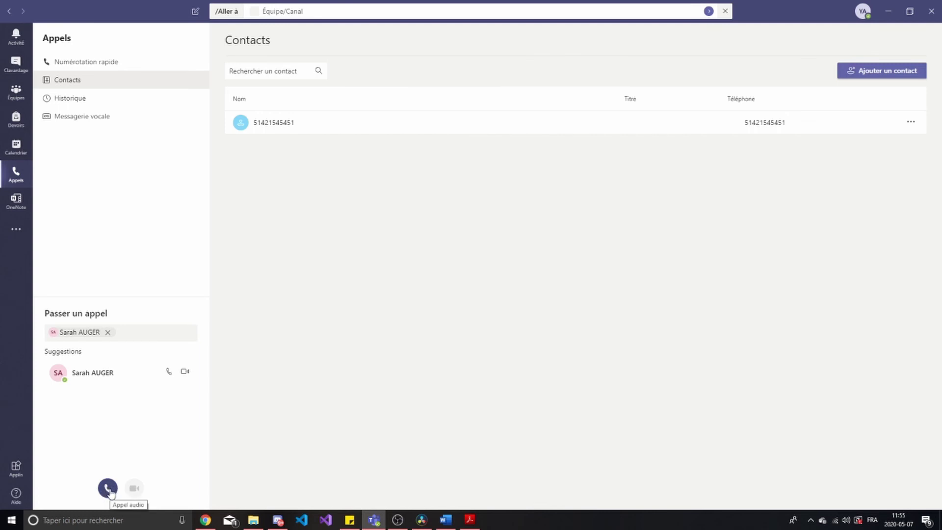
click(108, 489)
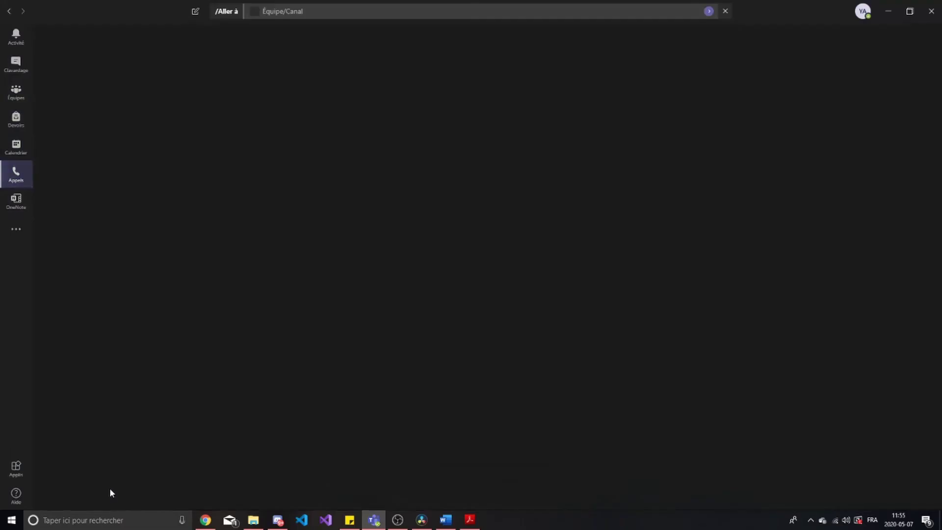
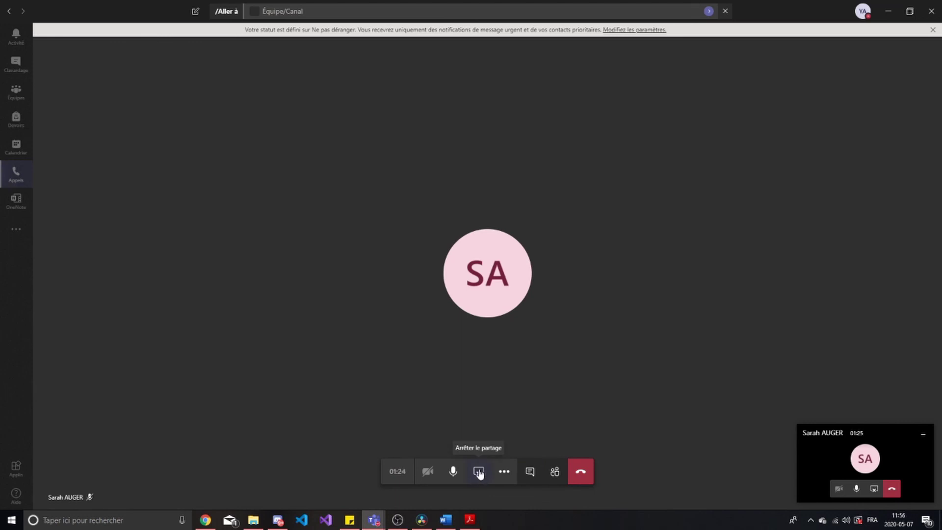
Stop sharing the screen with 'Arrêter le partage' and stay in the call
click(479, 473)
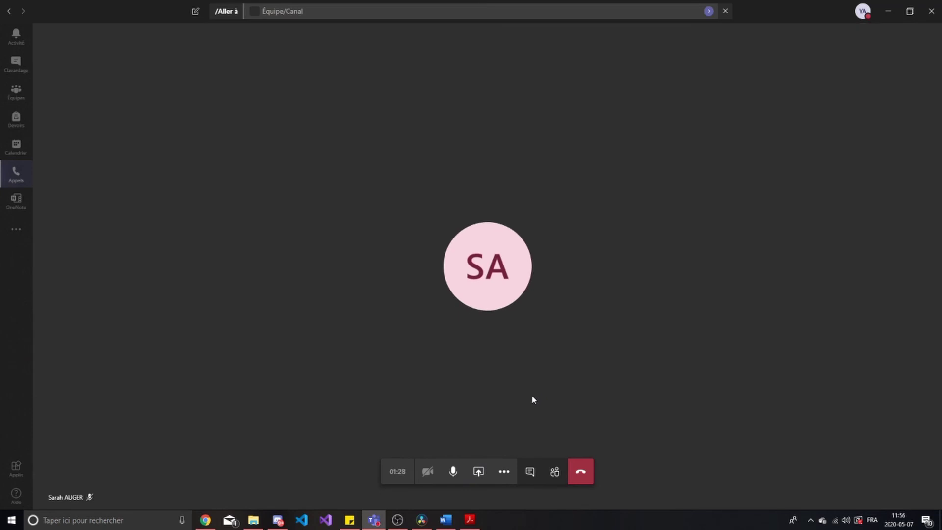
click(508, 471)
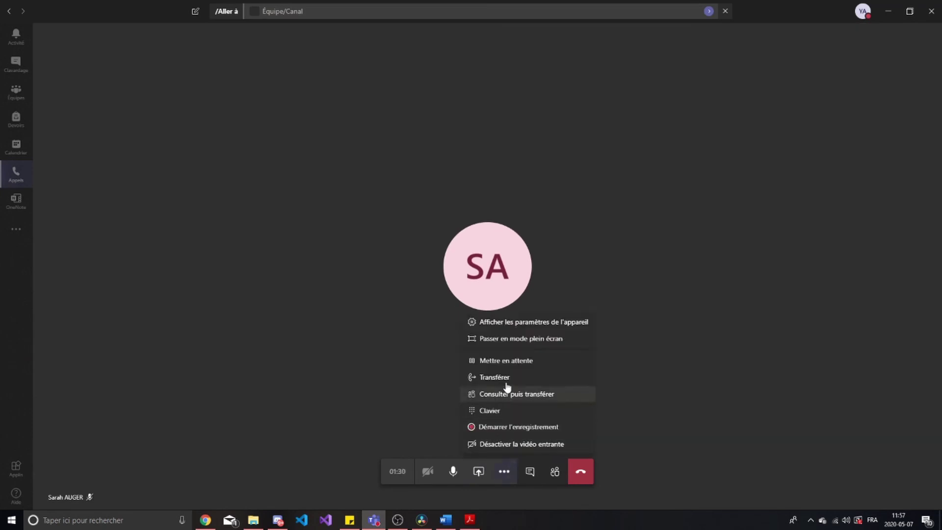
click(500, 339)
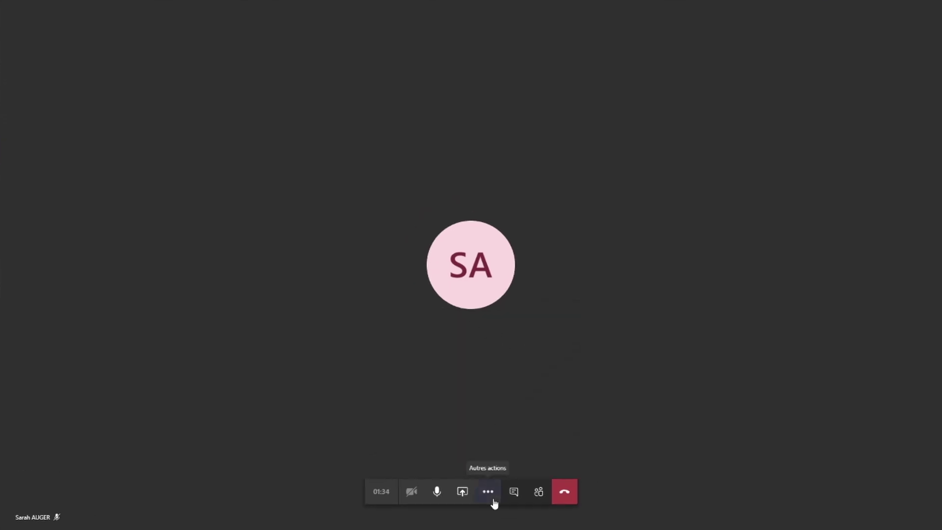
click(495, 503)
click(490, 360)
click(503, 479)
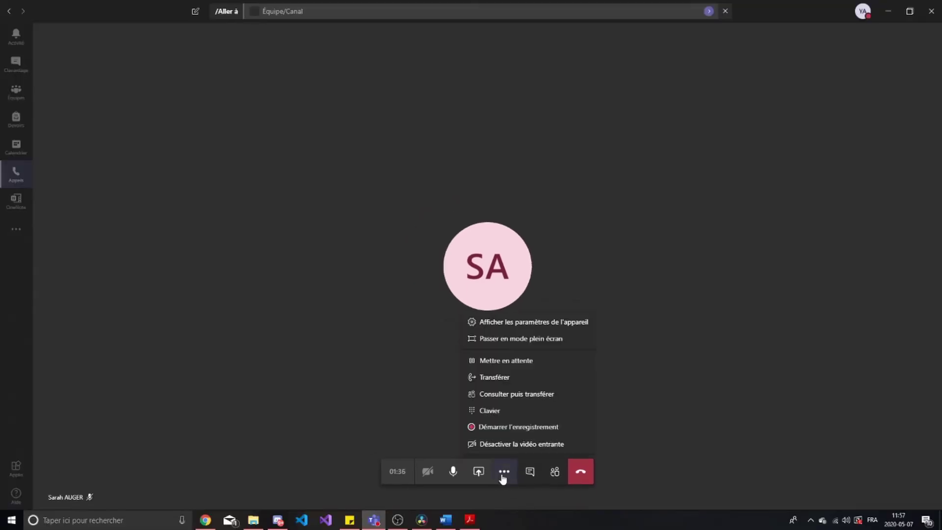
click(503, 380)
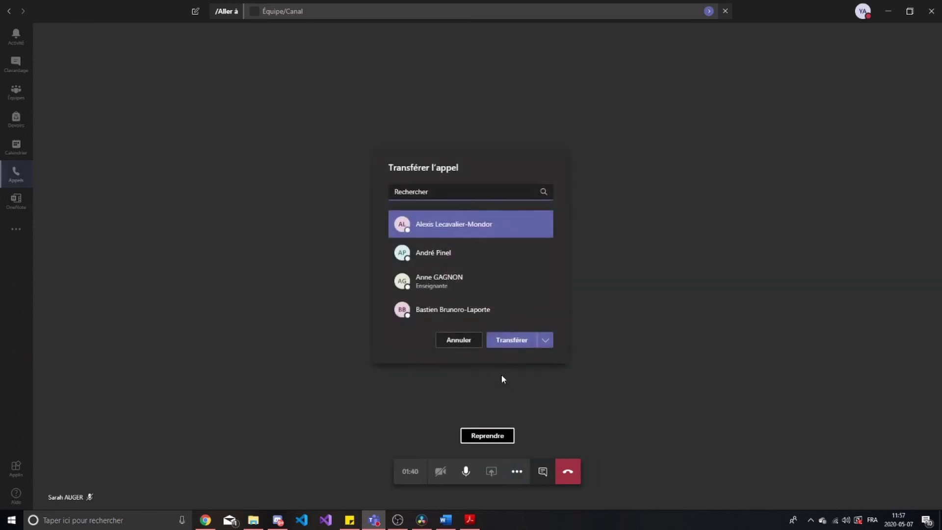
click(467, 346)
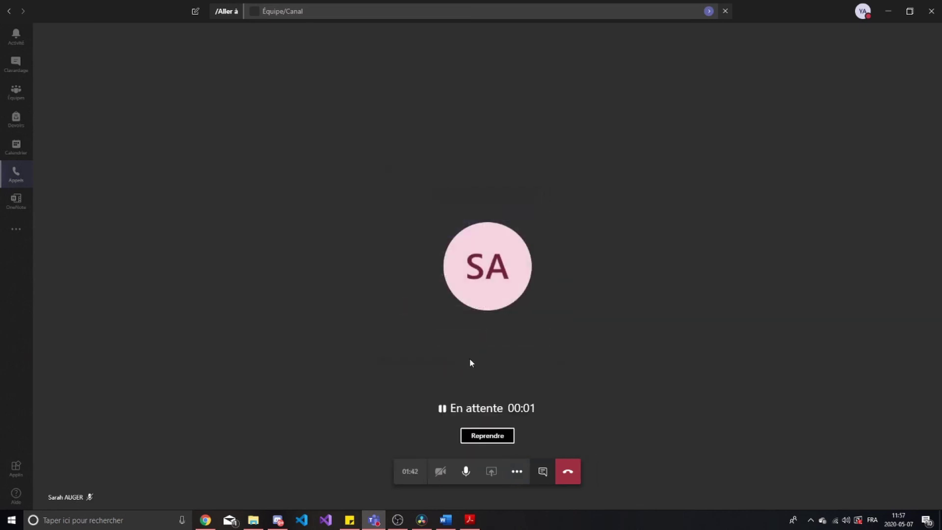
click(498, 440)
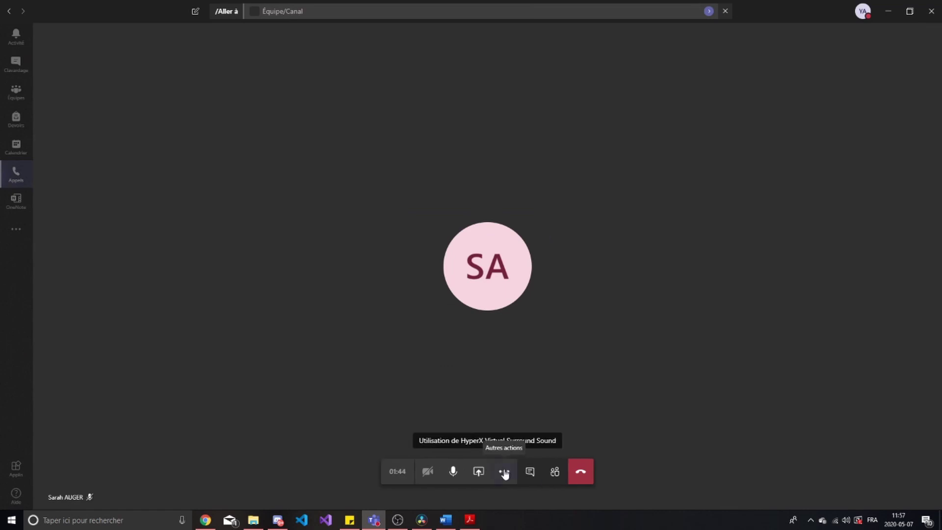
click(504, 472)
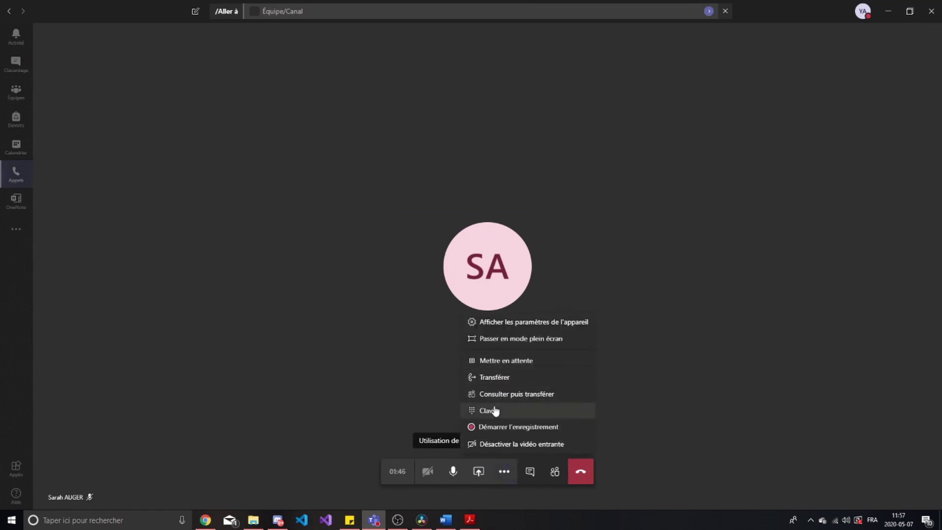
click(499, 418)
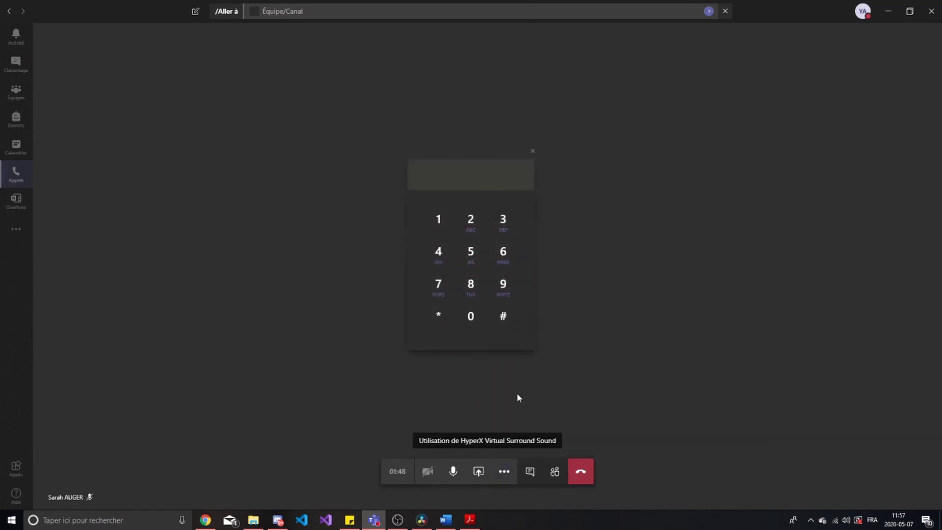
click(505, 479)
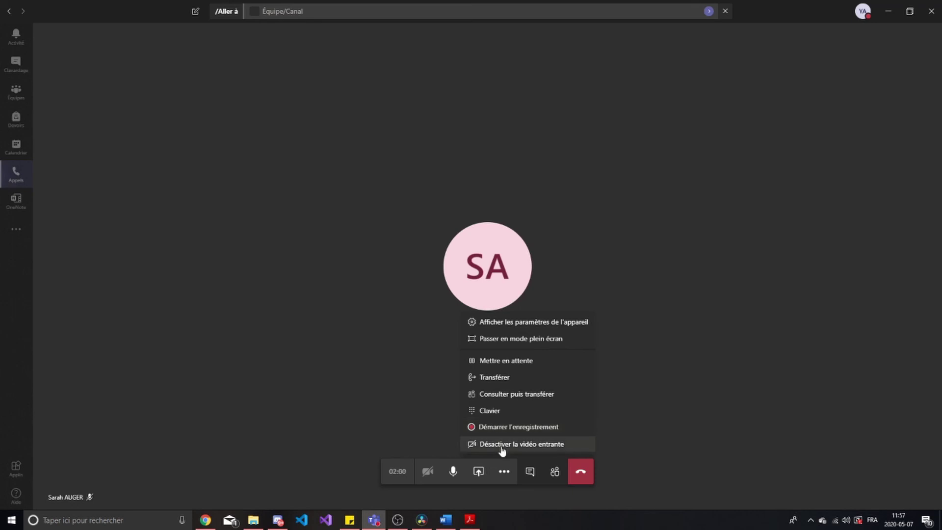
click(502, 445)
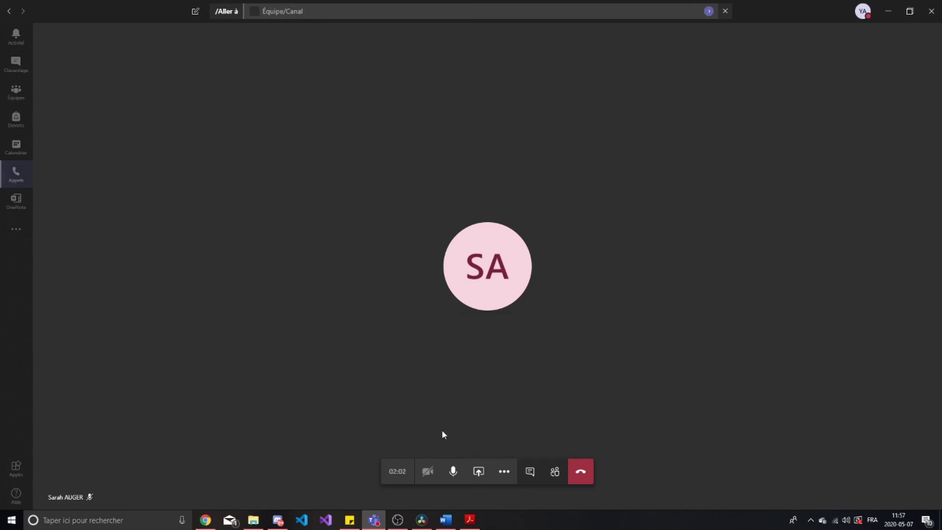
click(504, 472)
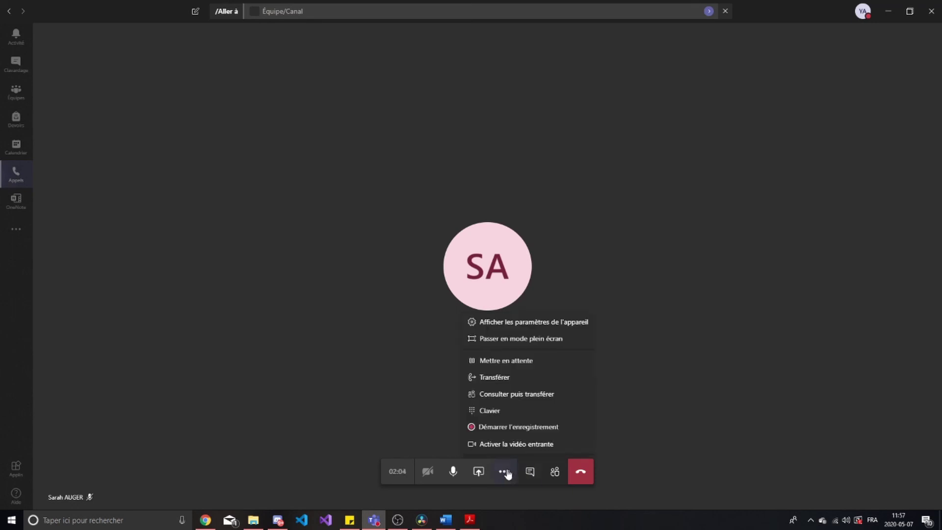
click(492, 448)
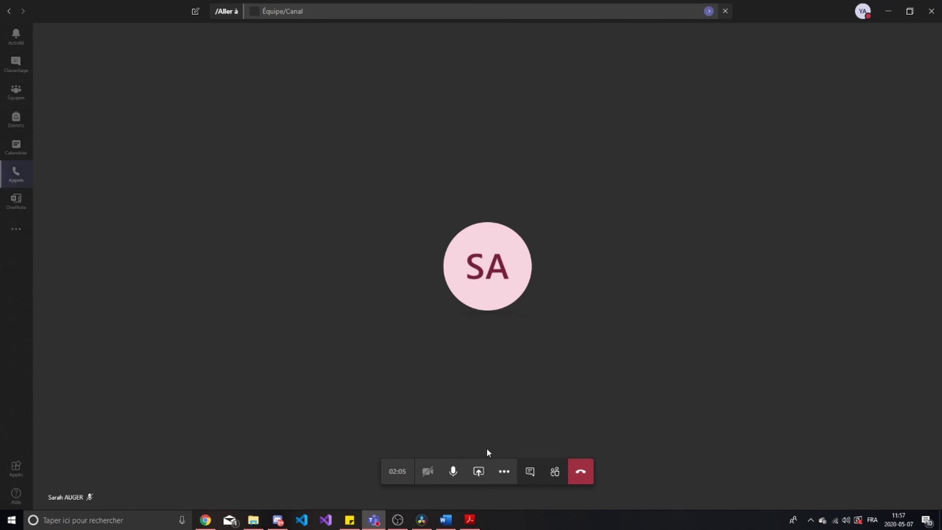
click(505, 472)
click(402, 429)
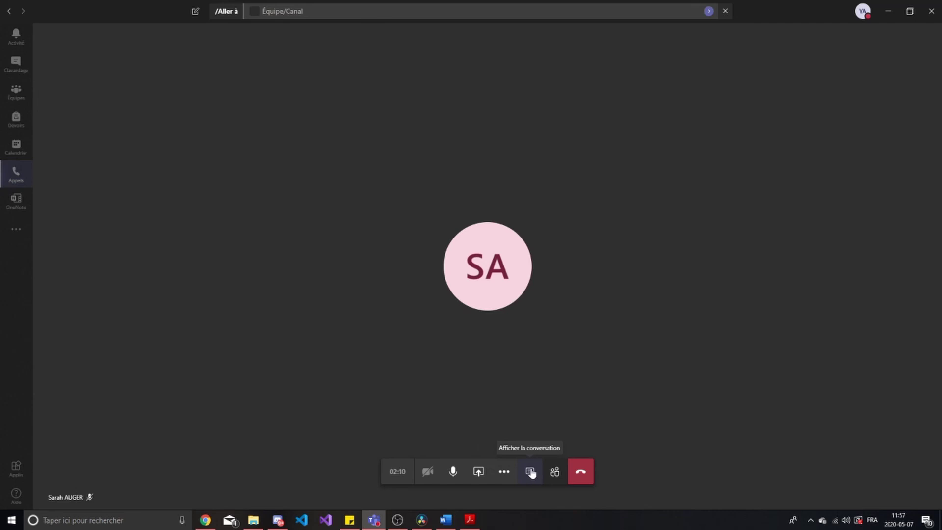
Send the message 'Canaux' in the call's chat
click(533, 475)
click(825, 480)
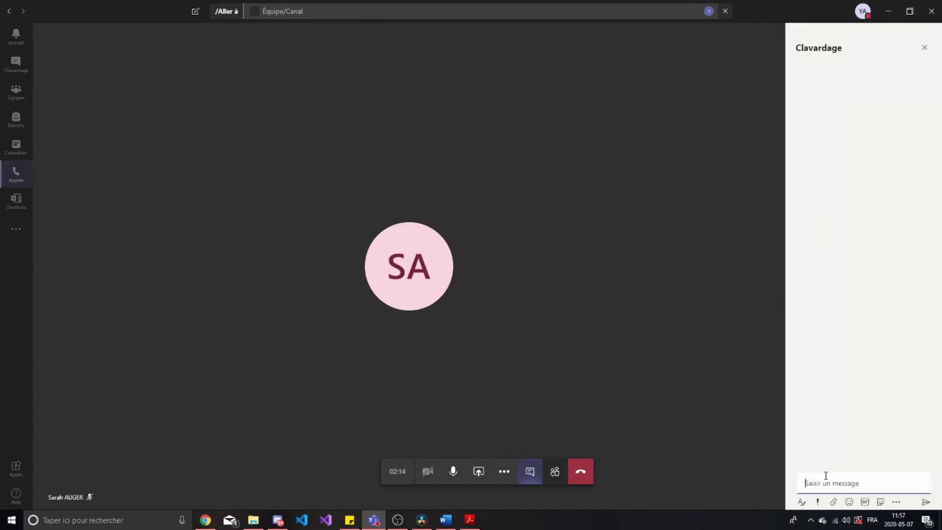
text(Canaux)
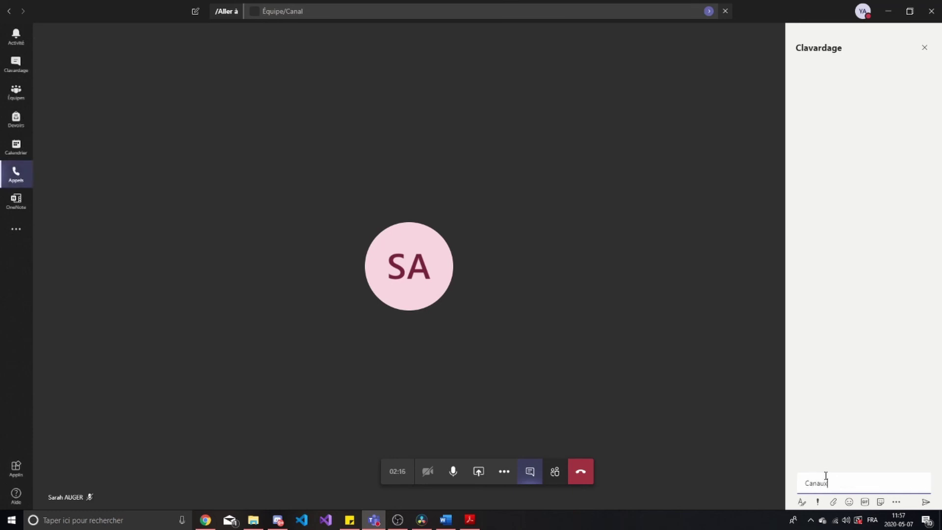
key(Return)
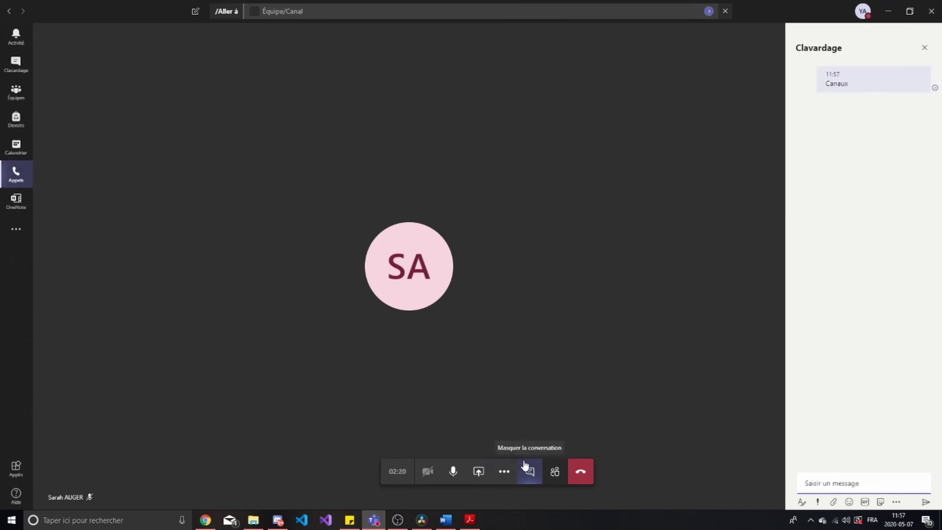
Show the call participants list, collapse and expand it, then close it
click(553, 476)
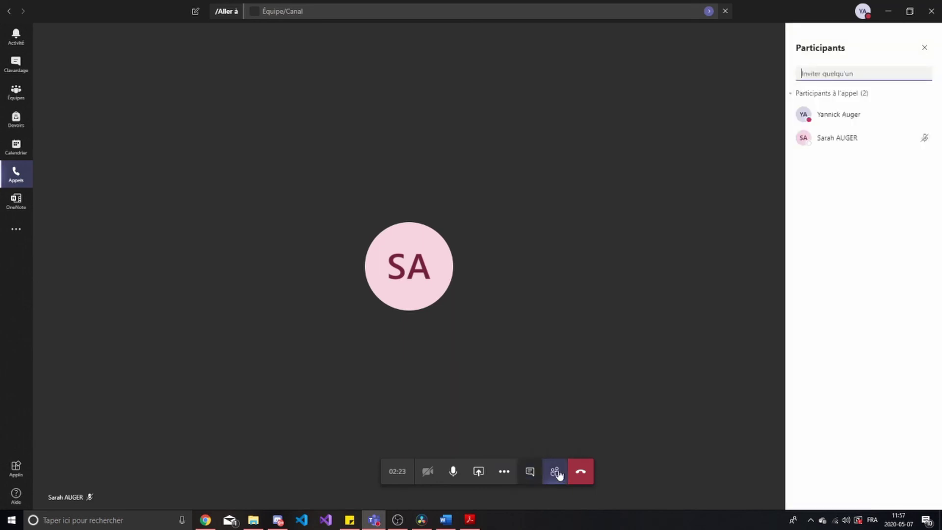
click(816, 99)
click(828, 99)
click(926, 48)
Reopen the call chat and briefly browse the apps that can be added, then dismiss them
click(530, 471)
click(530, 472)
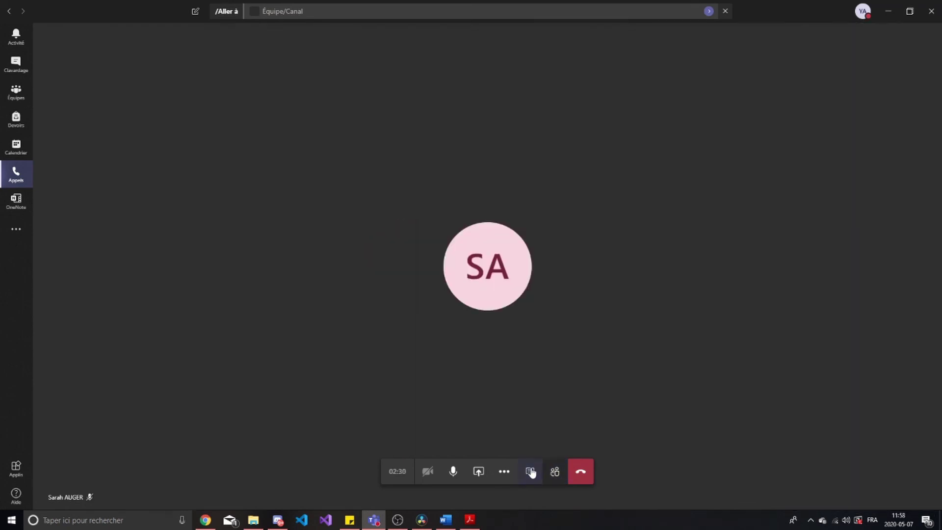
click(530, 471)
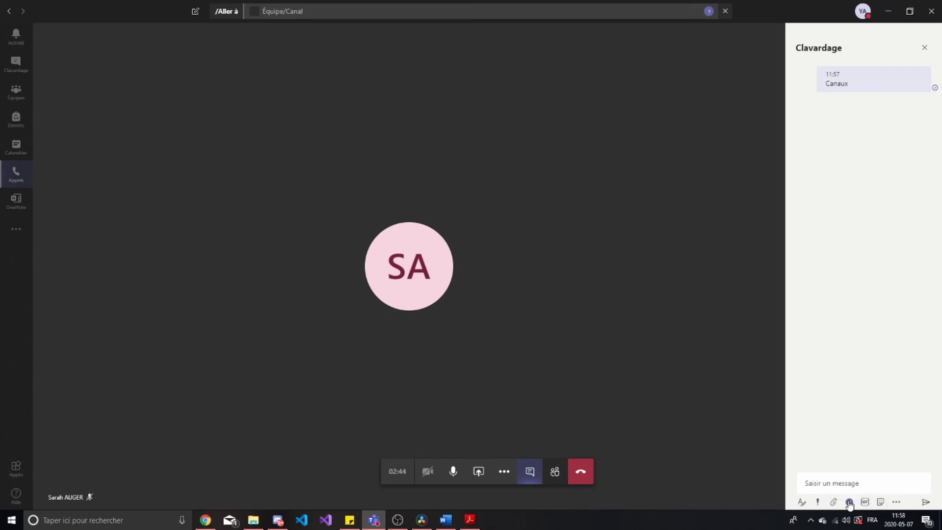
click(897, 503)
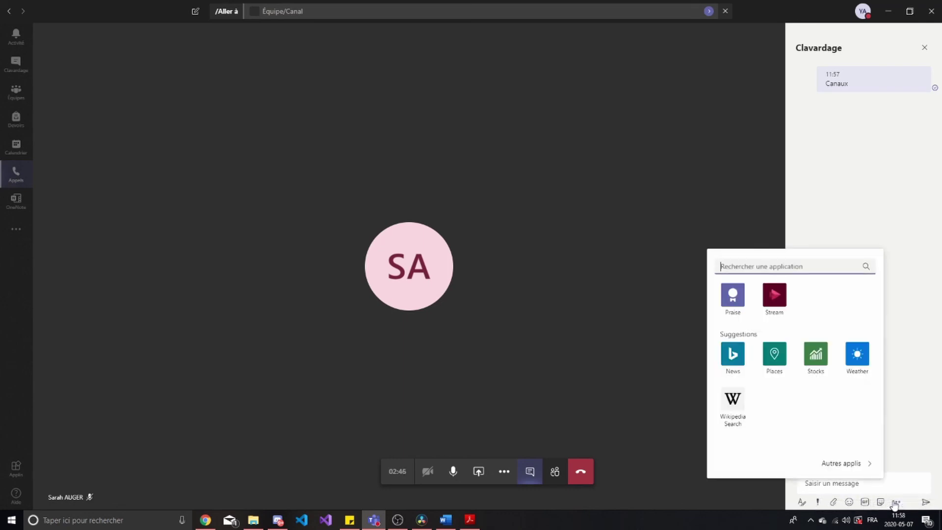
click(670, 440)
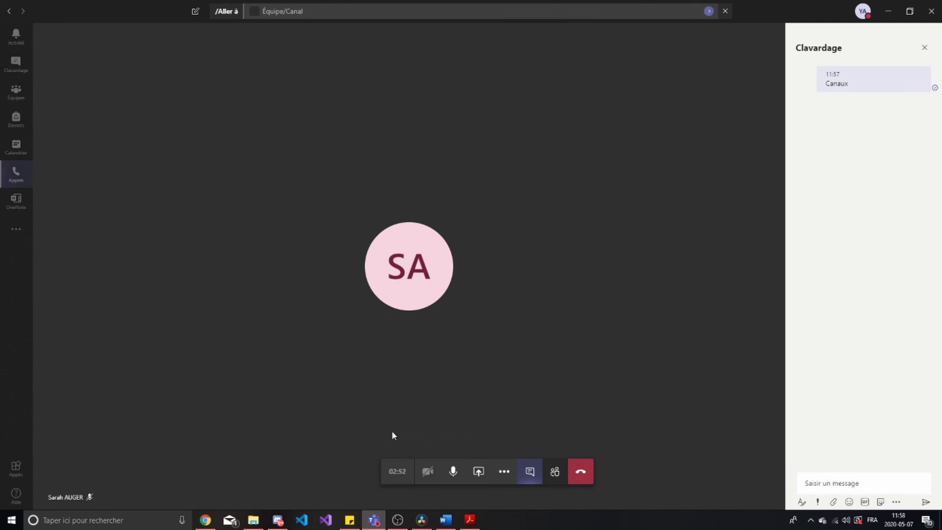
Hang up, skip the call rating, and return to the Blablabla channel posts
click(587, 475)
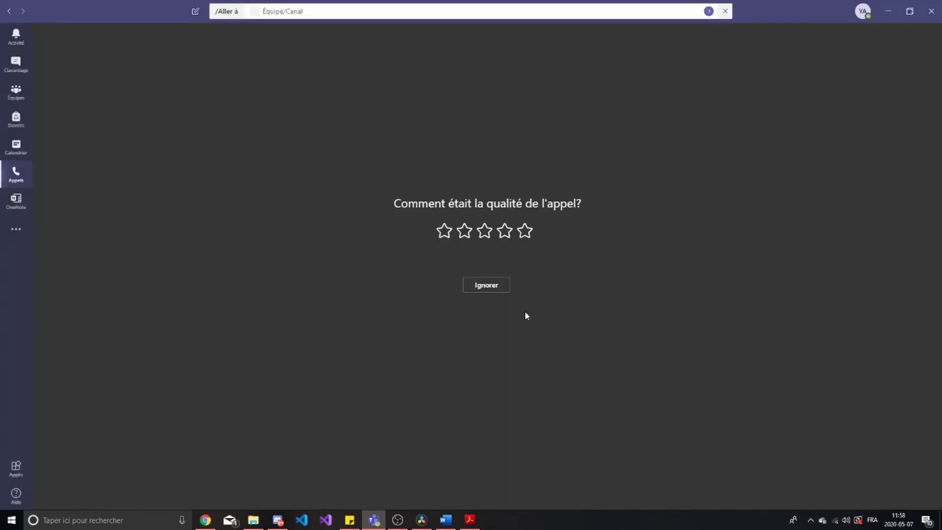
click(486, 291)
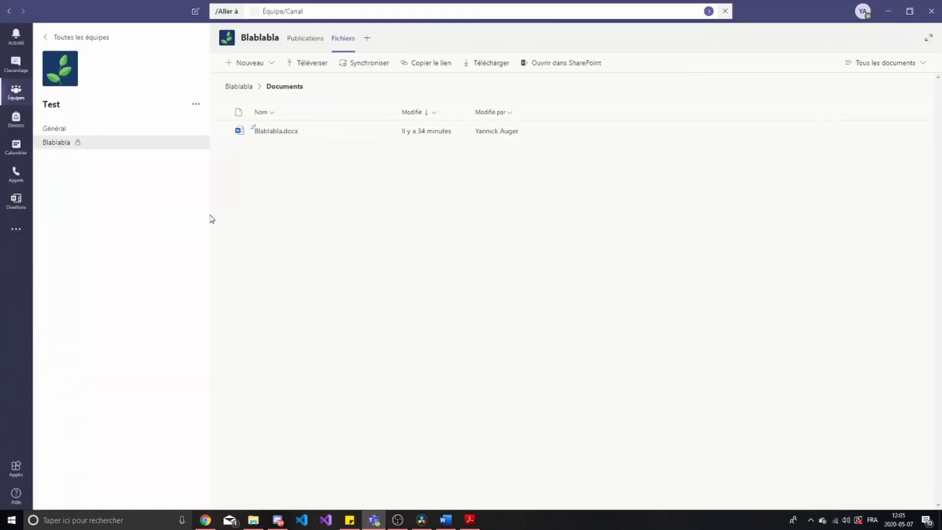
click(134, 148)
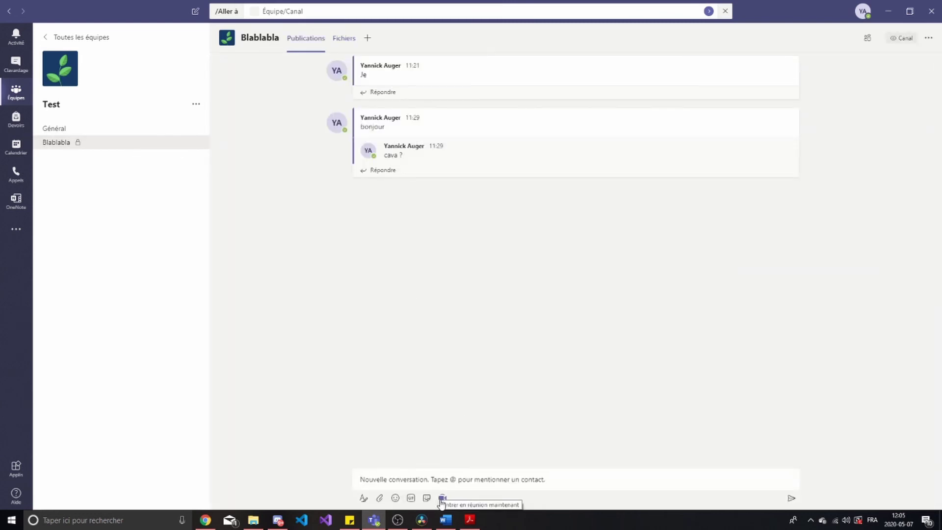
Start a Meet now meeting in Blablabla, ask the suggested participant to join, then hang up
click(442, 499)
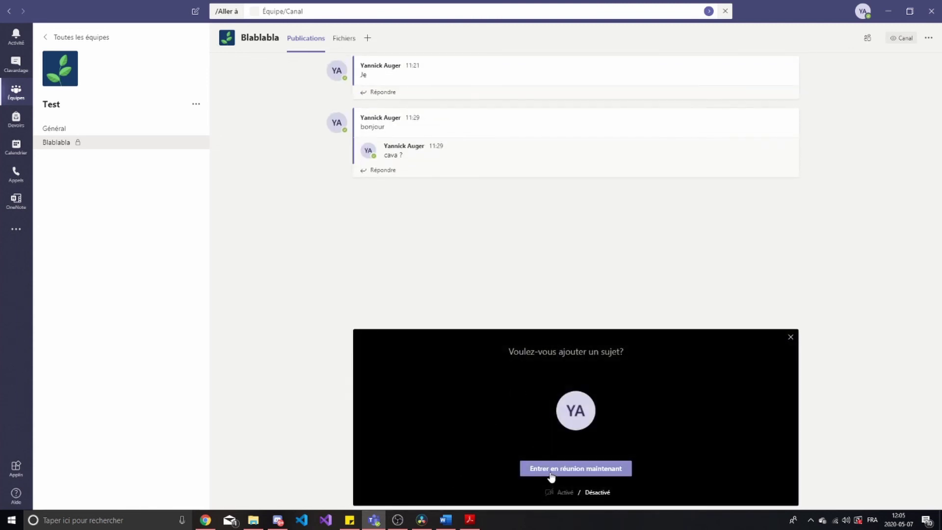
click(562, 472)
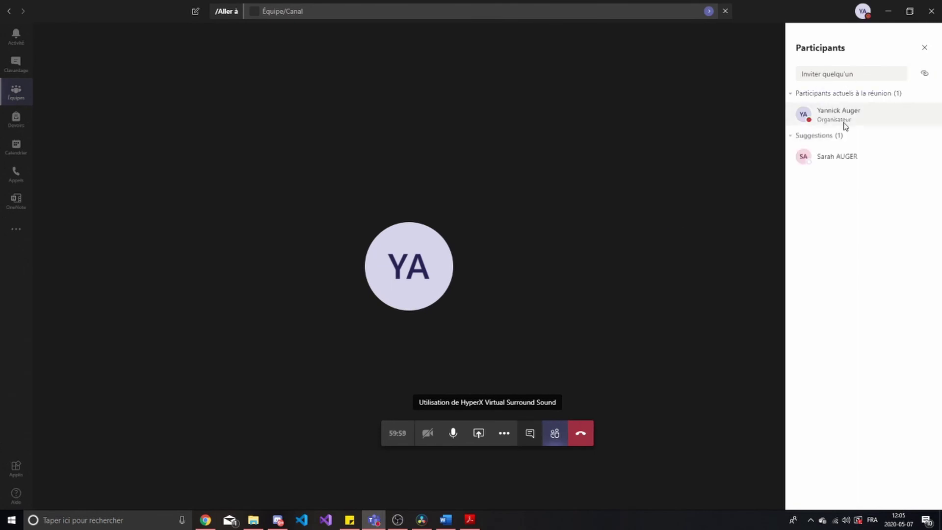
click(929, 161)
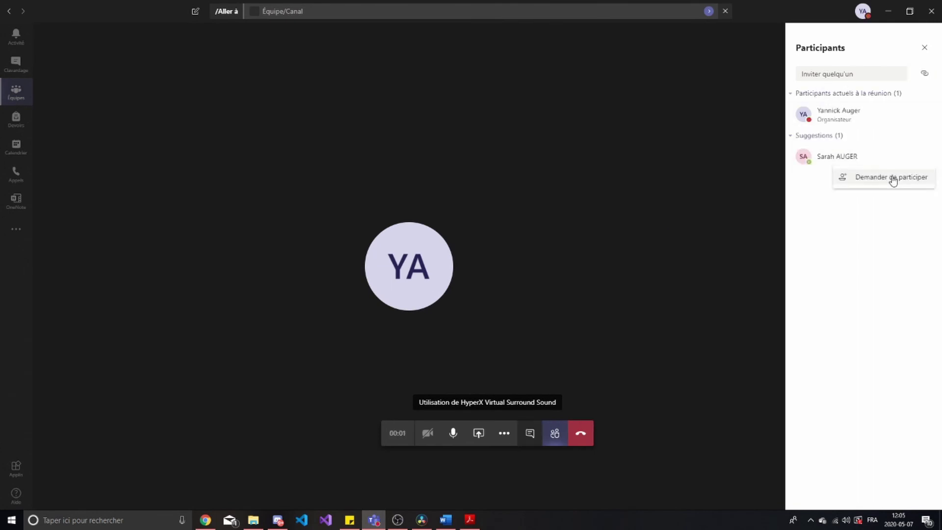
click(865, 184)
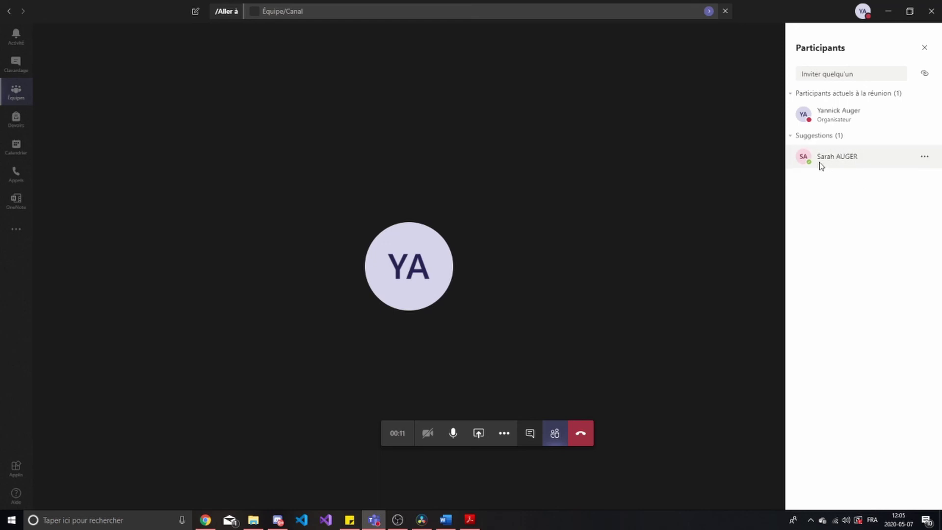
click(922, 160)
click(876, 178)
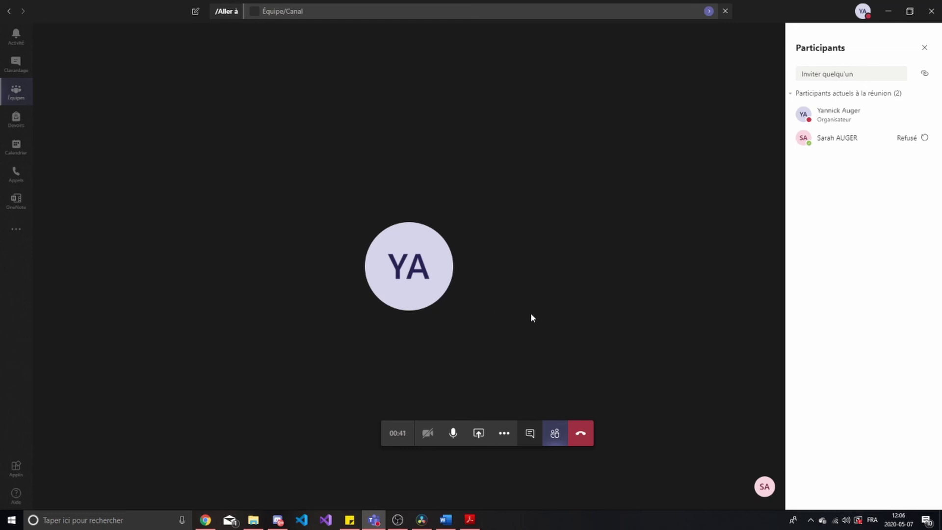
click(581, 434)
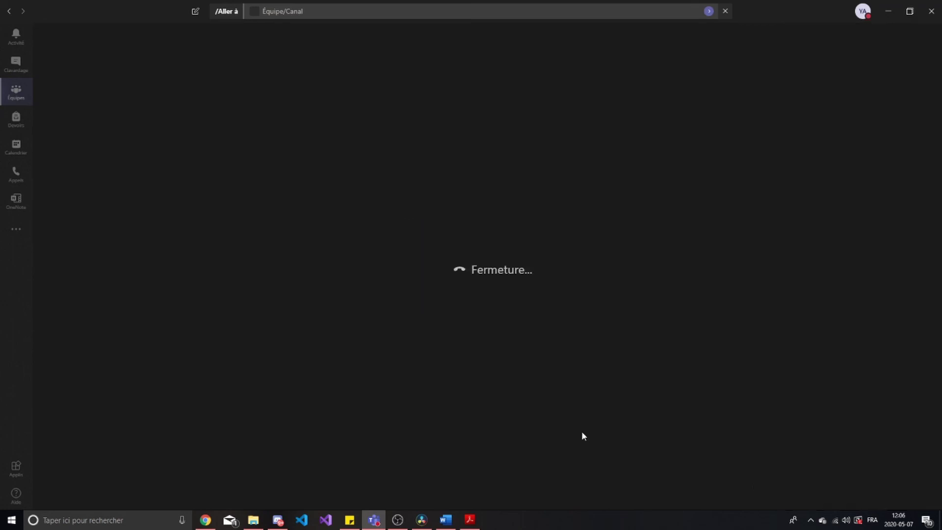